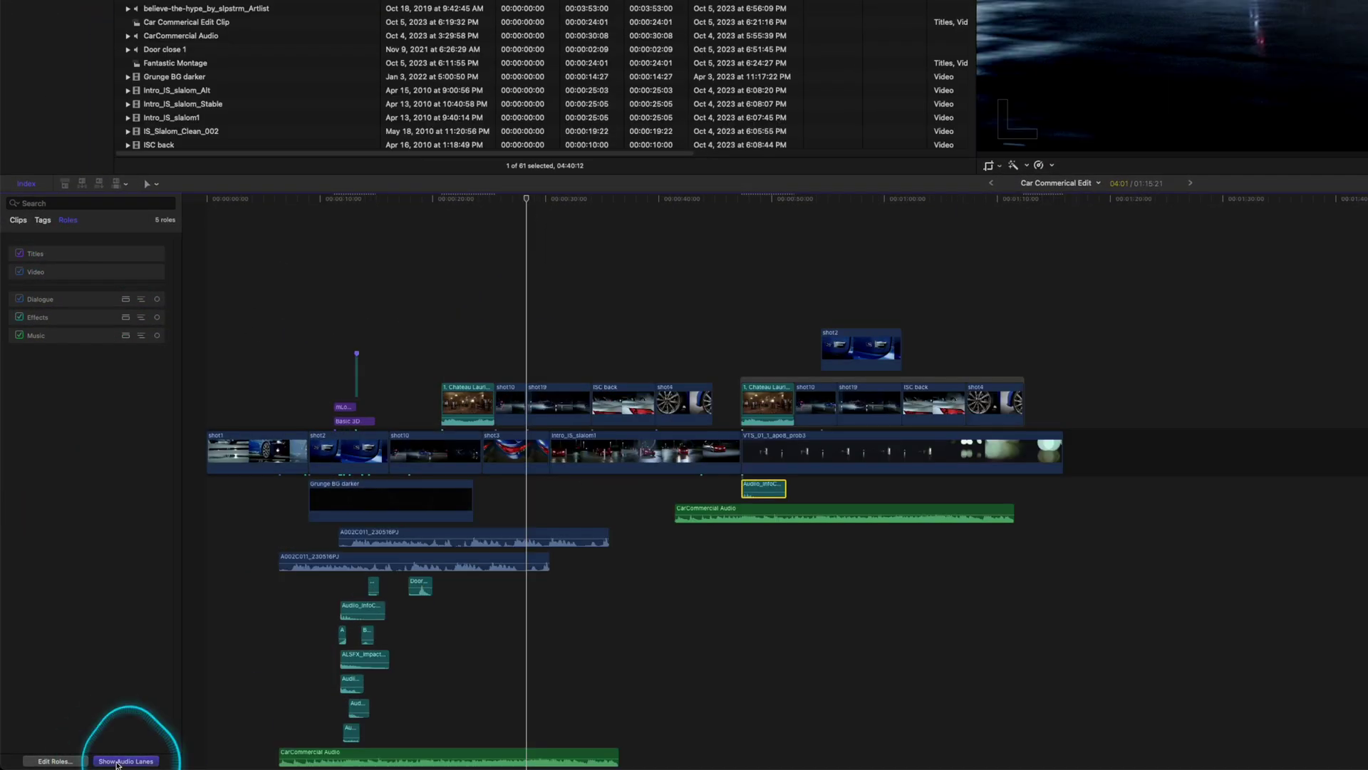
# Step: Turn on Show Audio Lanes in the Roles index so audio splits into Dialogue, Effects and Music lanes
pyautogui.click(119, 761)
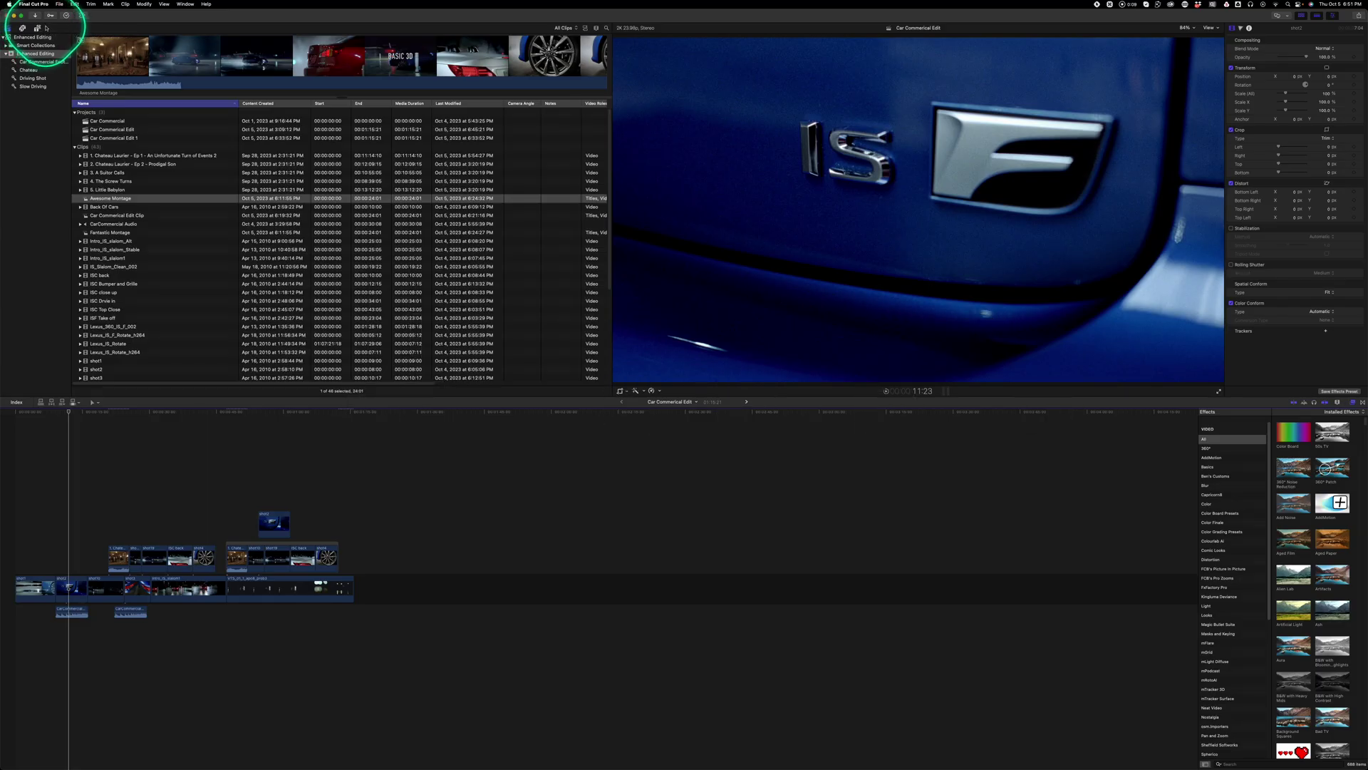
# Step: Drag the Sci-Fi Sweep sound effect from the Sound Effects library into the timeline audio
pyautogui.click(23, 29)
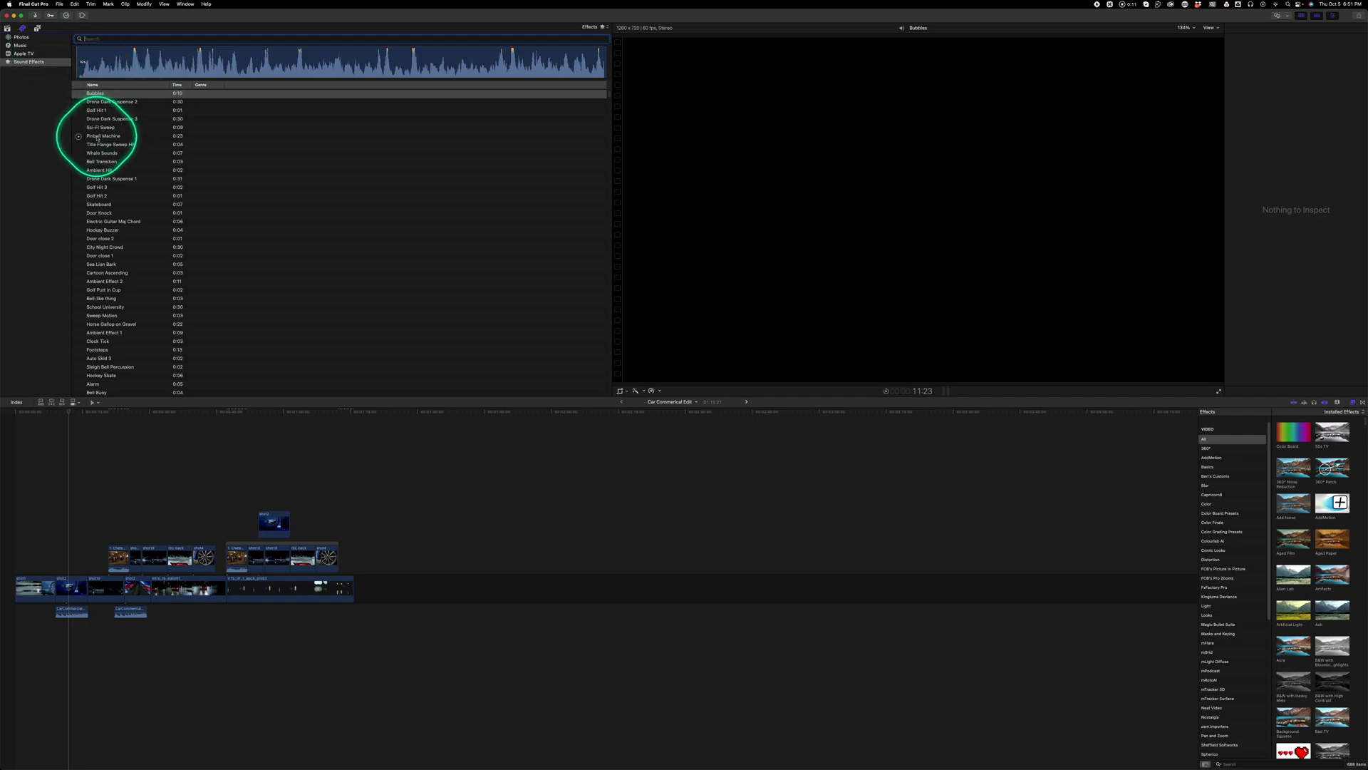
pyautogui.moveTo(99, 128); pyautogui.dragTo(117, 394)
pyautogui.moveTo(99, 271); pyautogui.dragTo(178, 620)
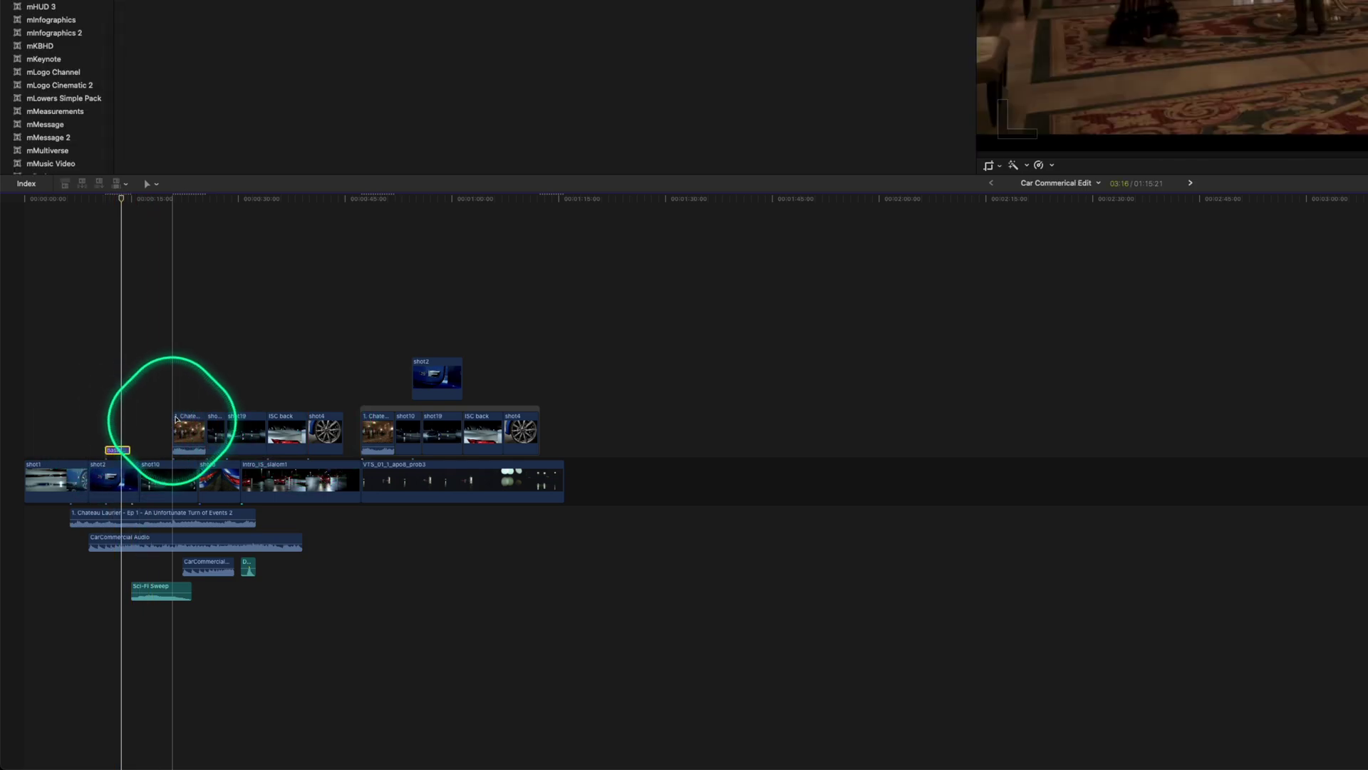
pyautogui.click(176, 419)
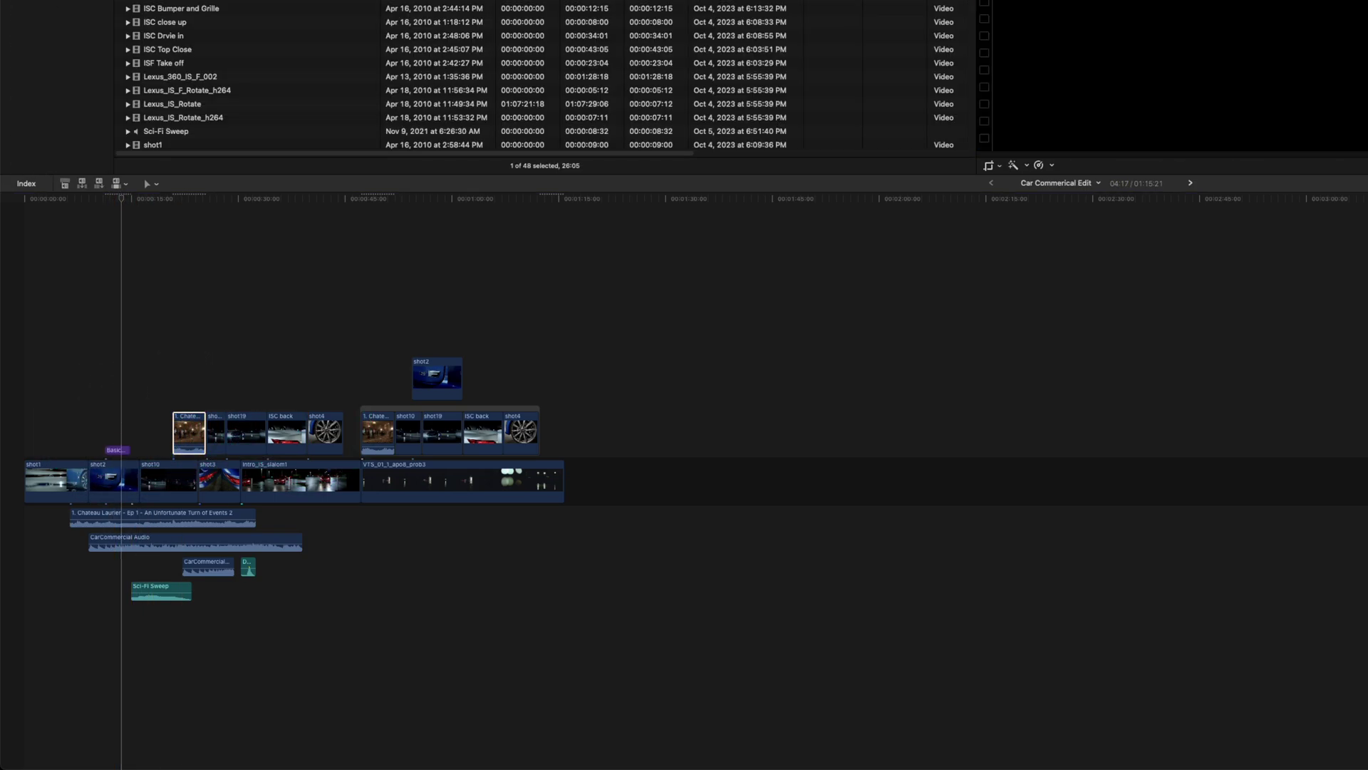
pyautogui.click(101, 262)
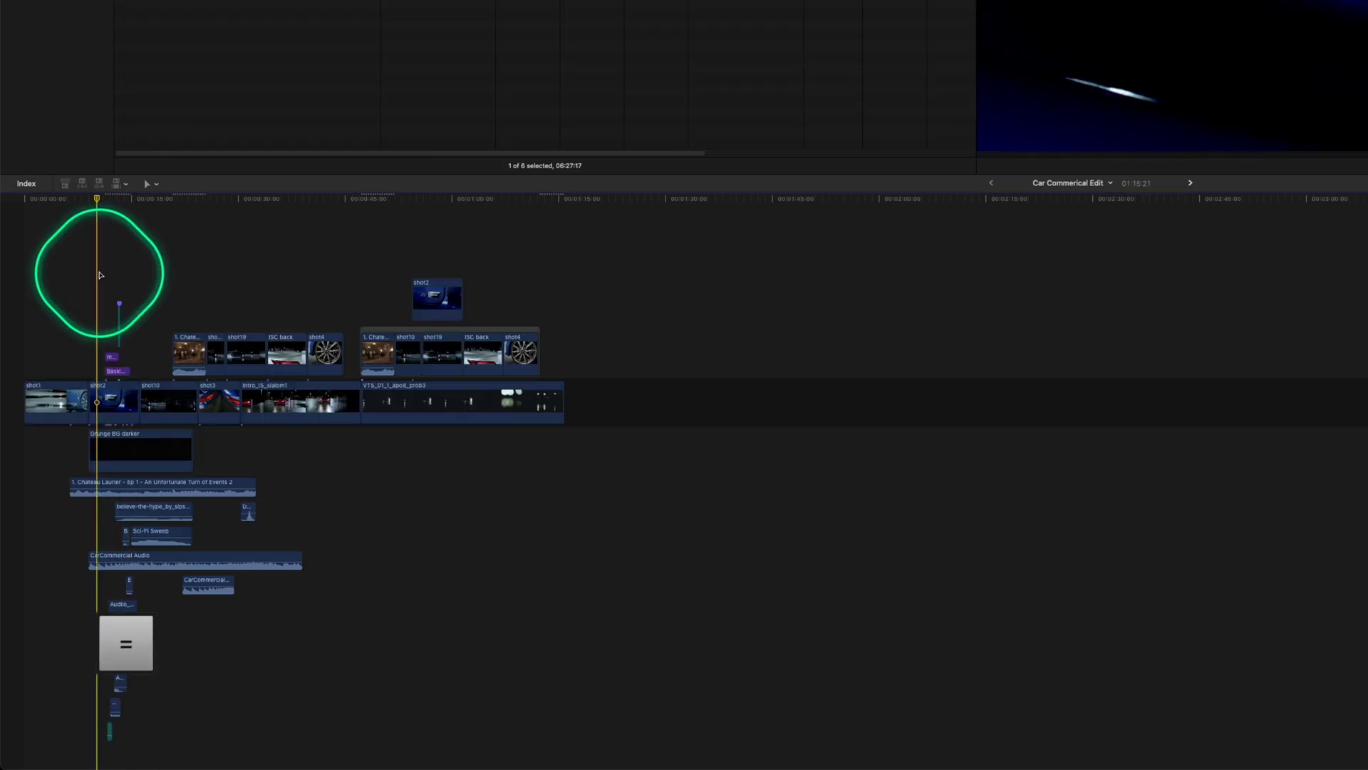
pyautogui.press('cmd+equal')
pyautogui.press('cmd+equal')
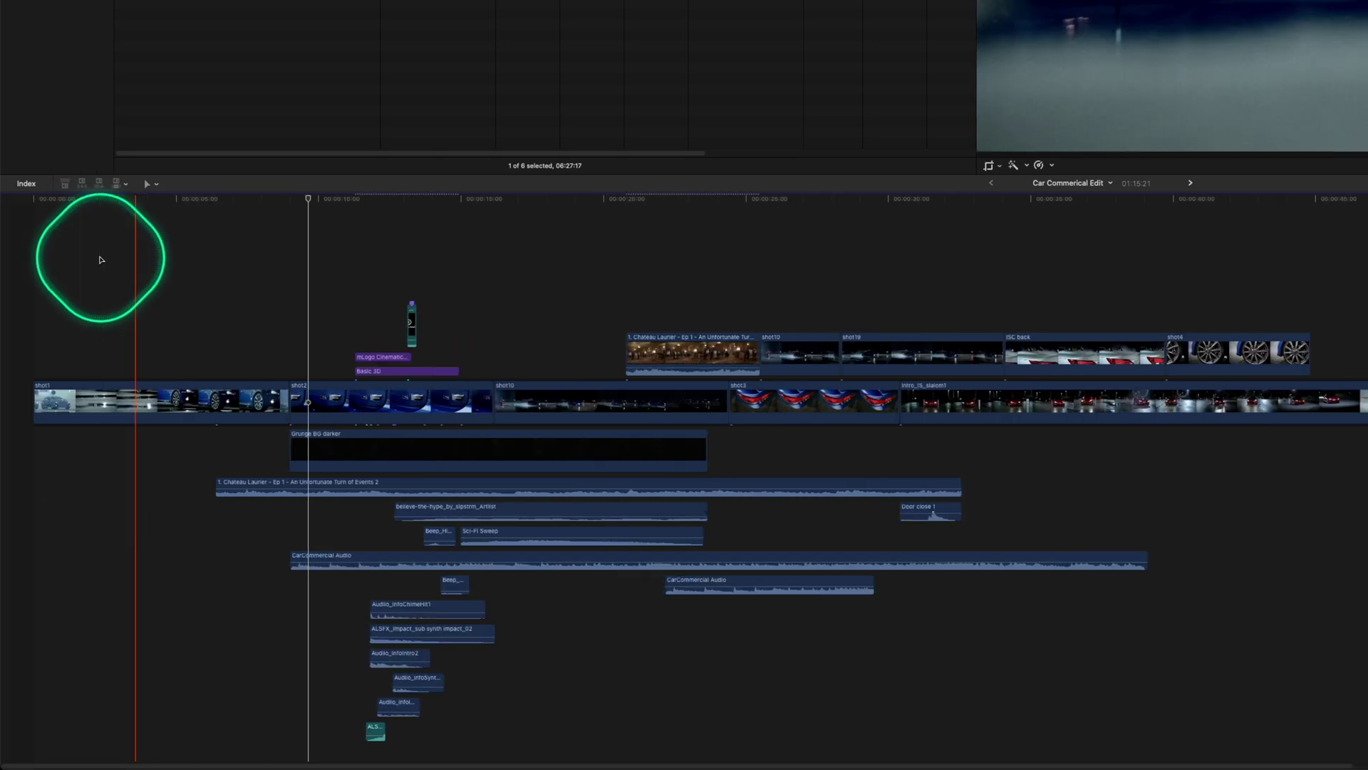
# Step: Review the edit by moving the playhead and zooming, then select the Chateau Laurier audio clip
pyautogui.click(224, 236)
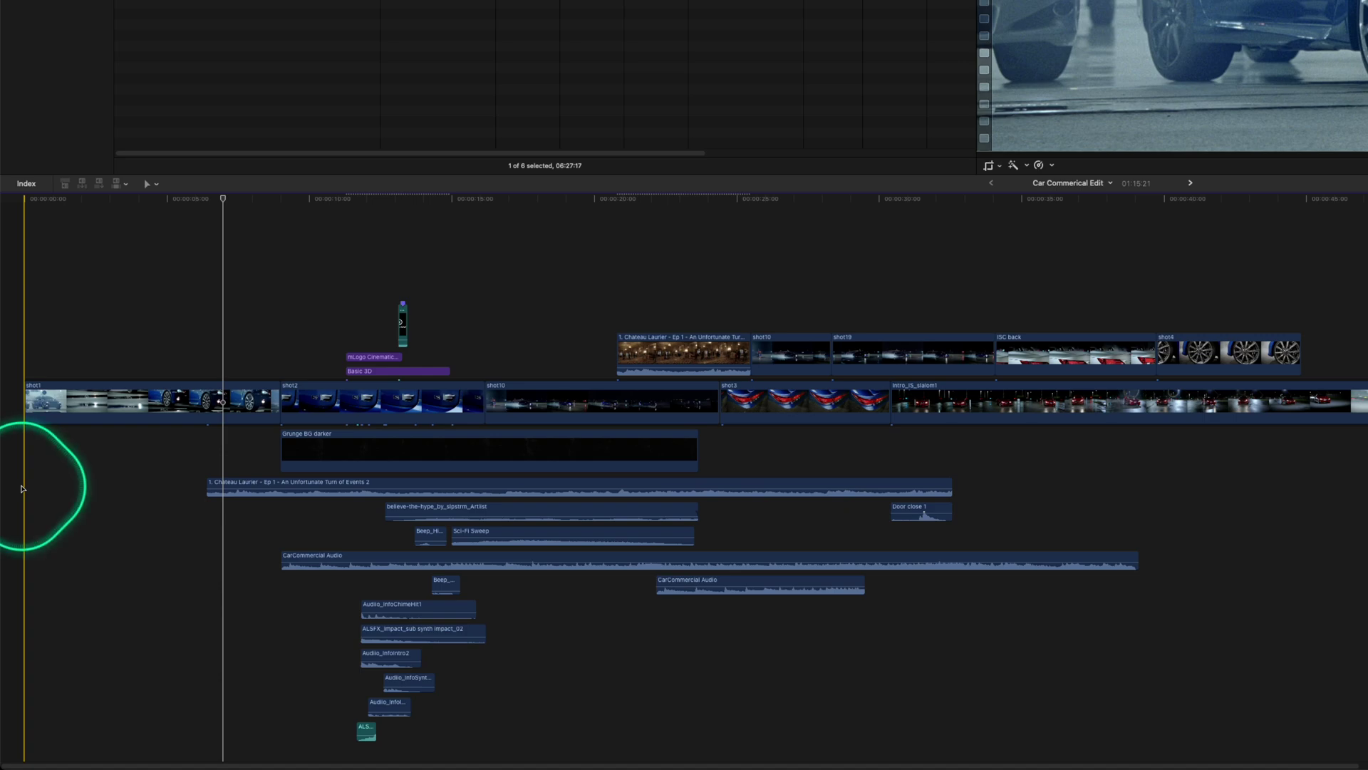
pyautogui.click(282, 545)
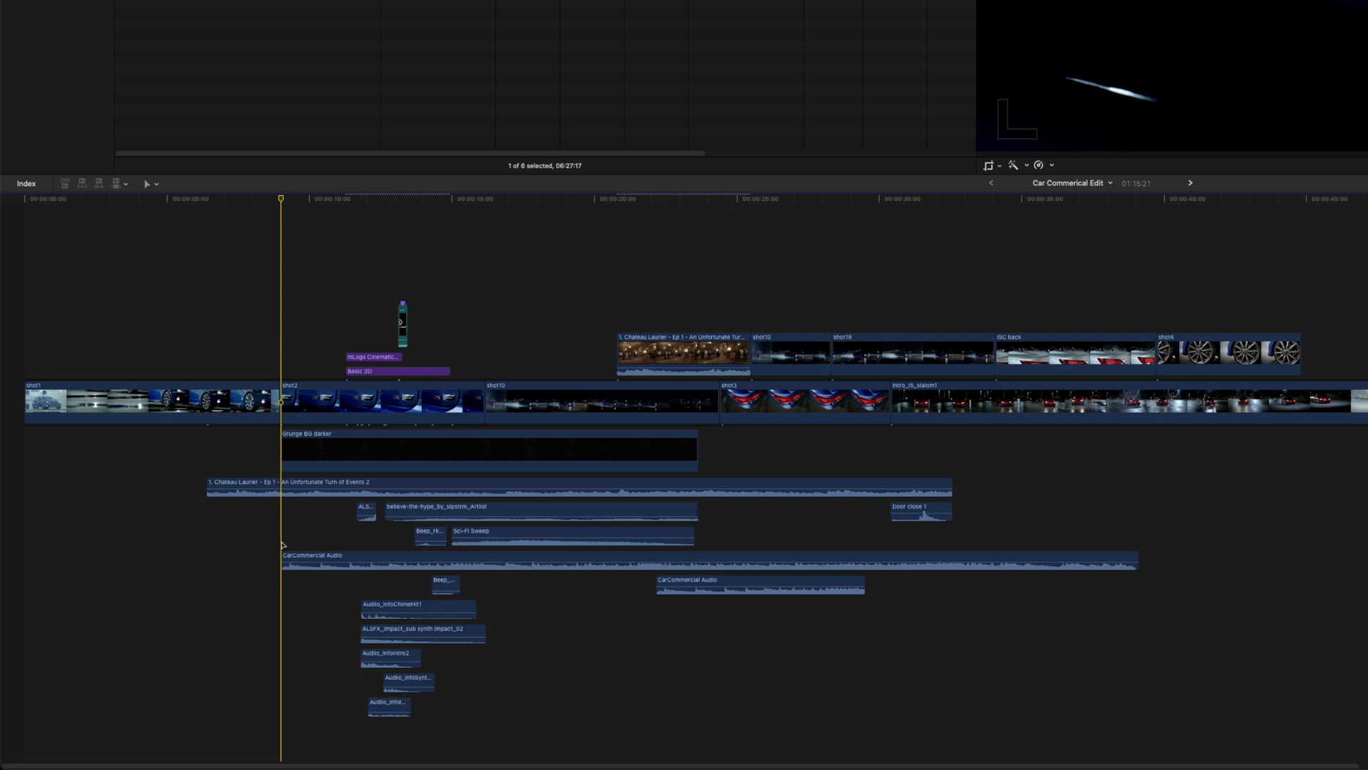
pyautogui.click(312, 489)
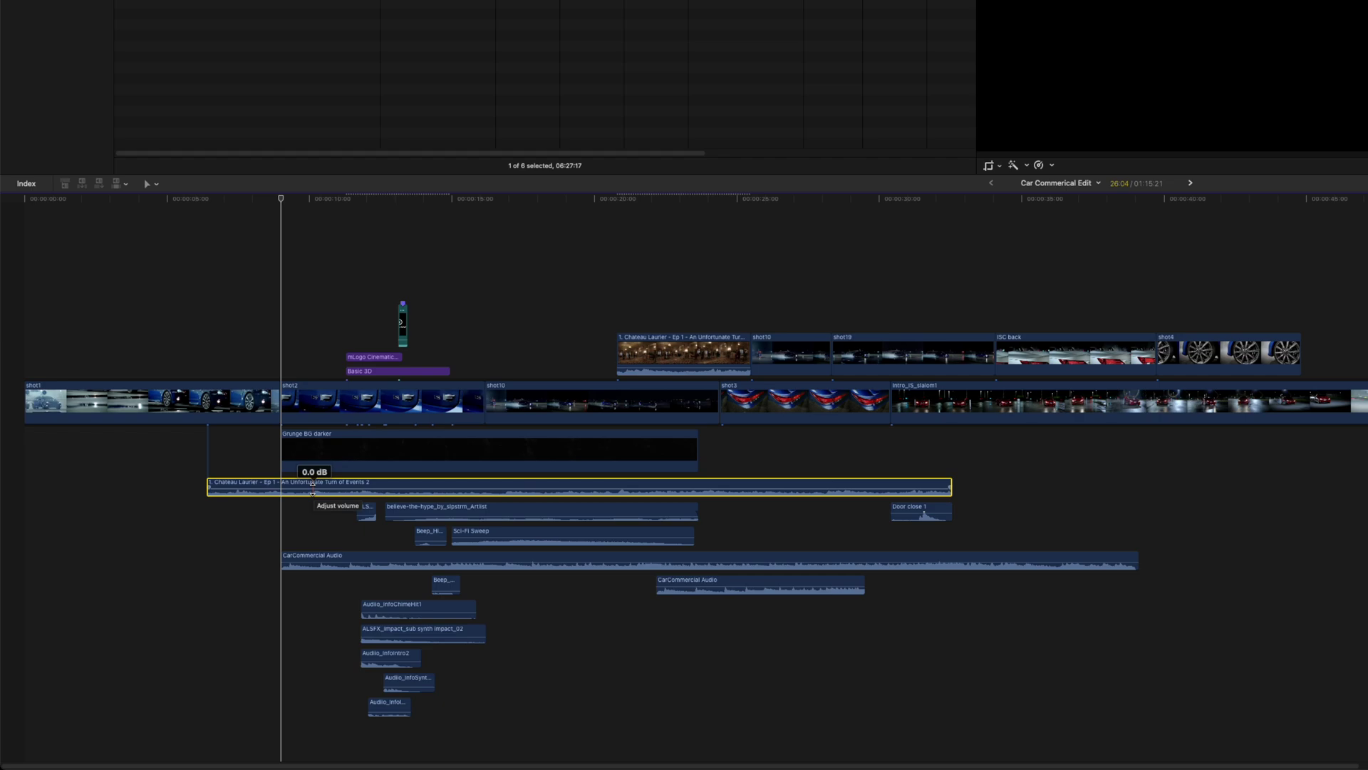
pyautogui.moveTo(233, 704); pyautogui.dragTo(969, 332)
pyautogui.click(241, 534)
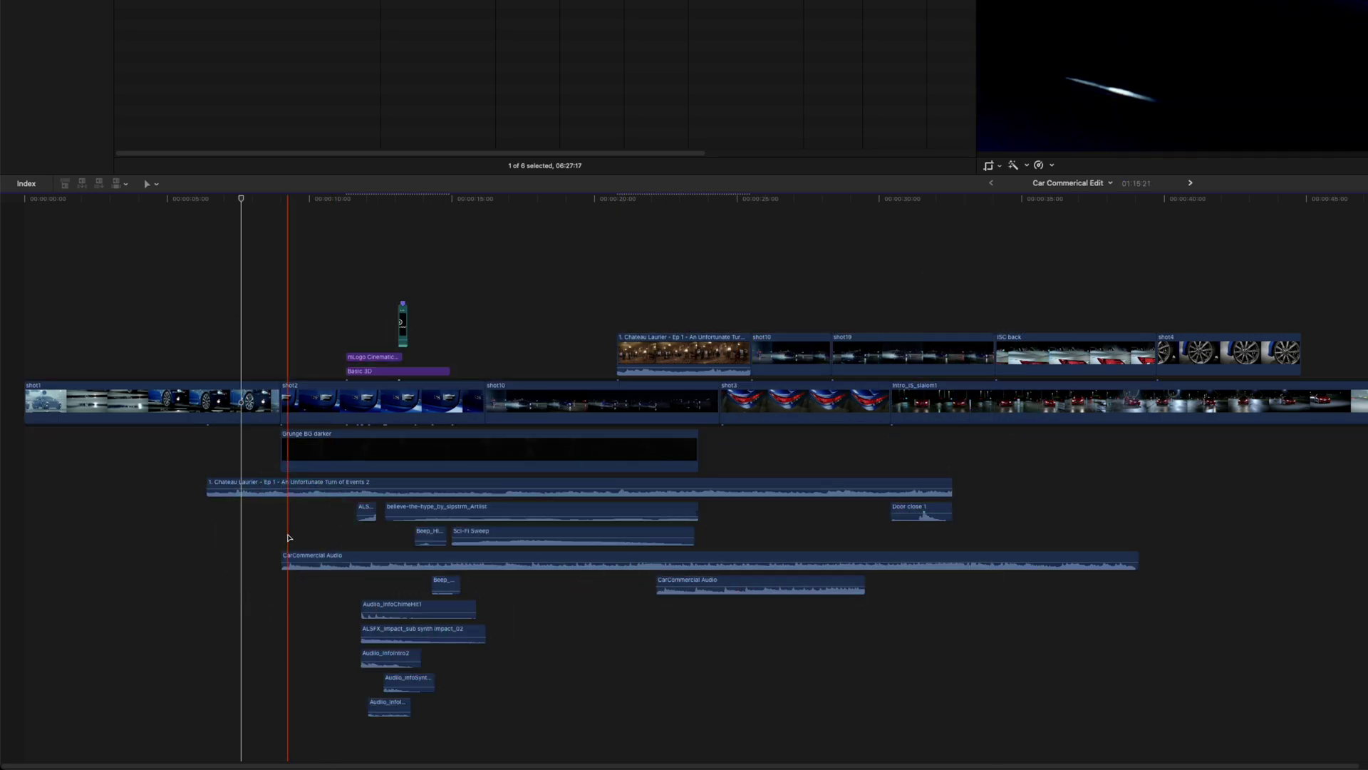
pyautogui.press('super+equal')
pyautogui.press('super+equal')
pyautogui.press('super+equal')
pyautogui.press('super+equal')
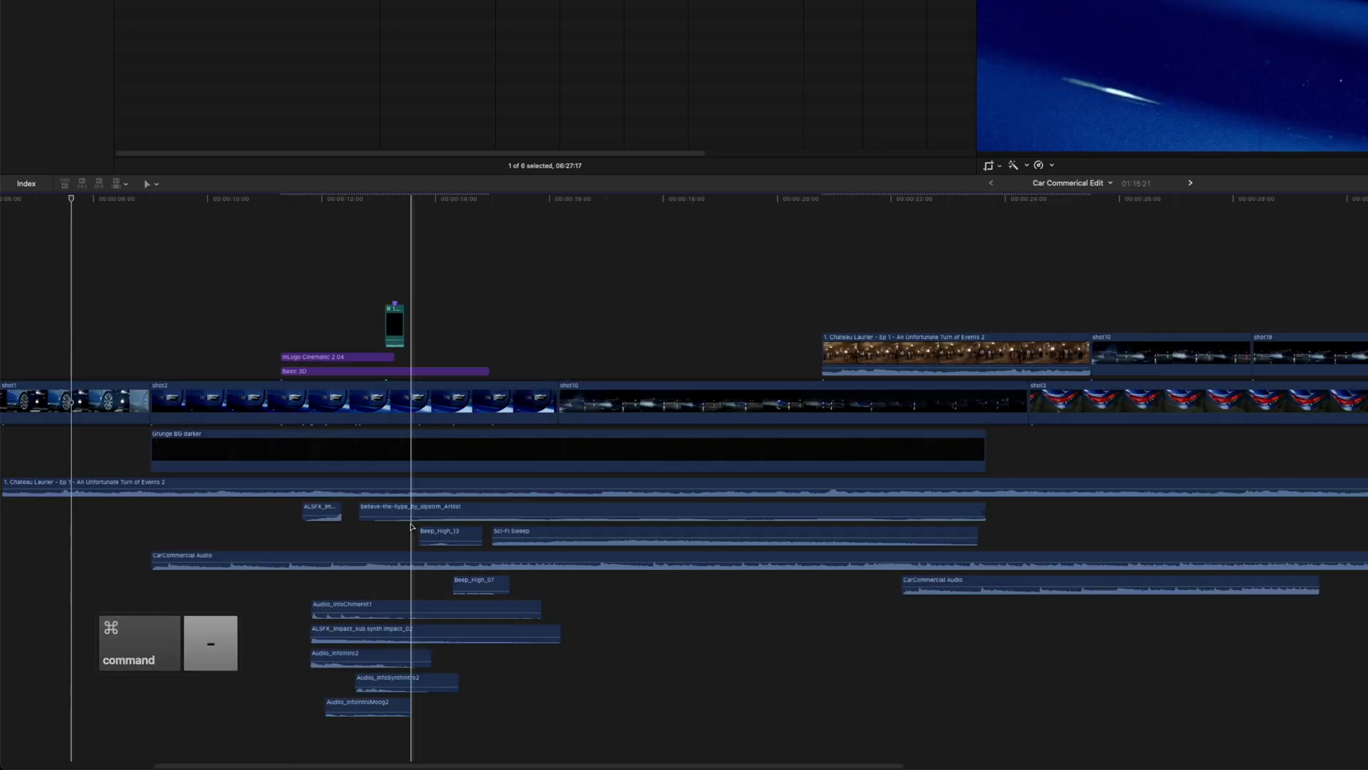
pyautogui.press('super+minus')
pyautogui.press('super+minus')
pyautogui.press('super+minus')
pyautogui.press('super+minus')
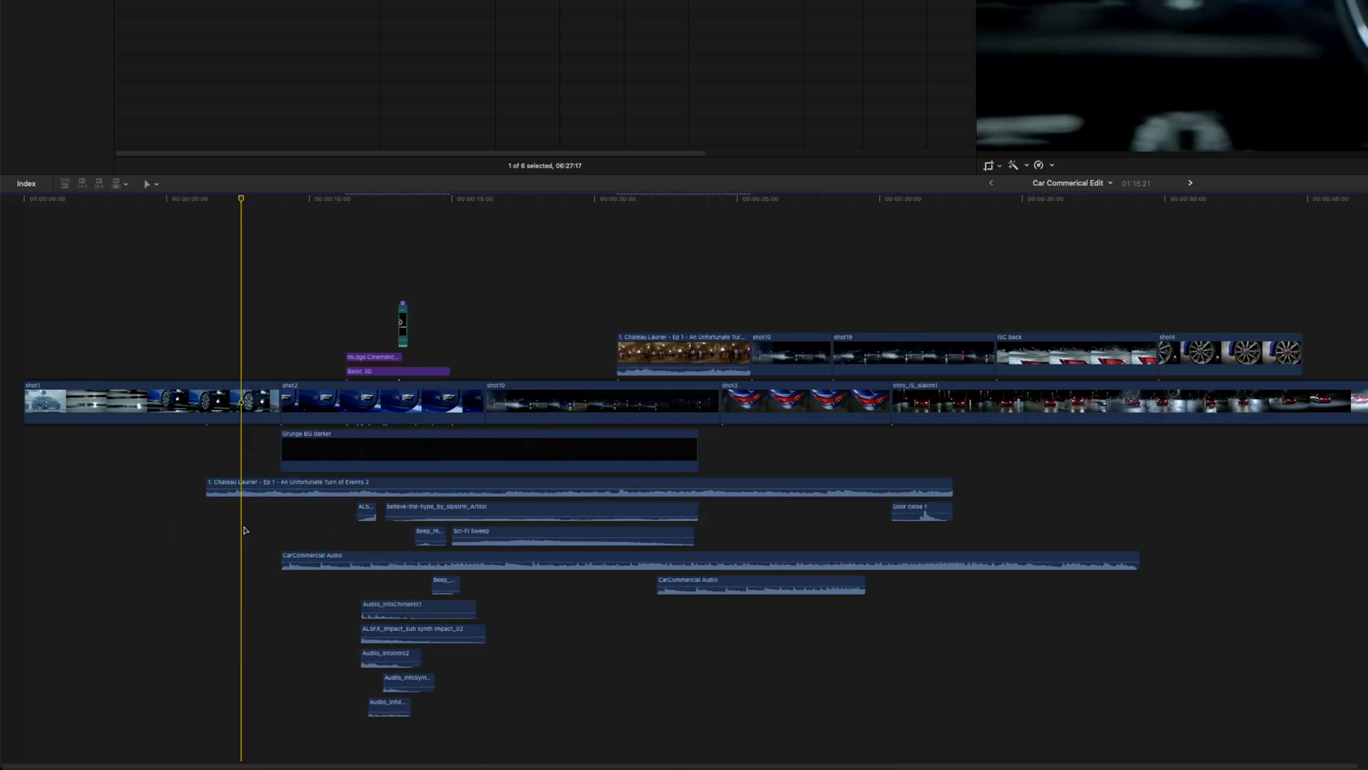
pyautogui.click(244, 490)
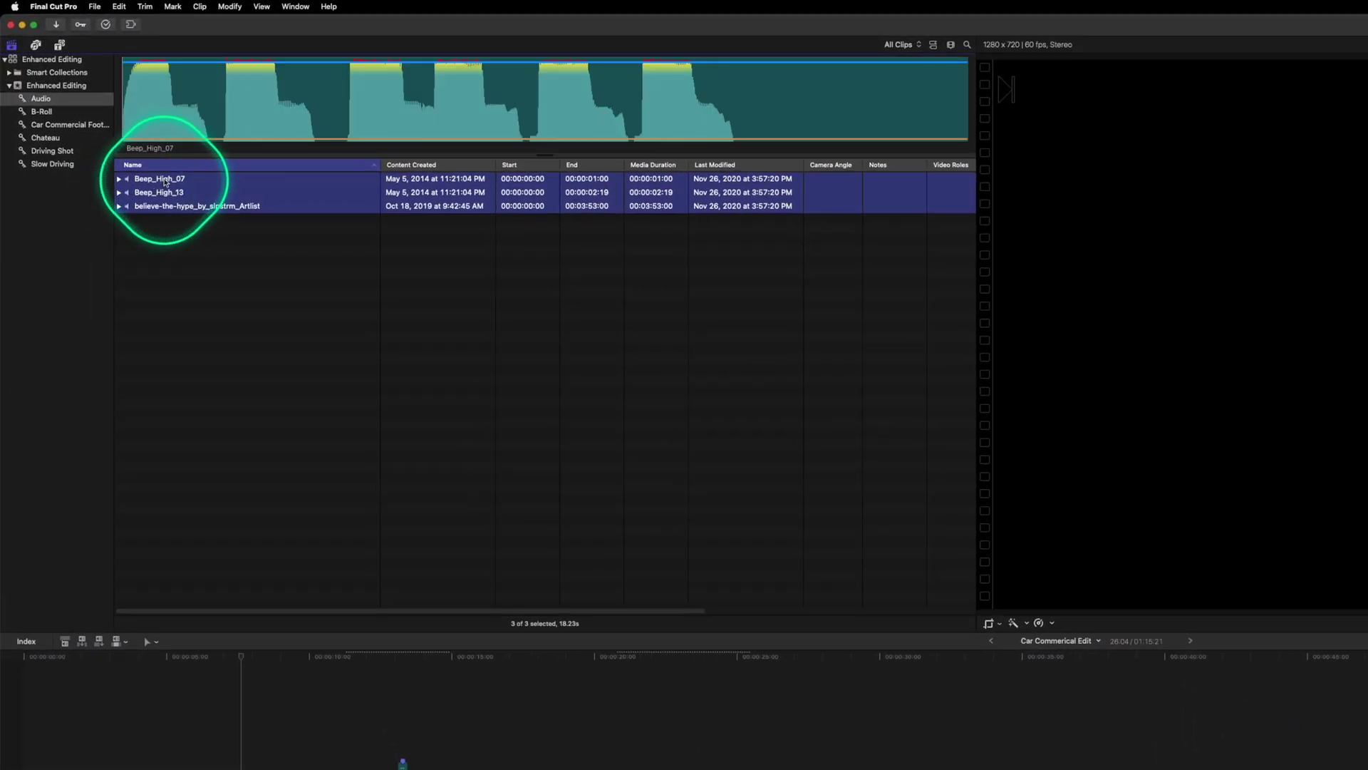
# Step: Assign the Effects role to the Beep_High_07 and Beep_High_13 clips in the browser
pyautogui.rightClick(165, 183)
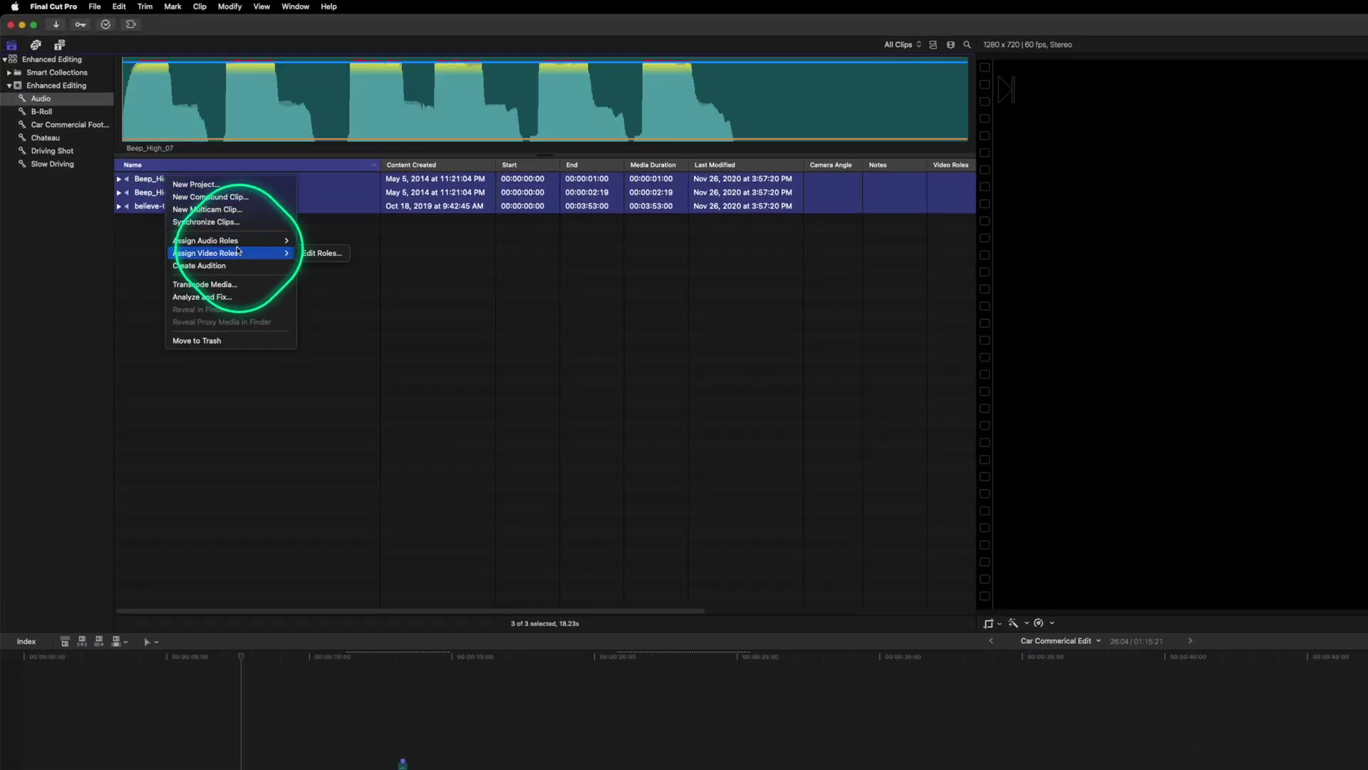
pyautogui.moveTo(216, 245)
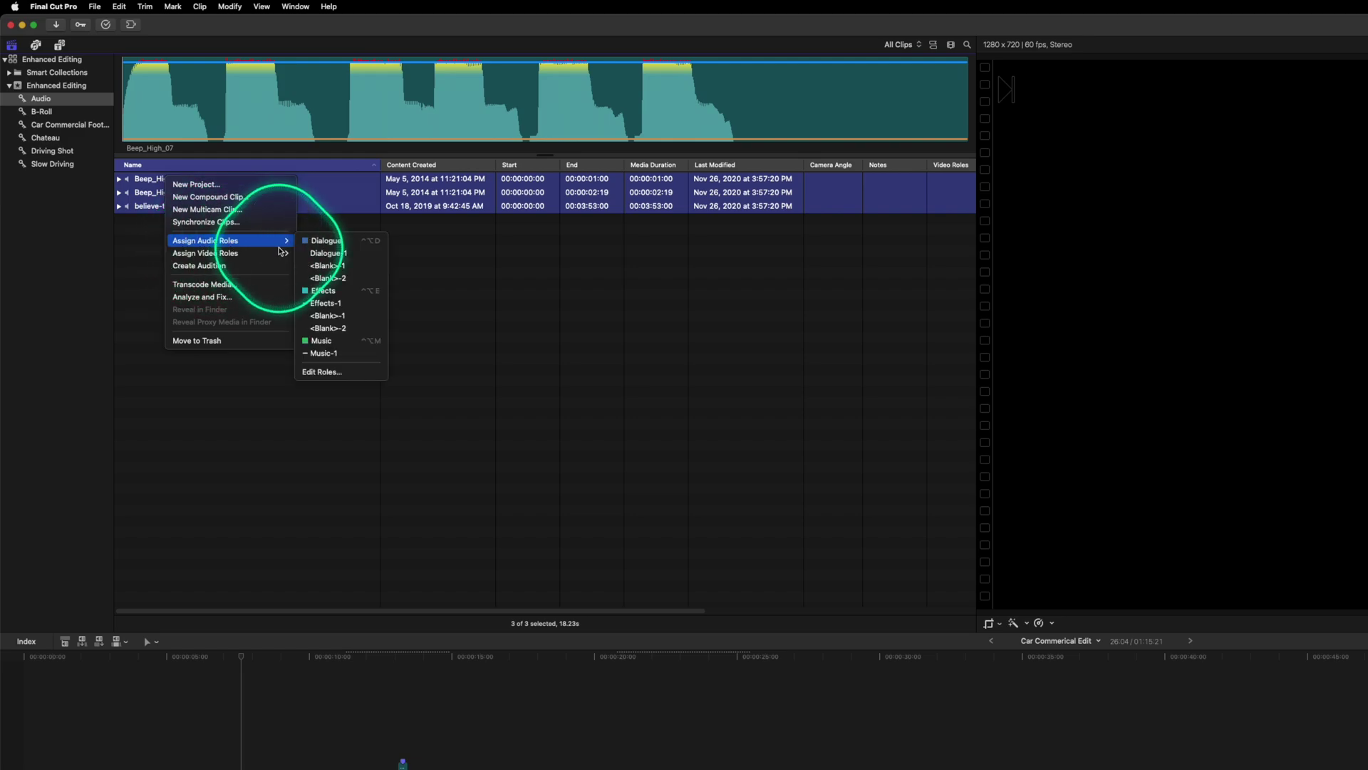
pyautogui.click(347, 295)
pyautogui.click(214, 223)
# Step: Assign the Music role to the believe-the-hype track in the browser
pyautogui.click(182, 206)
pyautogui.rightClick(203, 206)
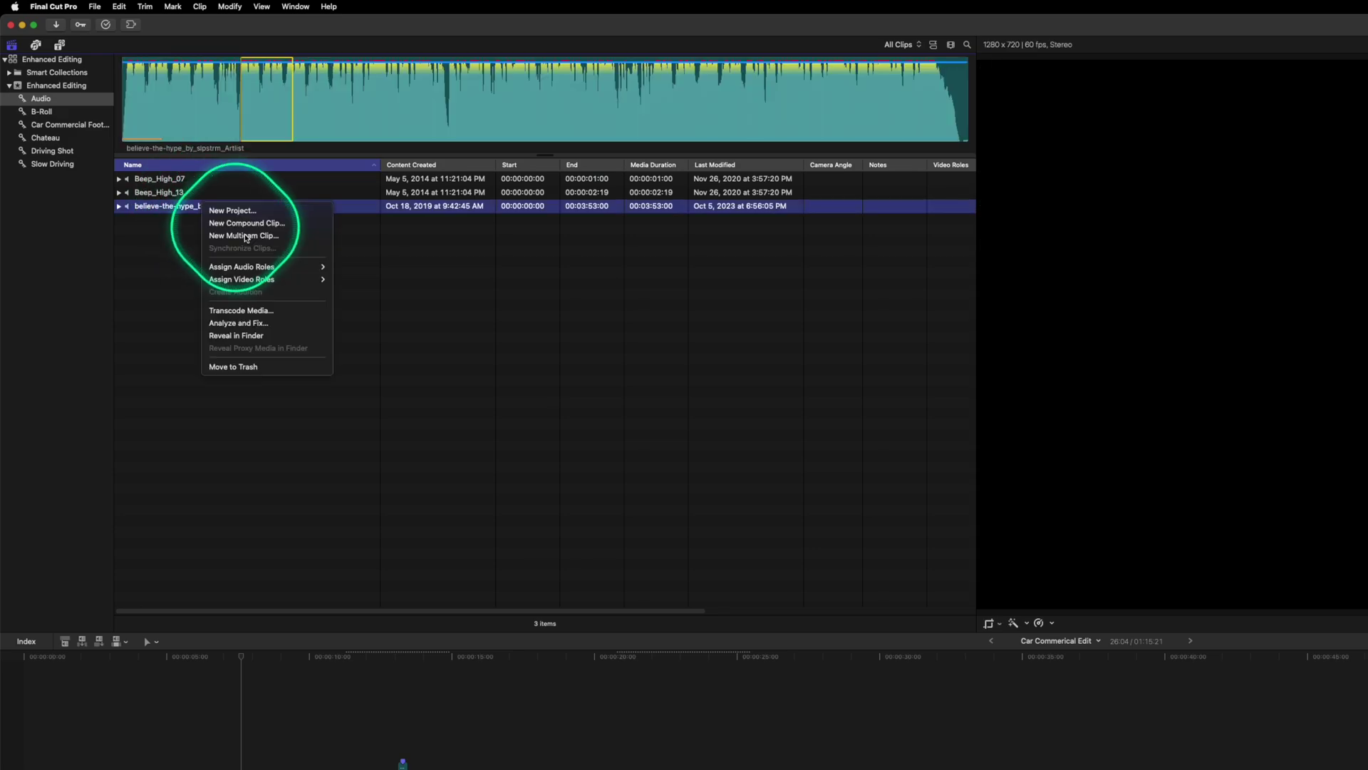
pyautogui.moveTo(285, 267)
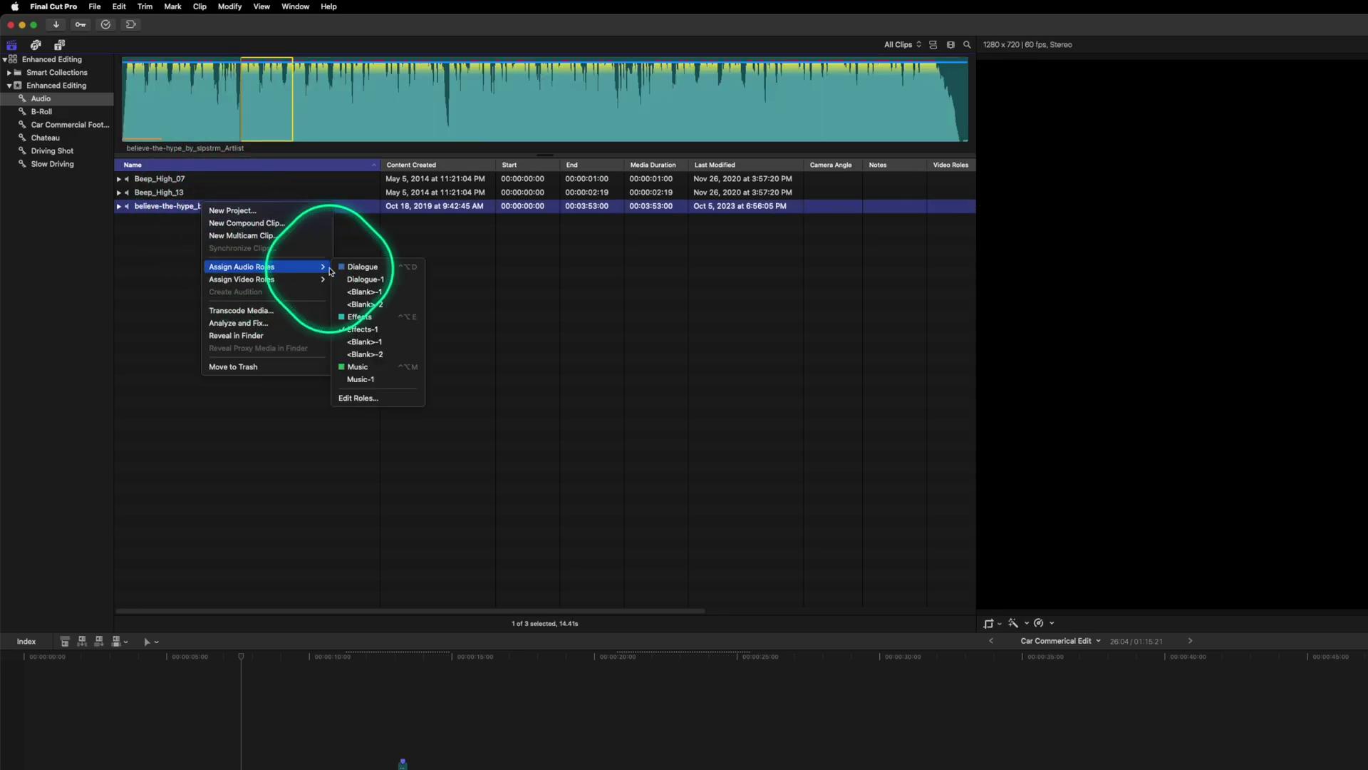
pyautogui.click(368, 368)
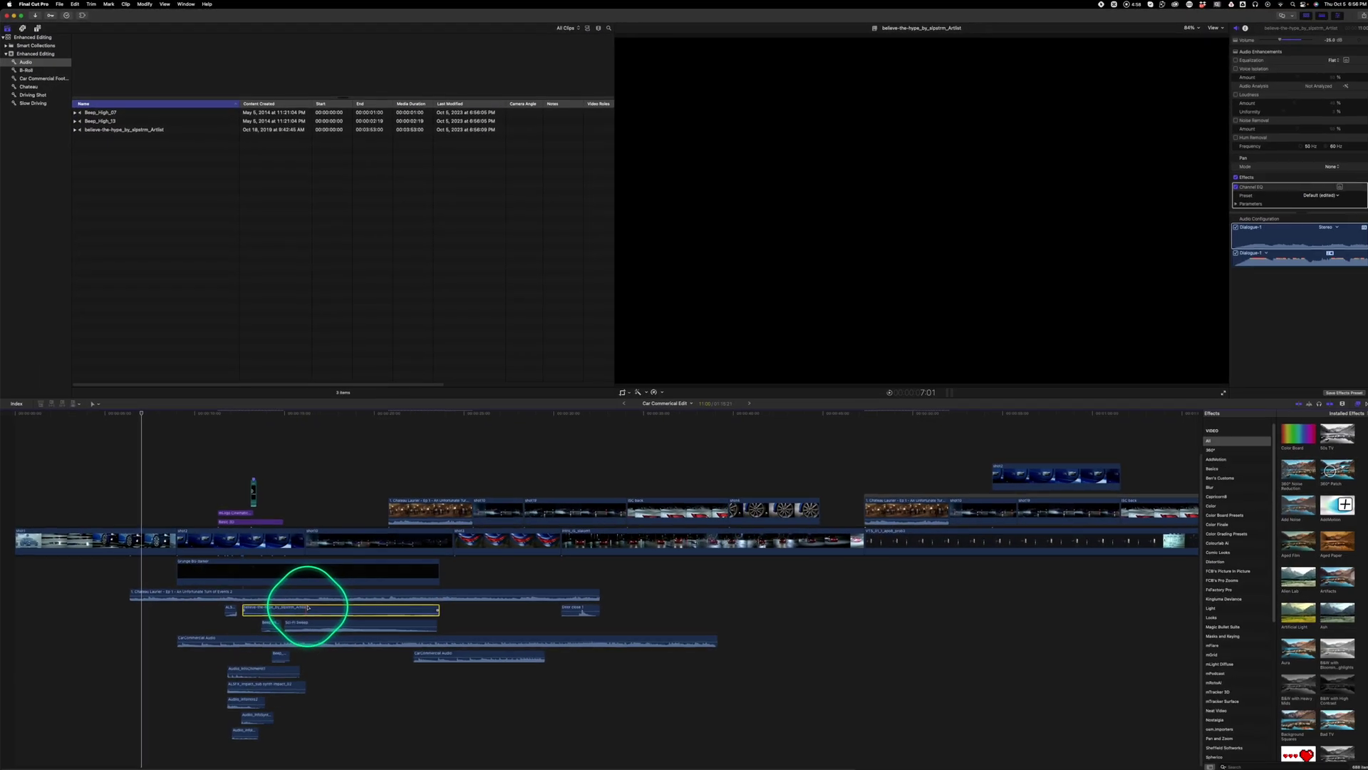
pyautogui.click(153, 221)
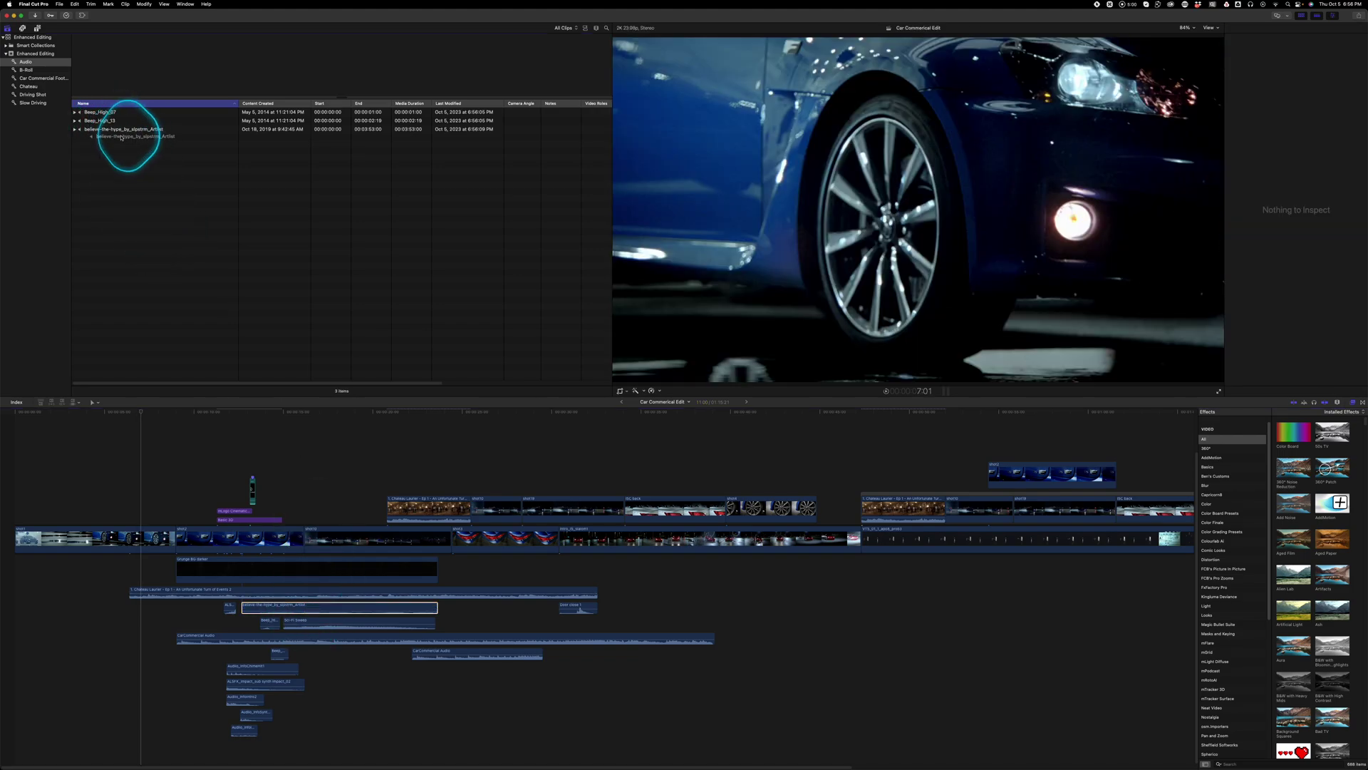
# Step: Add believe-the-hype to the timeline with the Music role and delete its duplicate copy
pyautogui.moveTo(262, 436); pyautogui.dragTo(226, 629)
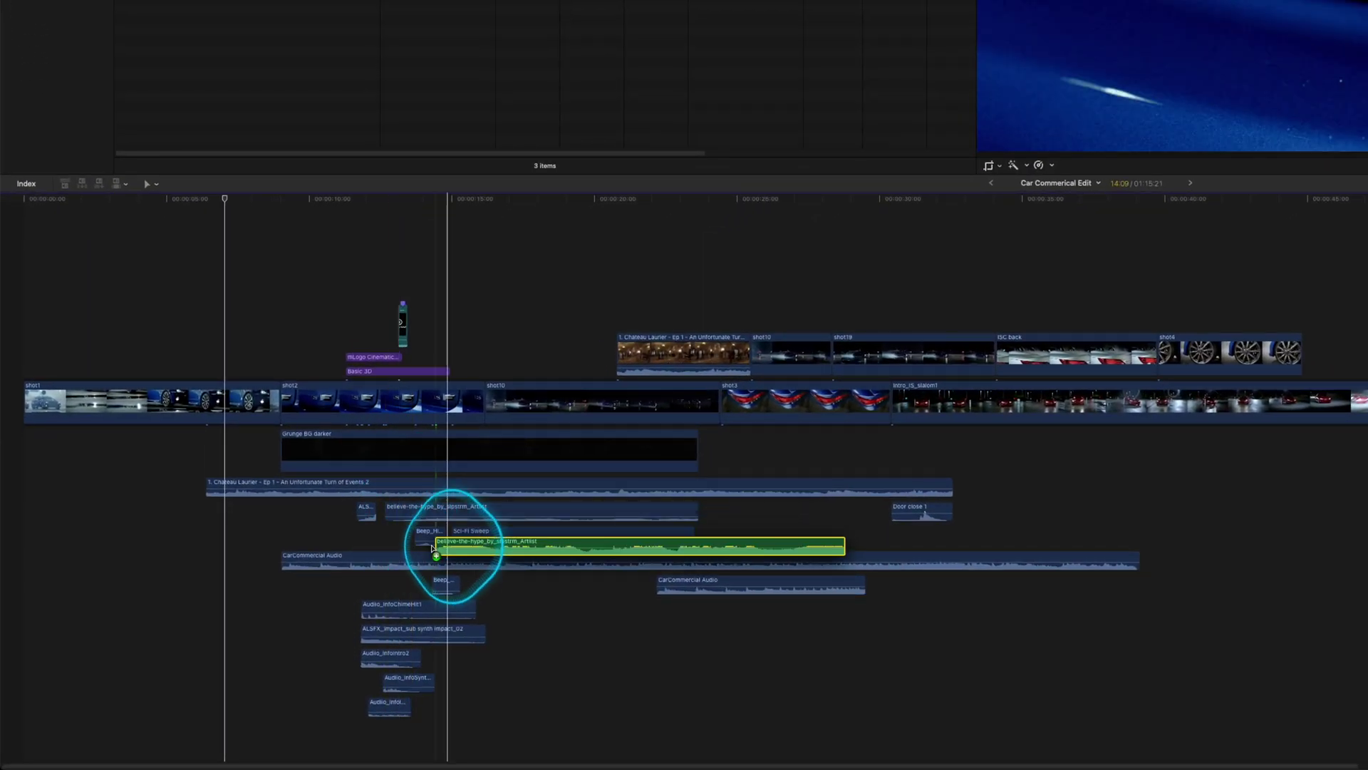
pyautogui.moveTo(360, 545)
pyautogui.mouseDown()
pyautogui.moveTo(281, 546)
pyautogui.moveTo(337, 545)
pyautogui.mouseUp()
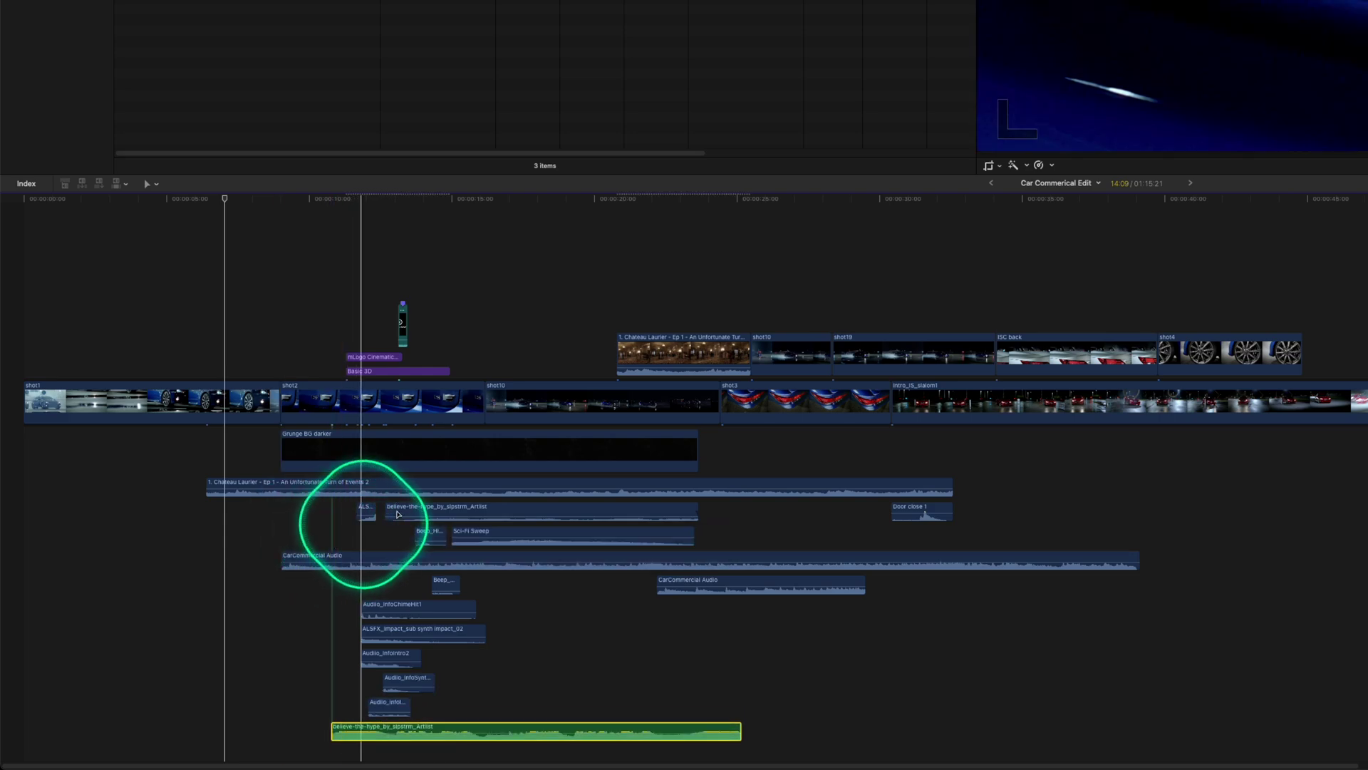
pyautogui.rightClick(435, 514)
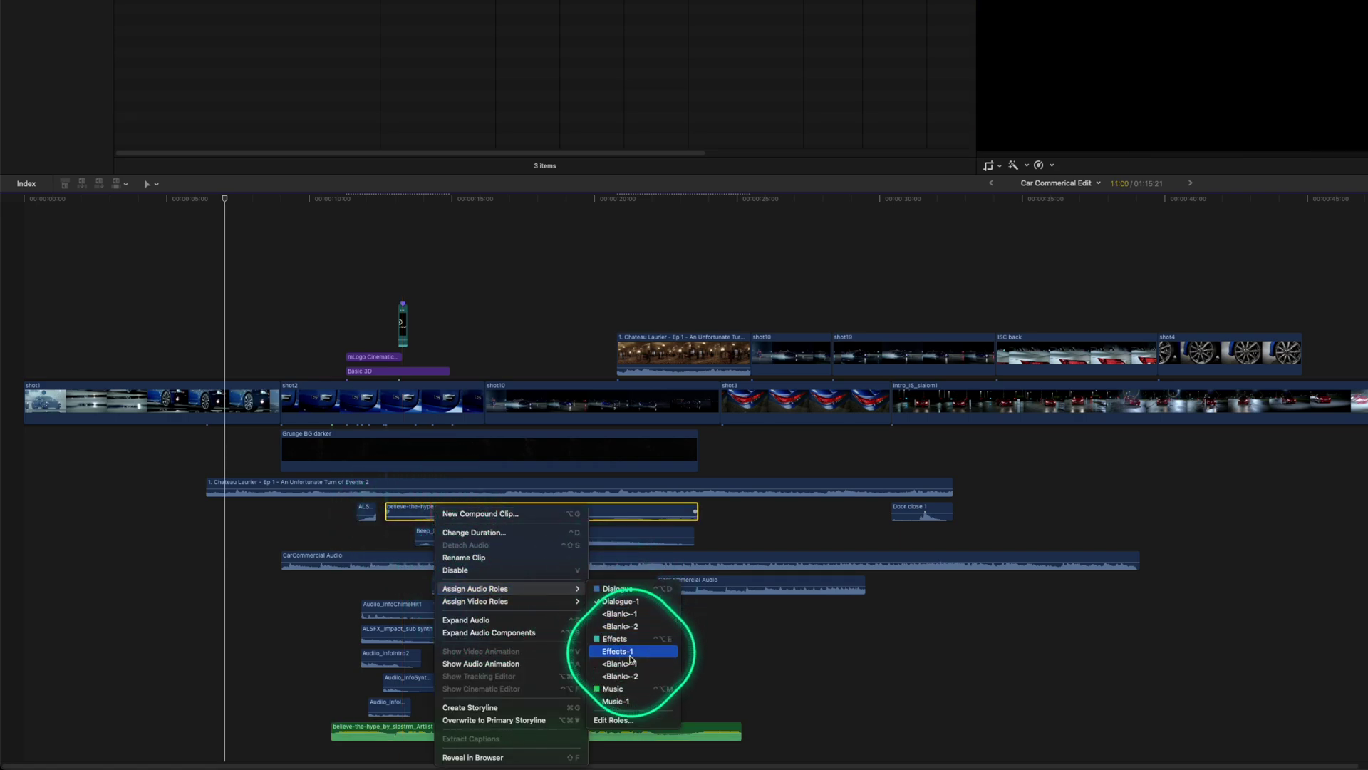
pyautogui.click(613, 689)
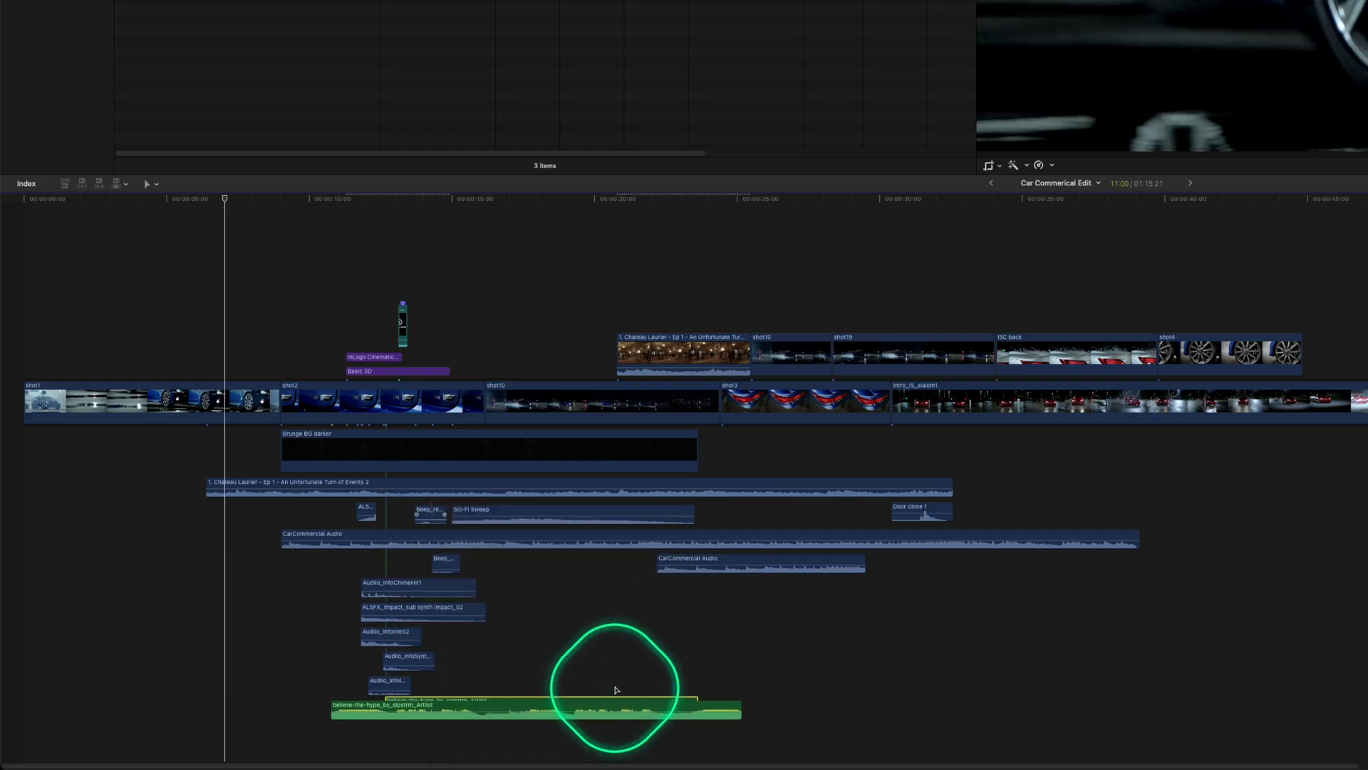
pyautogui.click(536, 704)
pyautogui.press('Delete')
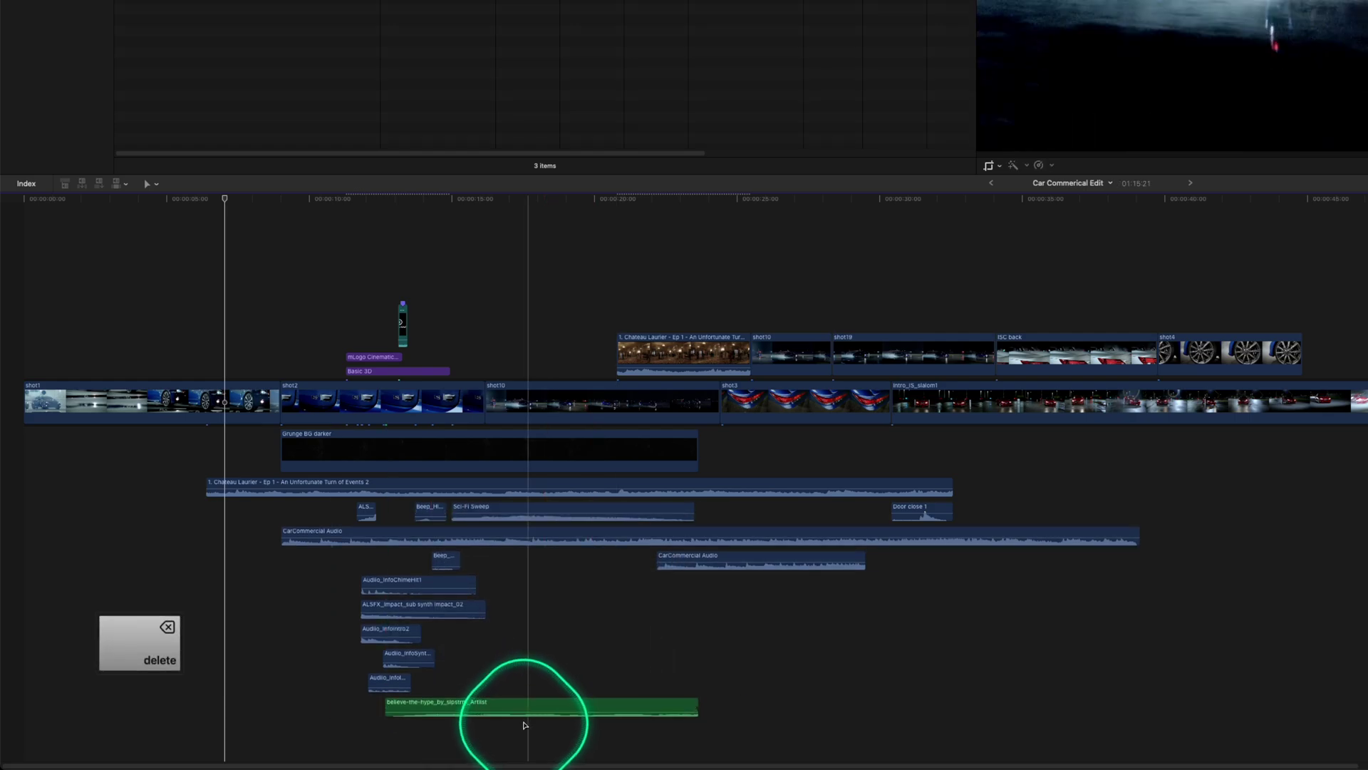
pyautogui.moveTo(339, 561); pyautogui.dragTo(497, 673)
# Step: Assign the Effects role to the selected small sound clips
pyautogui.rightClick(429, 580)
pyautogui.moveTo(456, 594)
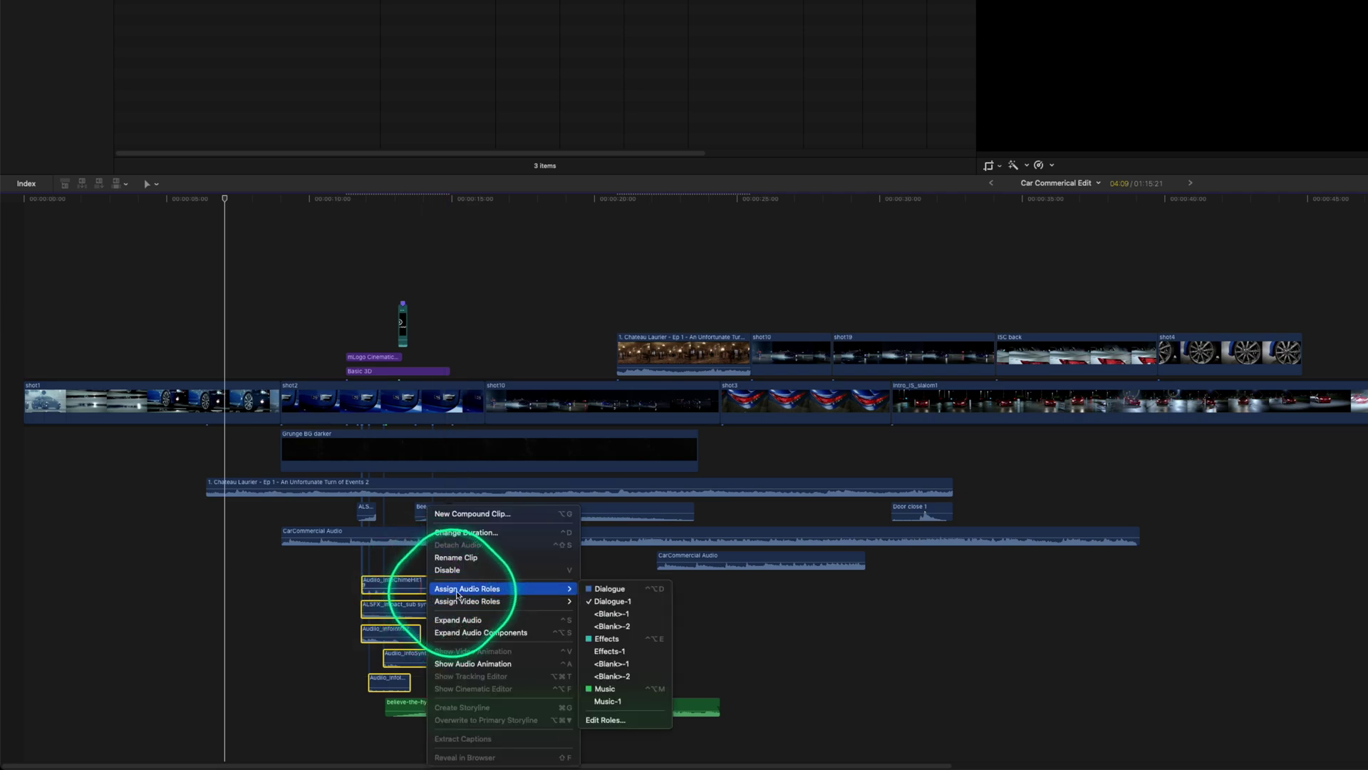
pyautogui.click(606, 639)
# Step: Give CarCommercial Audio the Music role and remove the extra clip from the music lane
pyautogui.click(323, 535)
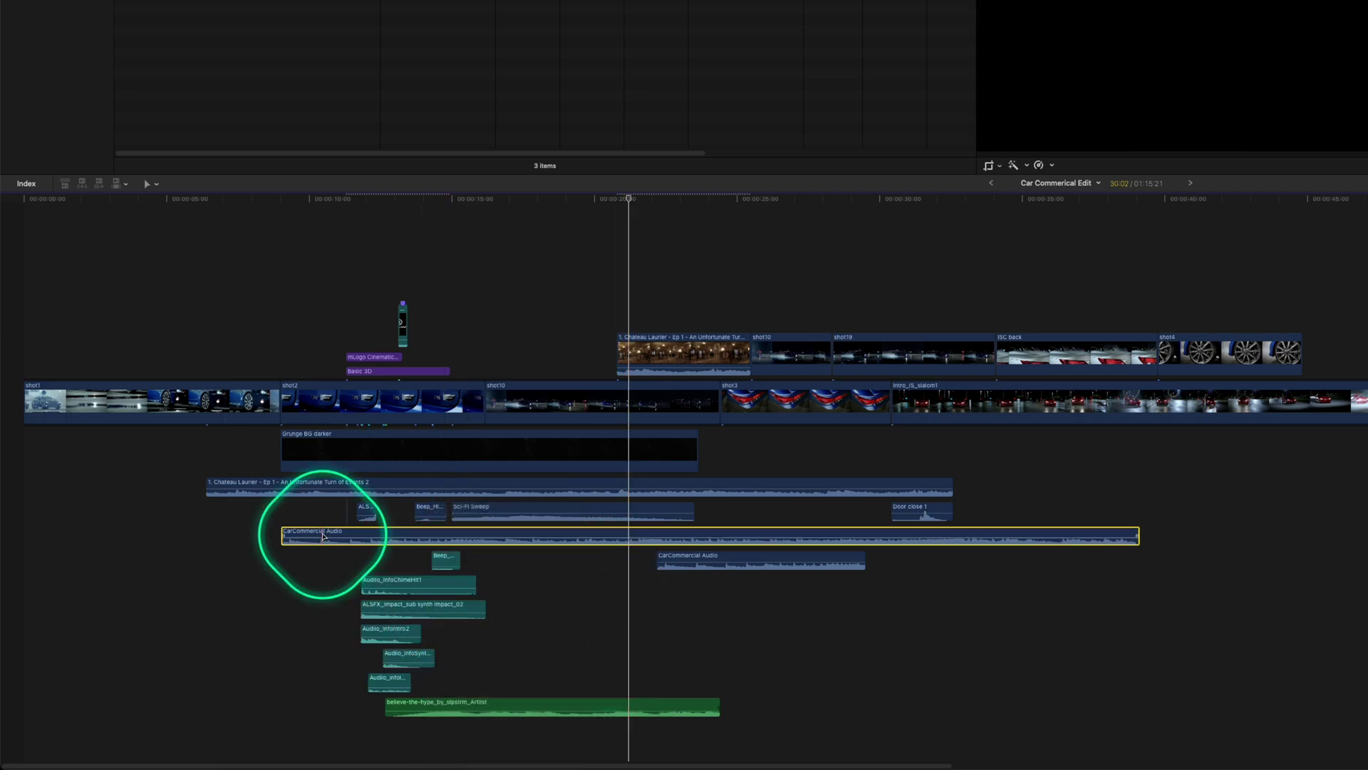
pyautogui.rightClick(323, 535)
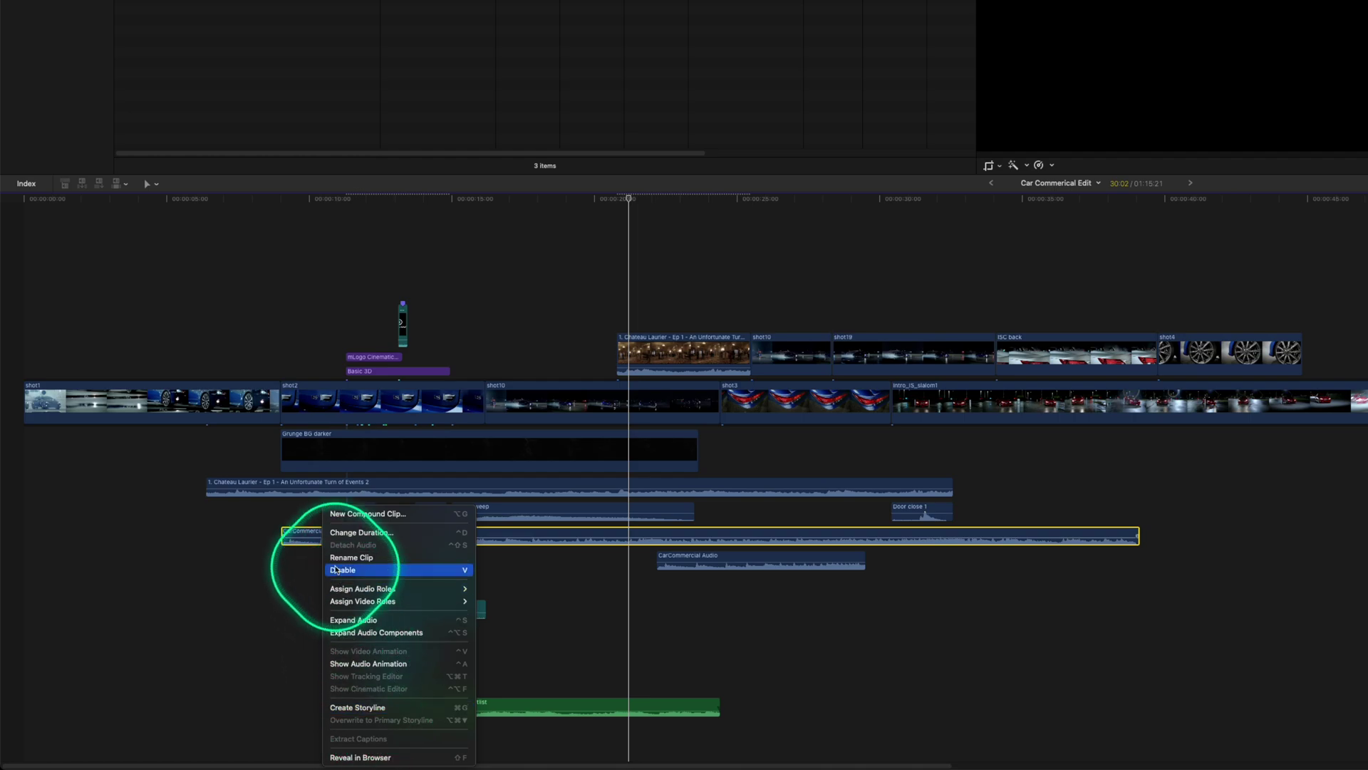
pyautogui.moveTo(385, 589)
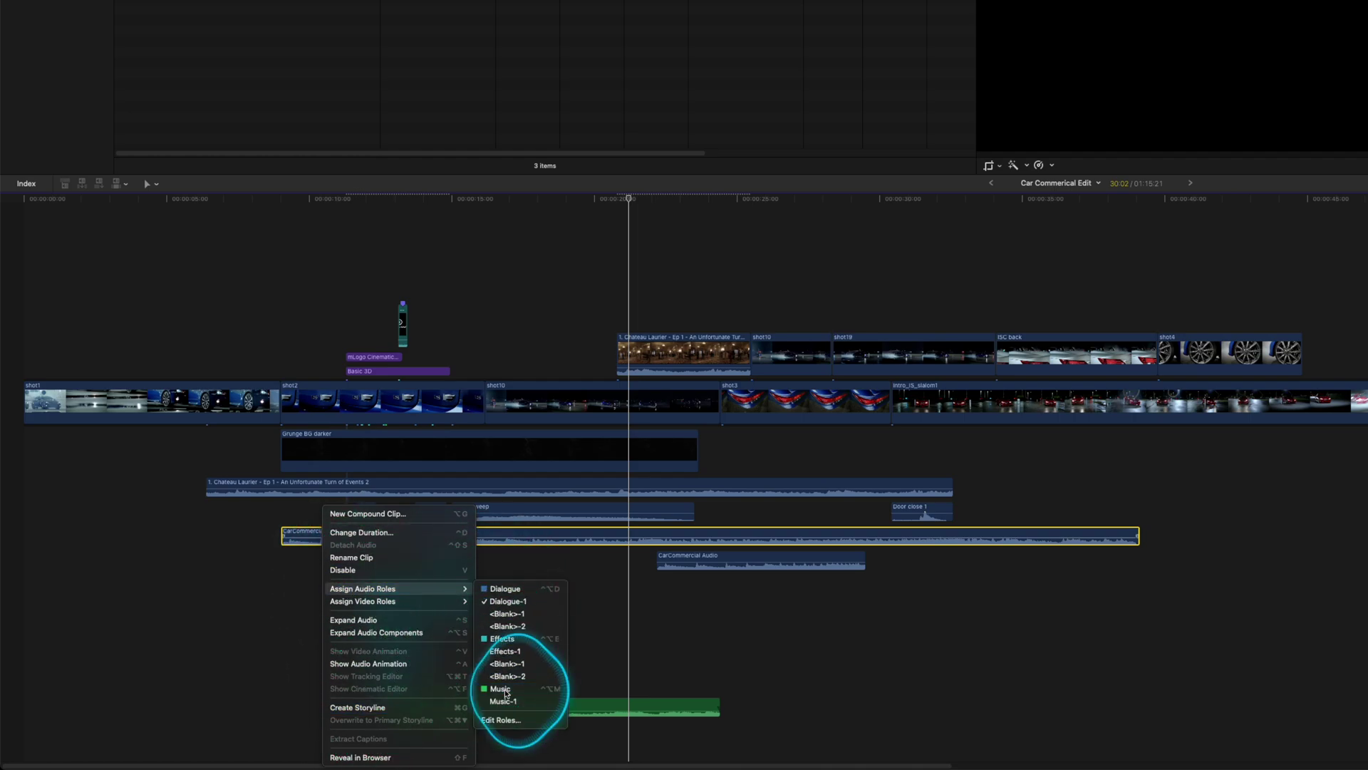
pyautogui.click(499, 689)
pyautogui.click(514, 678)
pyautogui.press('BackSpace')
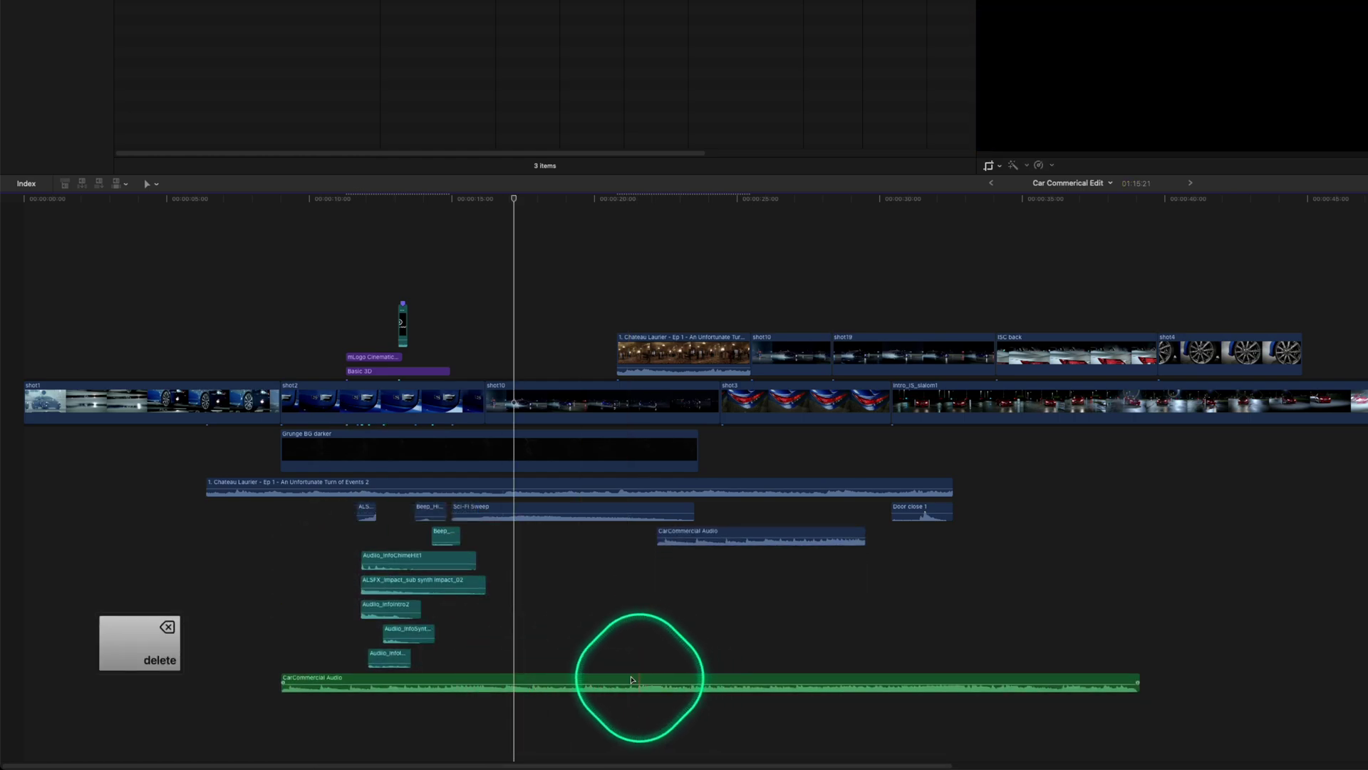
# Step: Give ALS, Beep_Hi, Sci-Fi Sweep and Door close 1 the Effects role; move Door close 1 earlier
pyautogui.moveTo(341, 512); pyautogui.dragTo(716, 511)
pyautogui.keyDown('super'); pyautogui.click(901, 508); pyautogui.keyUp('super')
pyautogui.rightClick(909, 511)
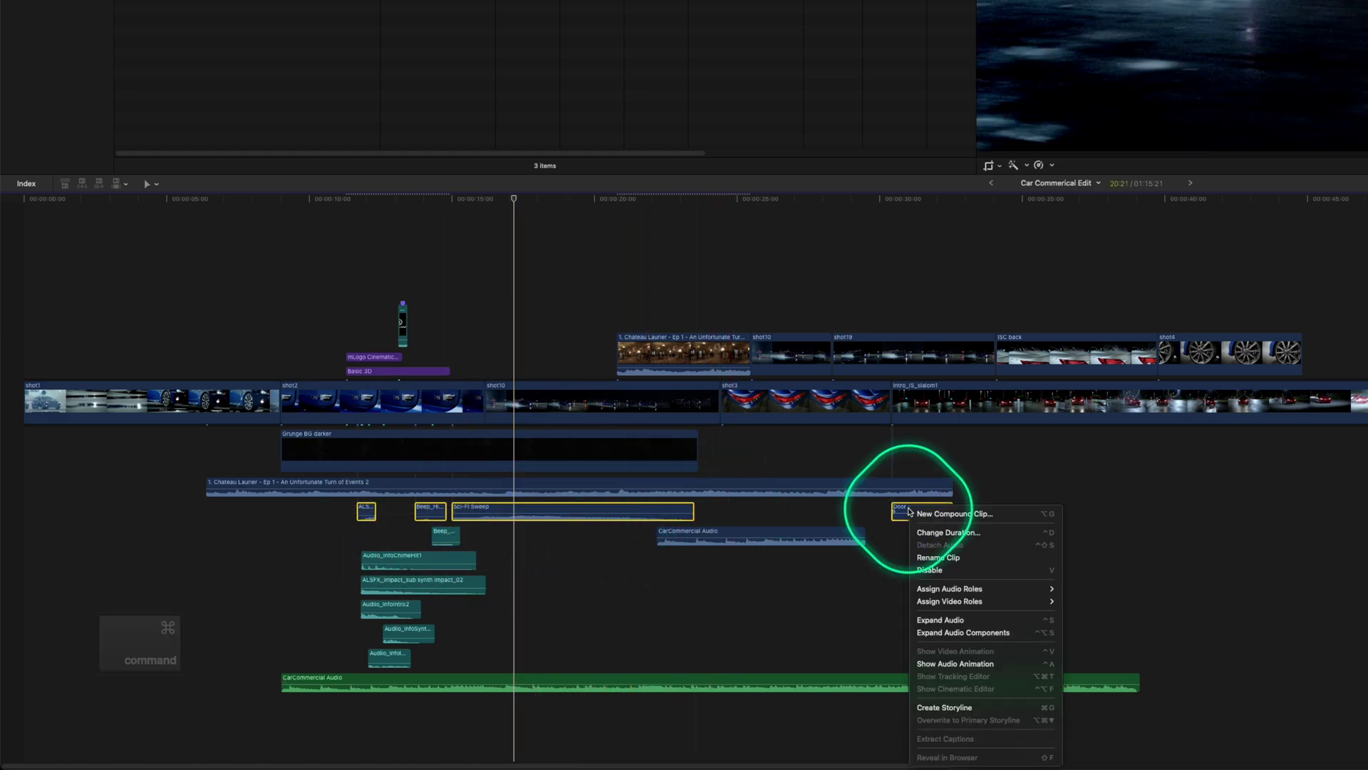
pyautogui.moveTo(947, 588)
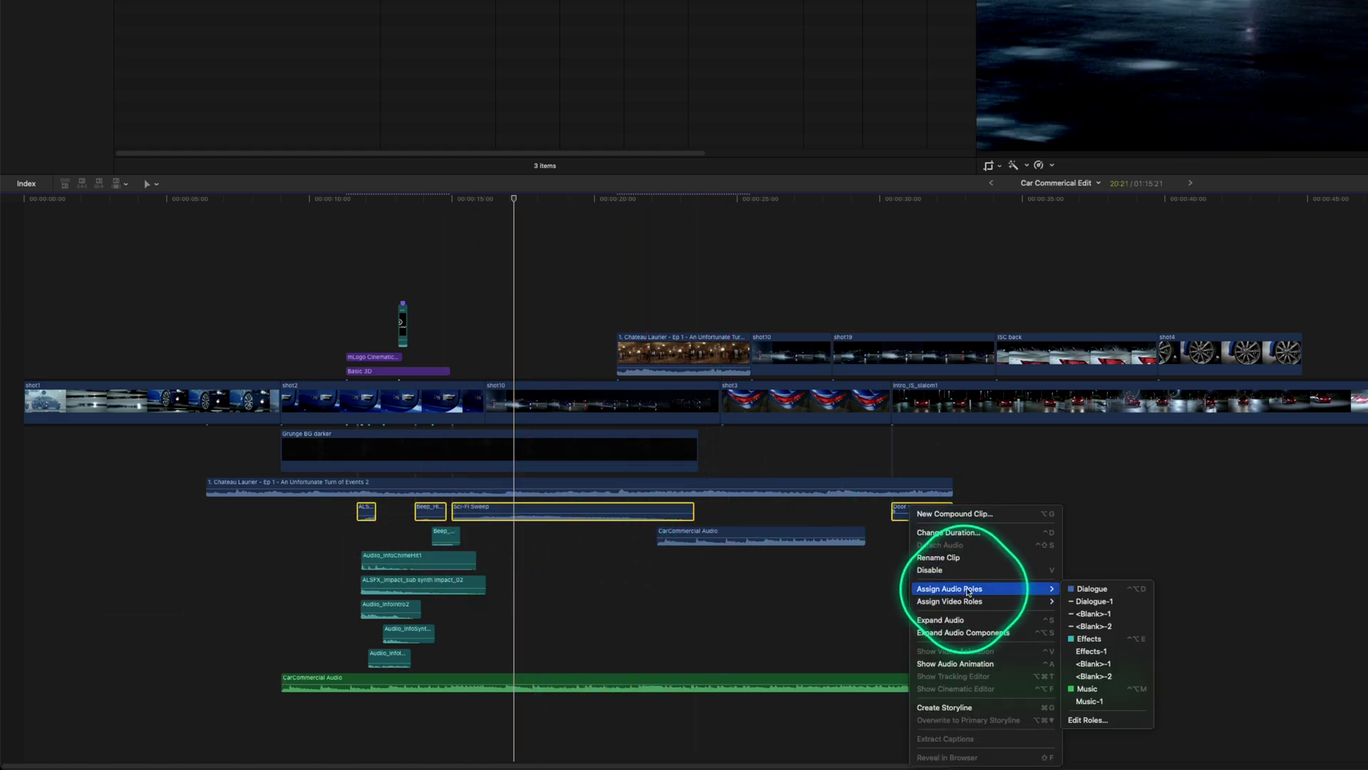
pyautogui.click(1088, 639)
pyautogui.moveTo(919, 510); pyautogui.dragTo(553, 516)
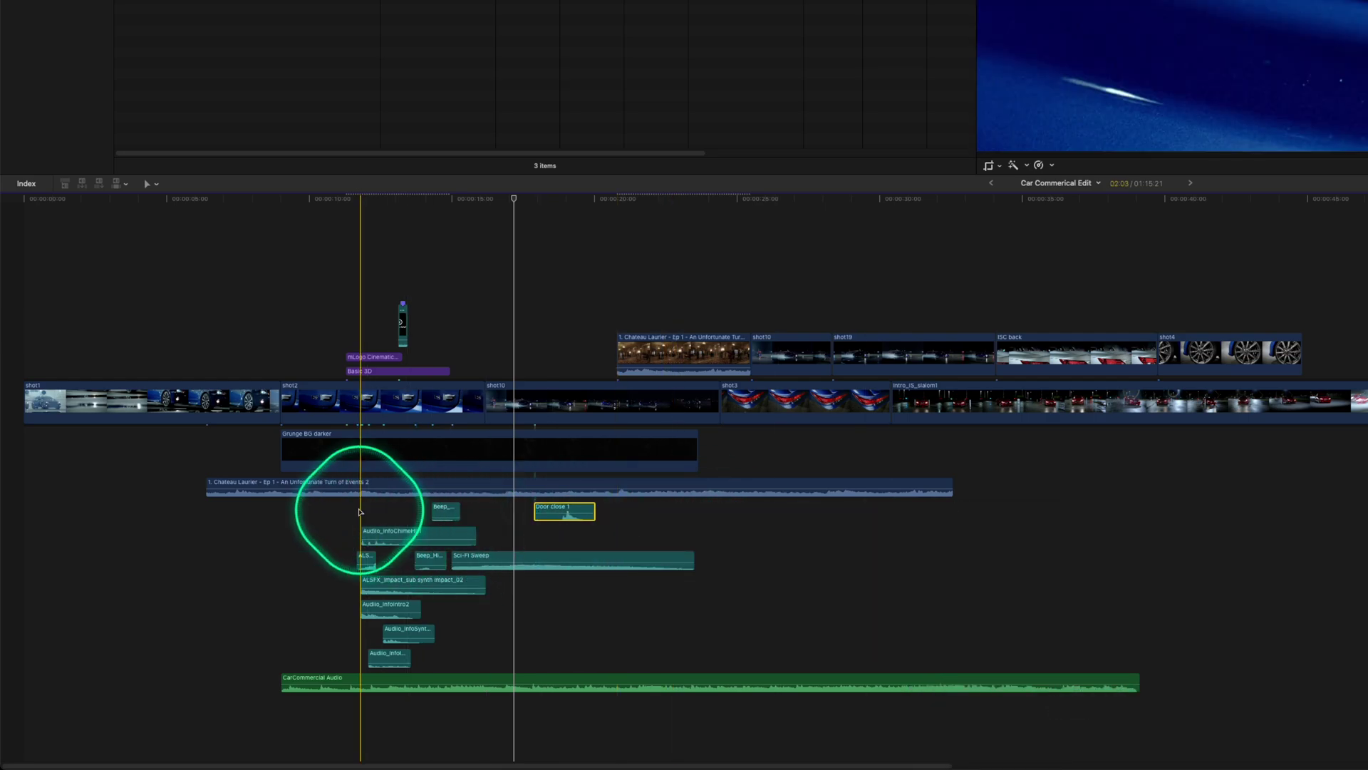
# Step: Zoom out to the whole edit and check the sound-effect, Chateau Laurier and CarCommercial Audio clips
pyautogui.press('super+minus')
pyautogui.press('super+minus')
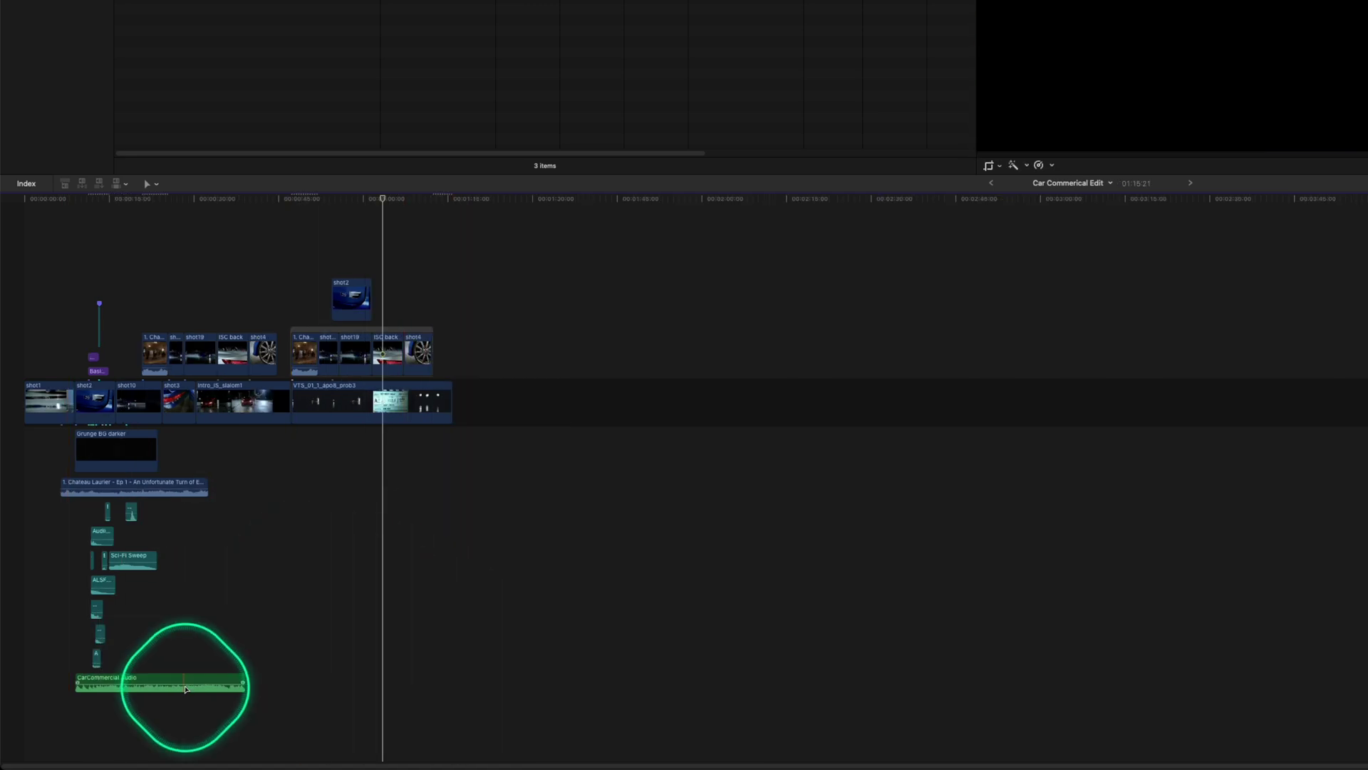
pyautogui.moveTo(159, 679)
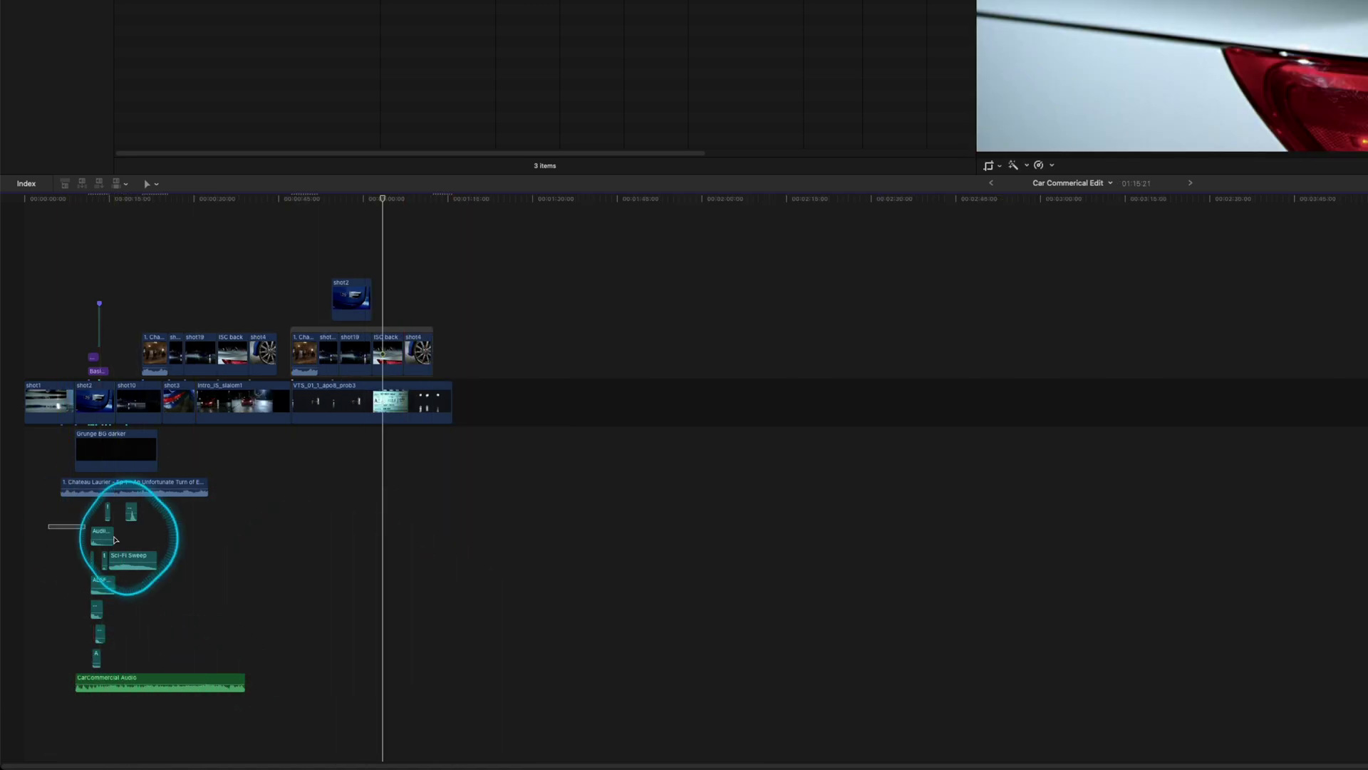
pyautogui.moveTo(46, 520); pyautogui.dragTo(192, 654)
pyautogui.moveTo(142, 488)
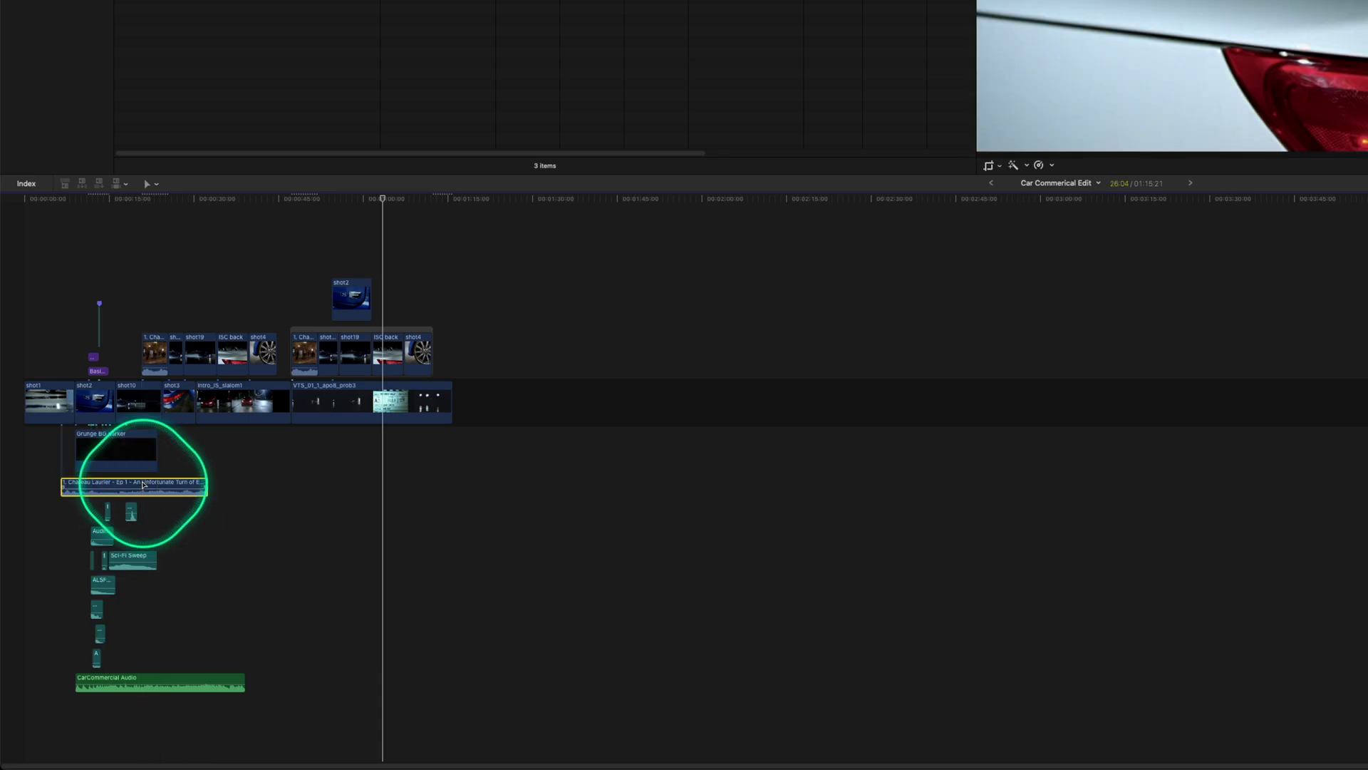
pyautogui.click(171, 491)
pyautogui.moveTo(192, 680)
pyautogui.moveTo(193, 681)
pyautogui.mouseDown()
pyautogui.moveTo(244, 626)
pyautogui.moveTo(186, 459)
pyautogui.moveTo(163, 456)
pyautogui.moveTo(163, 659)
pyautogui.moveTo(178, 682)
pyautogui.mouseUp()
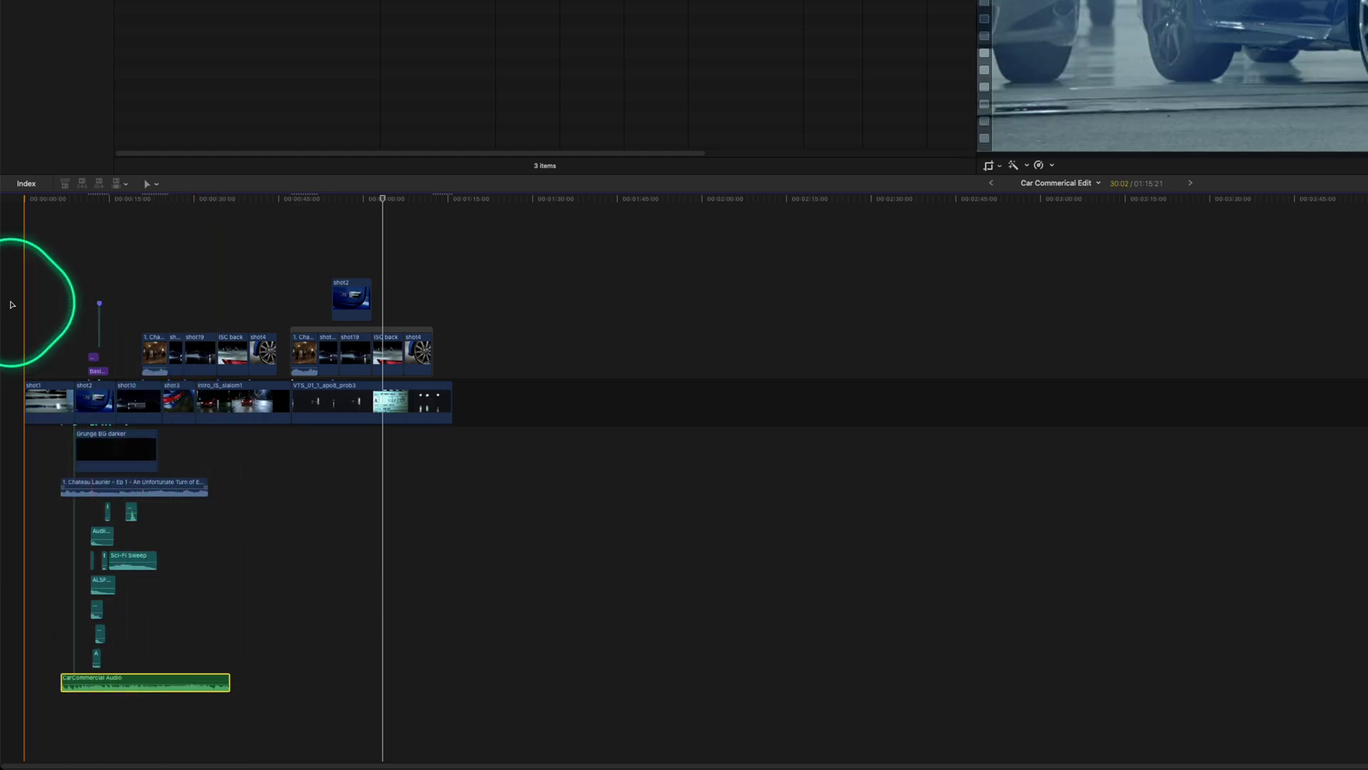
pyautogui.click(26, 184)
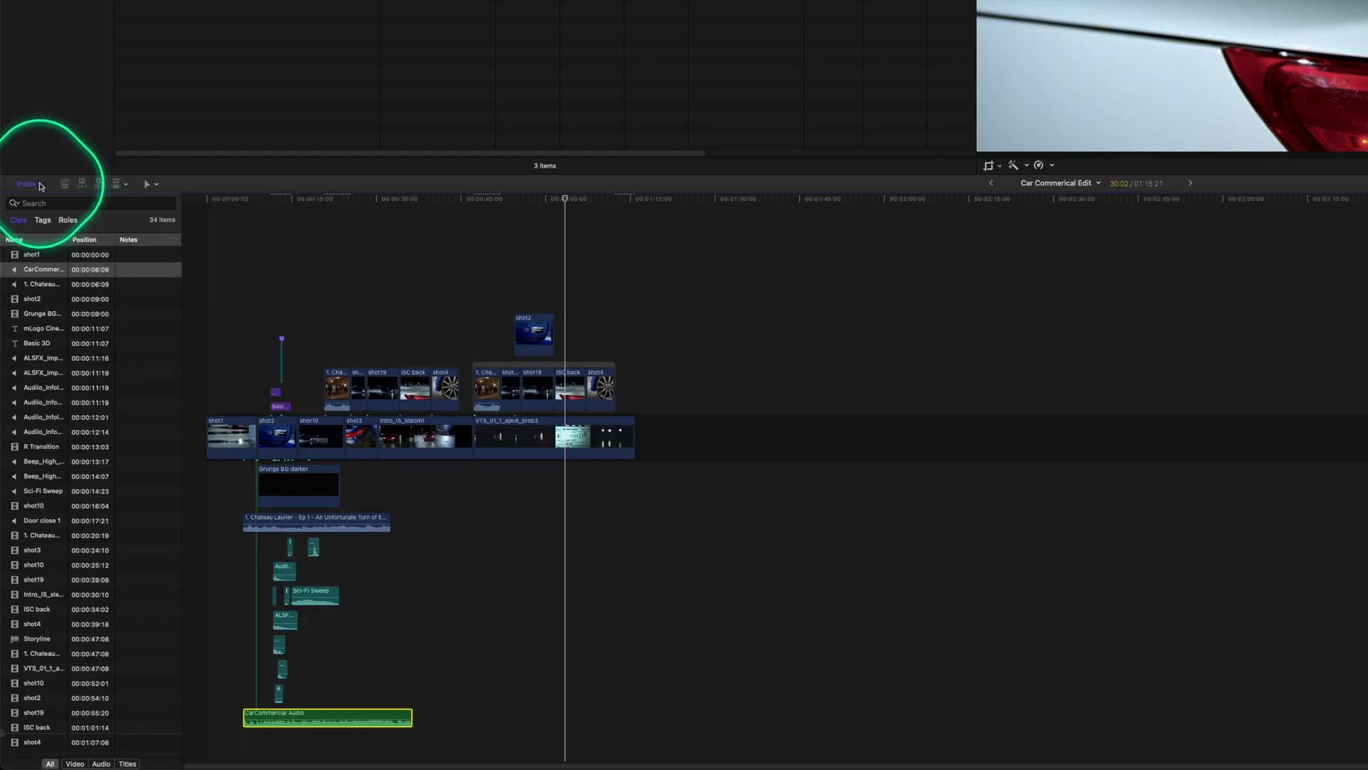
# Step: Reorder the roles in the Roles index to Dialogue, Effects, Music
pyautogui.click(68, 221)
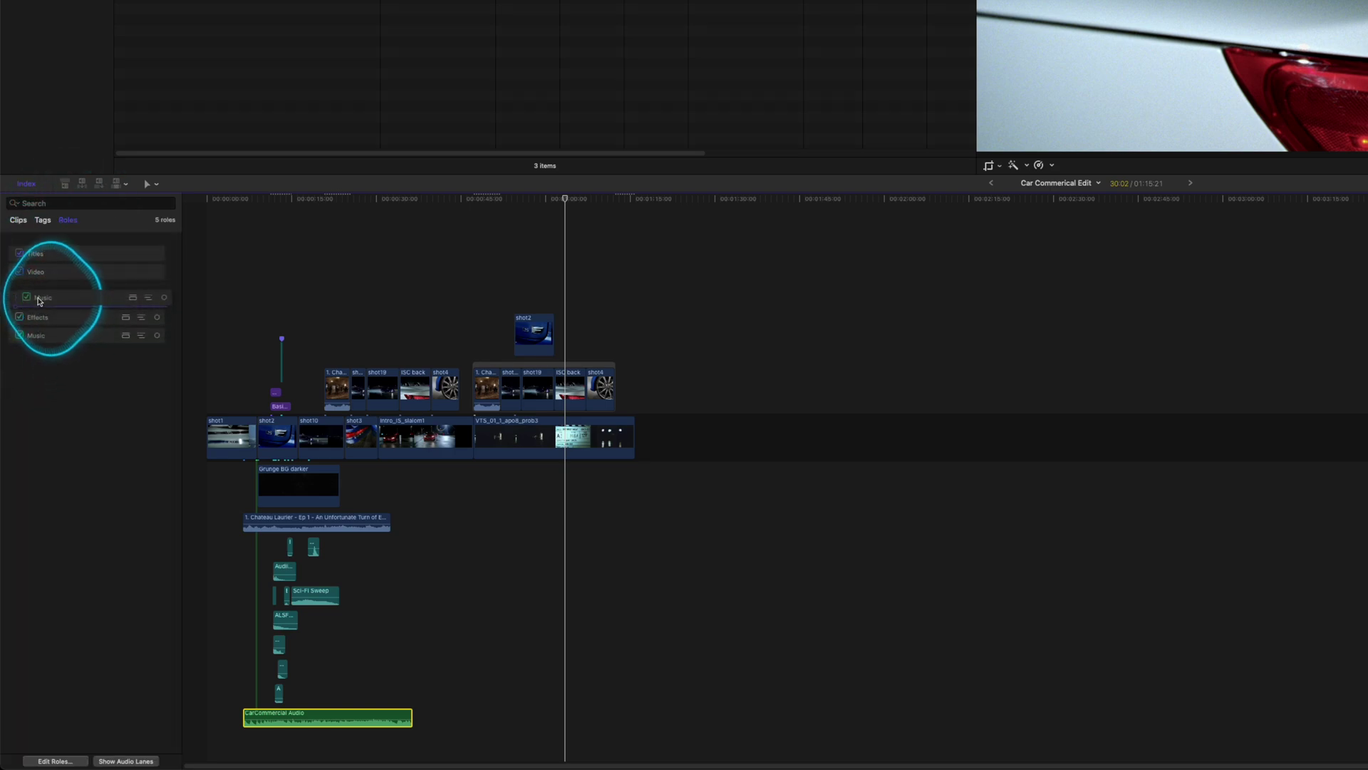
pyautogui.moveTo(39, 300); pyautogui.dragTo(47, 294)
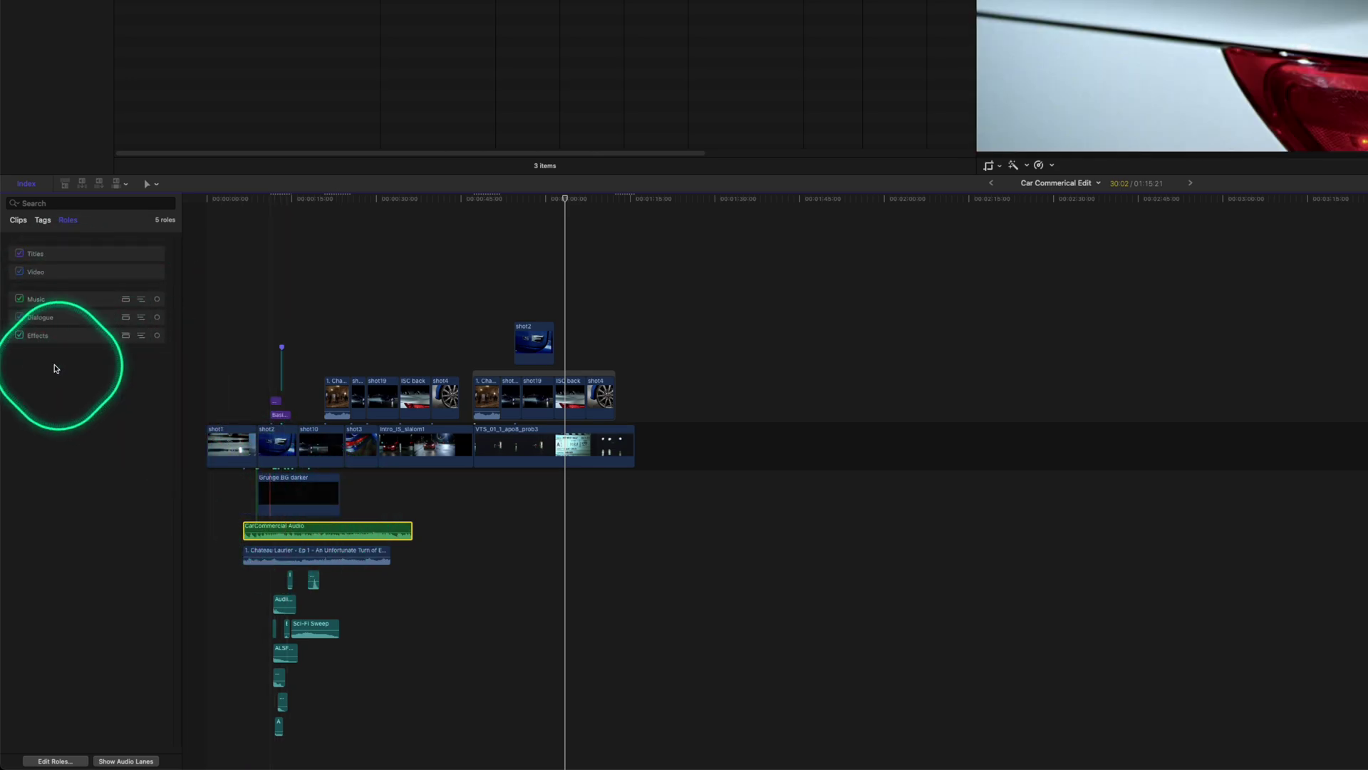
pyautogui.moveTo(39, 336); pyautogui.dragTo(46, 307)
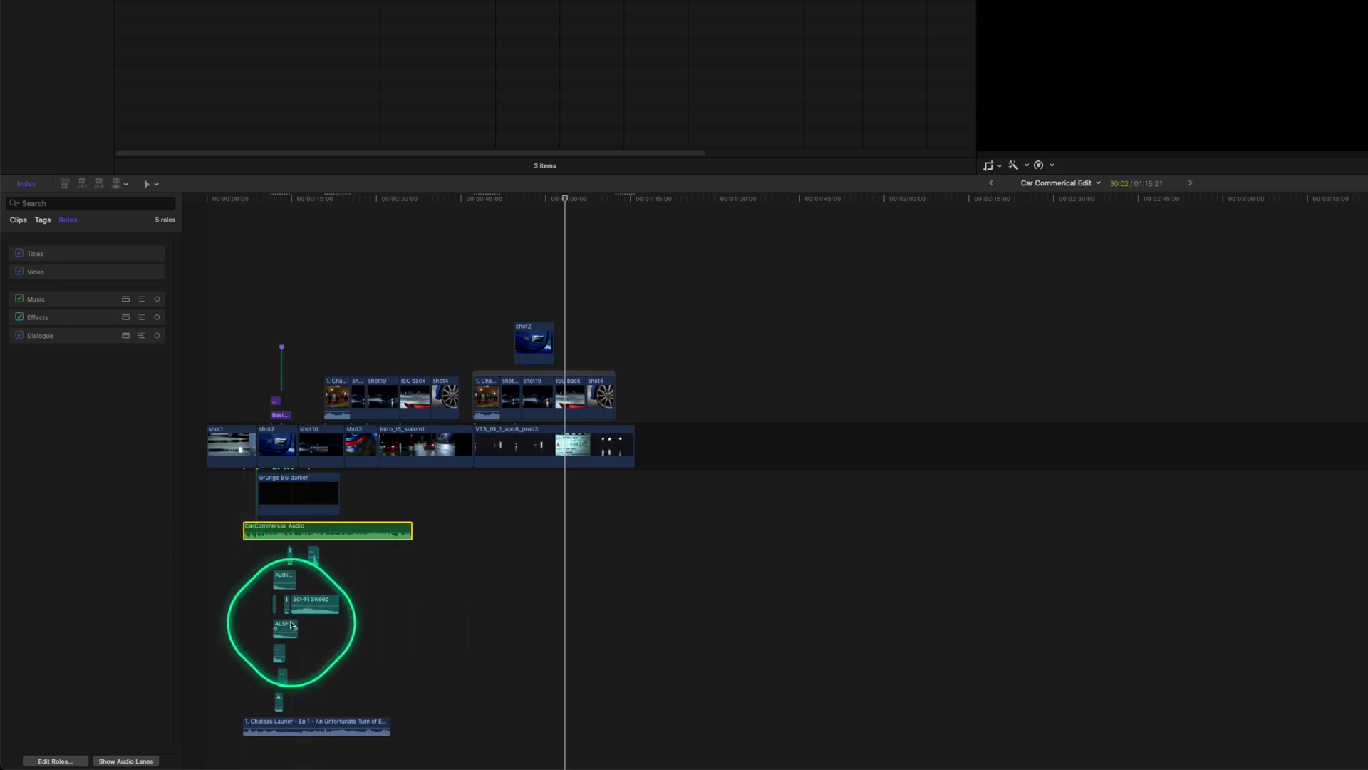
pyautogui.moveTo(49, 342); pyautogui.dragTo(50, 295)
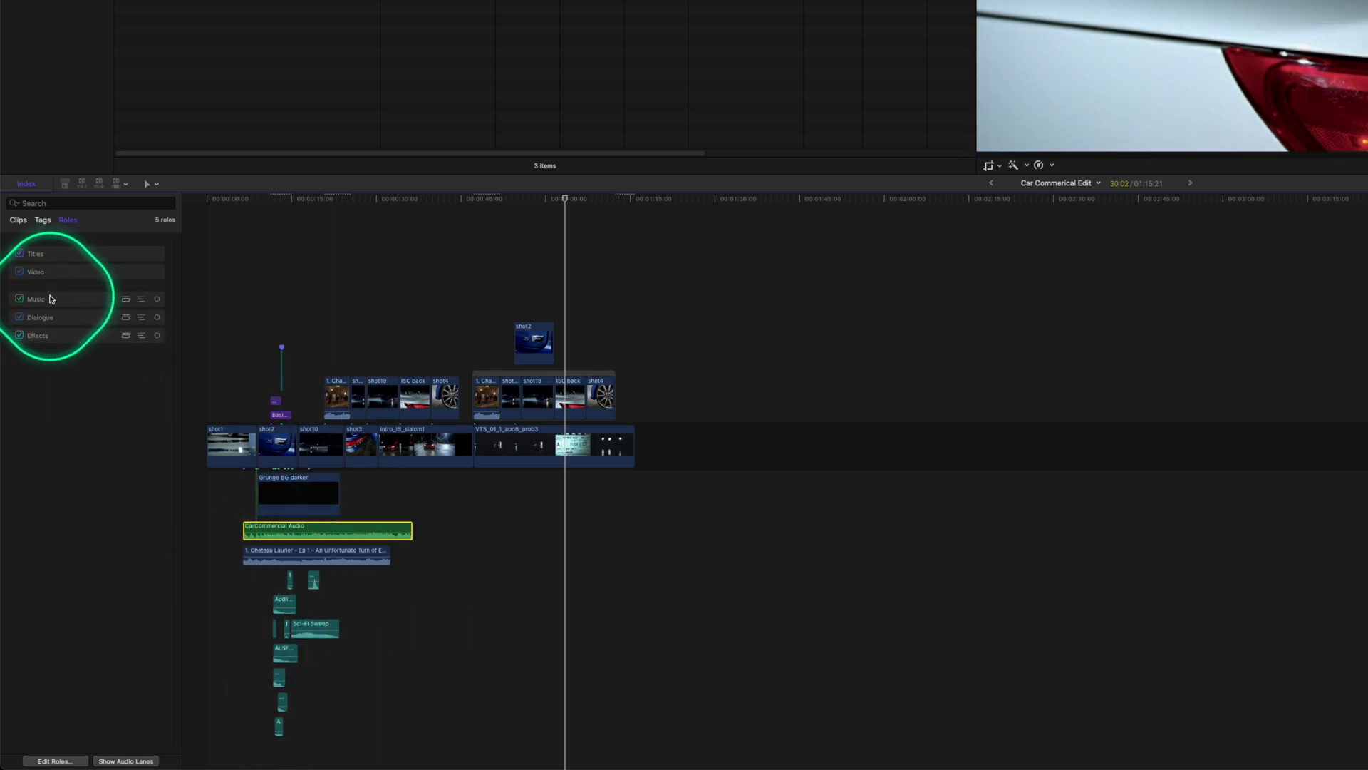
pyautogui.moveTo(56, 352); pyautogui.dragTo(55, 351)
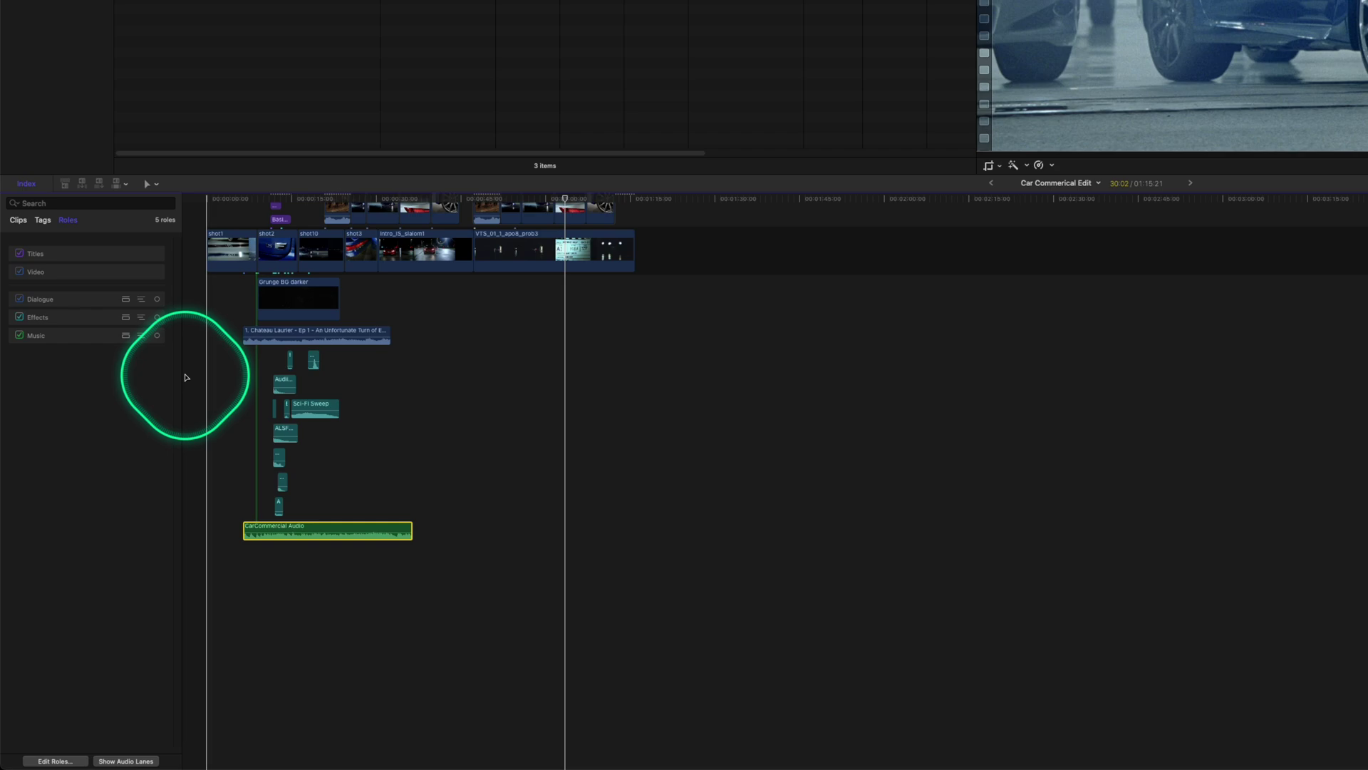
pyautogui.moveTo(348, 433); pyautogui.dragTo(316, 345)
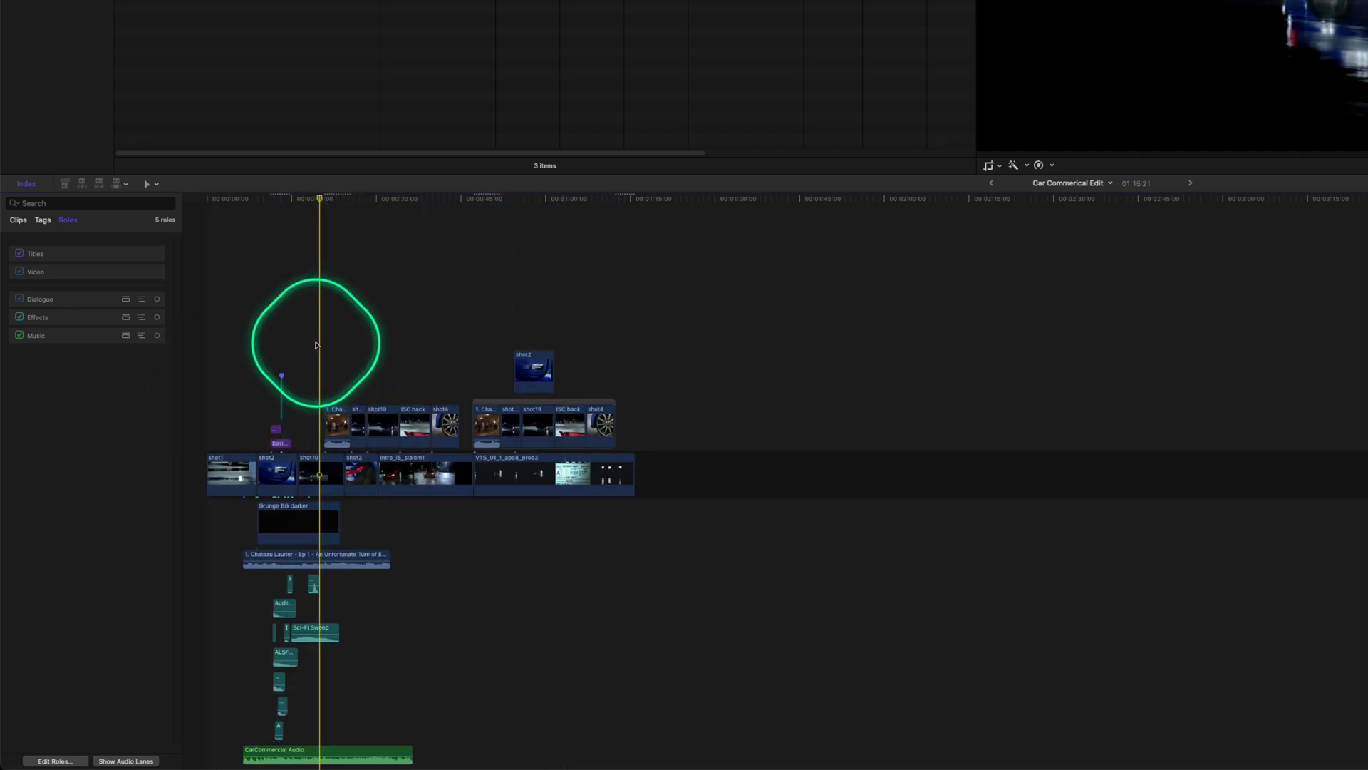
# Step: Assign the Effects role to the audio of both Chateau Laurier connected clips
pyautogui.click(335, 419)
pyautogui.press('super+equal')
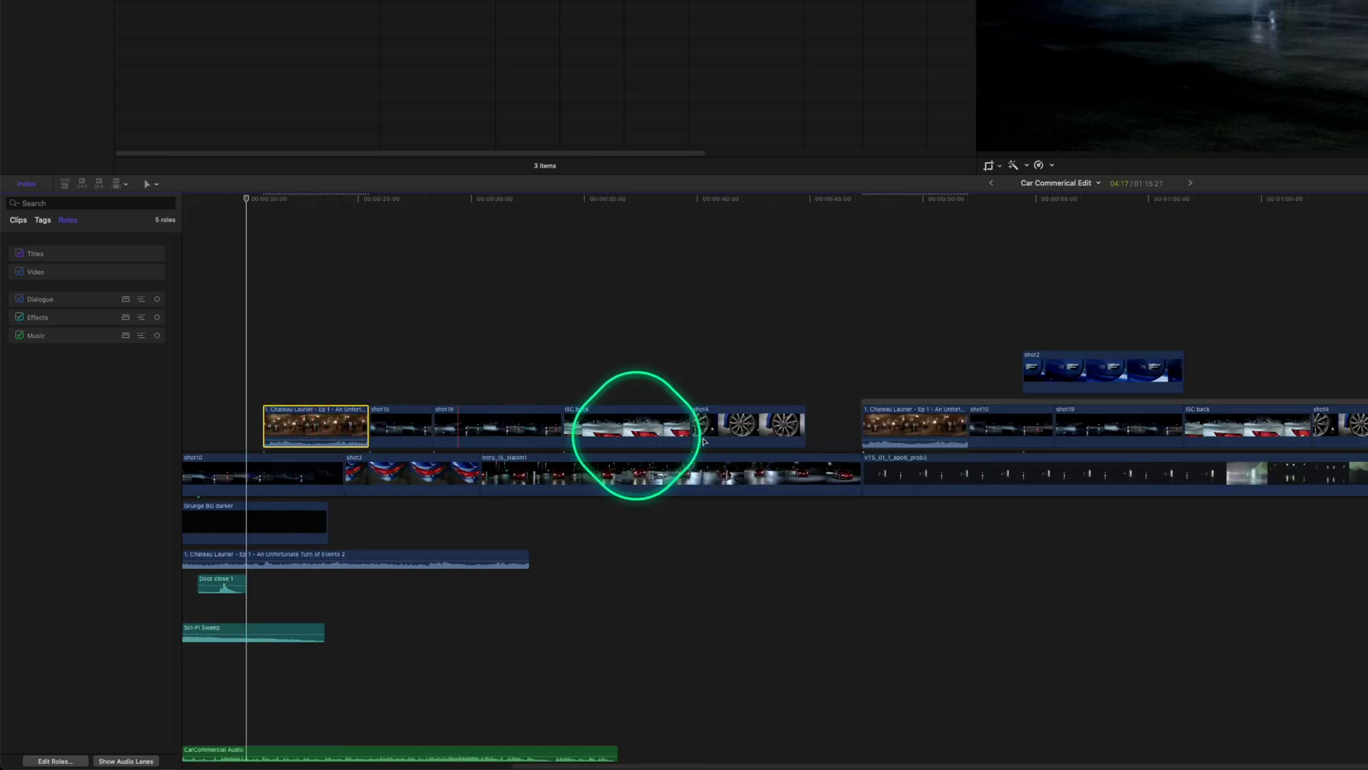
pyautogui.keyDown('super'); pyautogui.click(920, 420); pyautogui.keyUp('super')
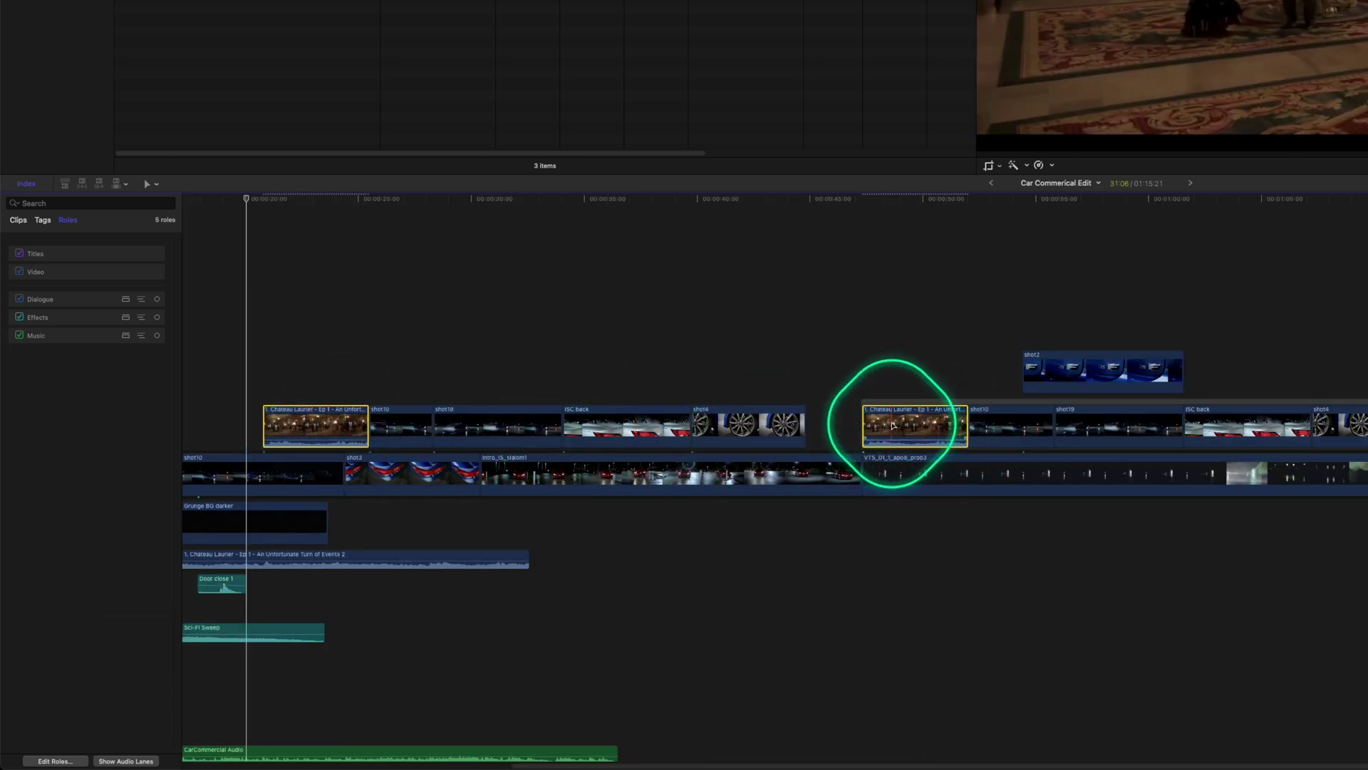
pyautogui.rightClick(903, 422)
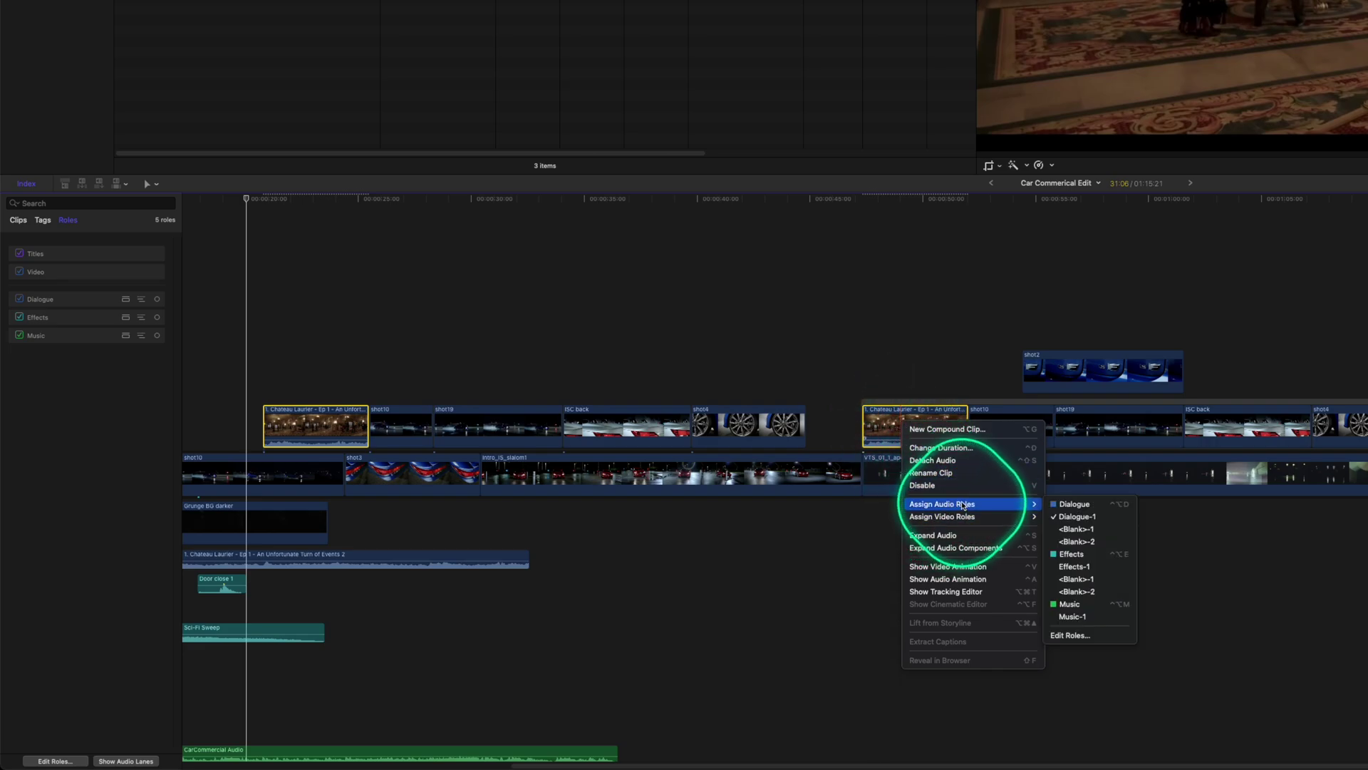
pyautogui.click(1084, 557)
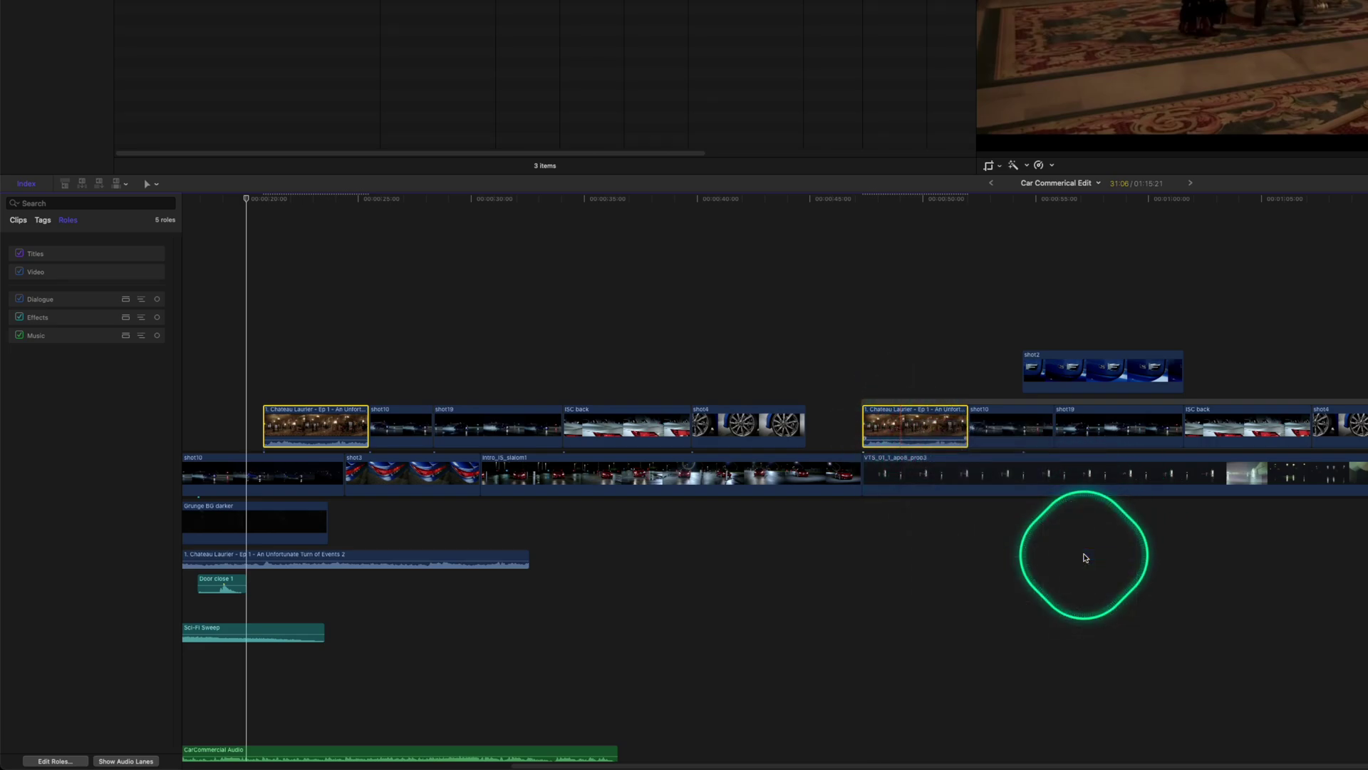
pyautogui.click(562, 278)
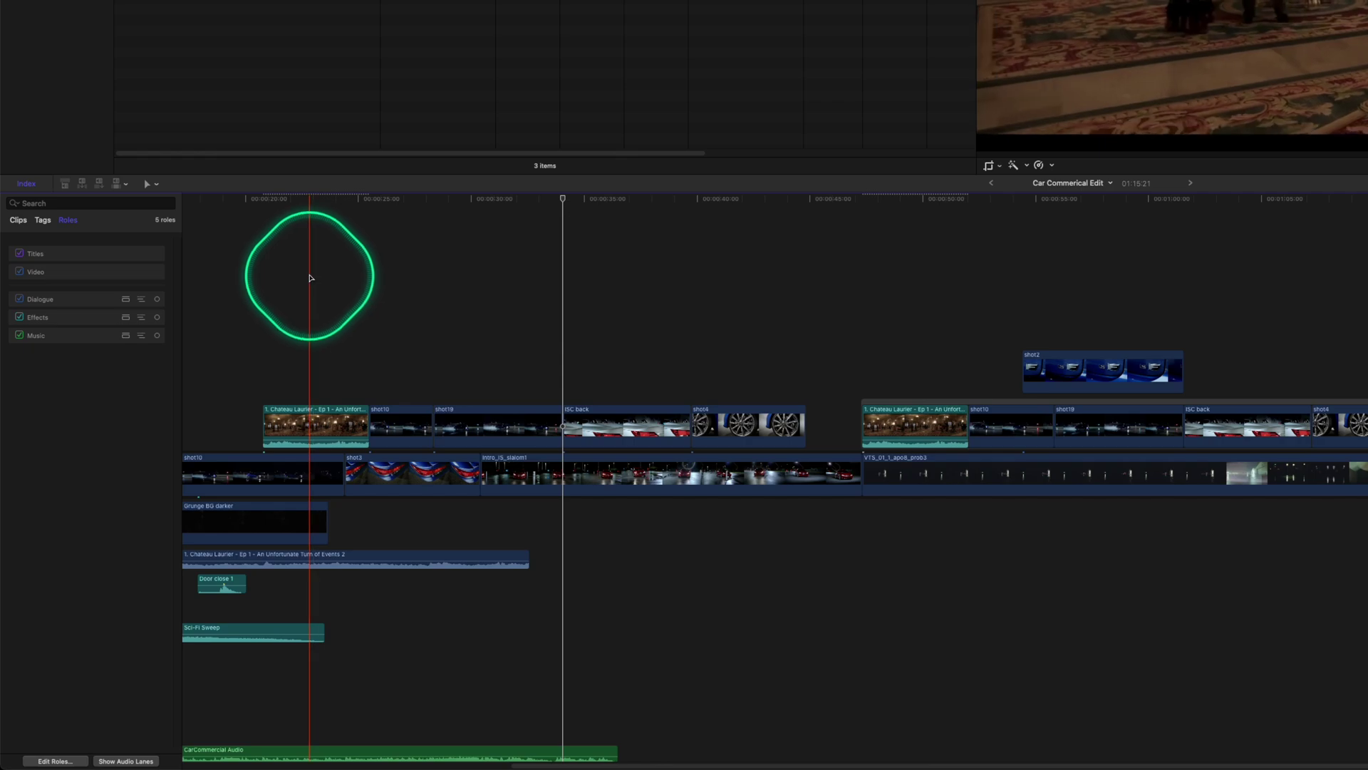
# Step: Switch off the Dialogue and Music roles and play the edit with only effects audible
pyautogui.press('super+minus')
pyautogui.press('super+minus')
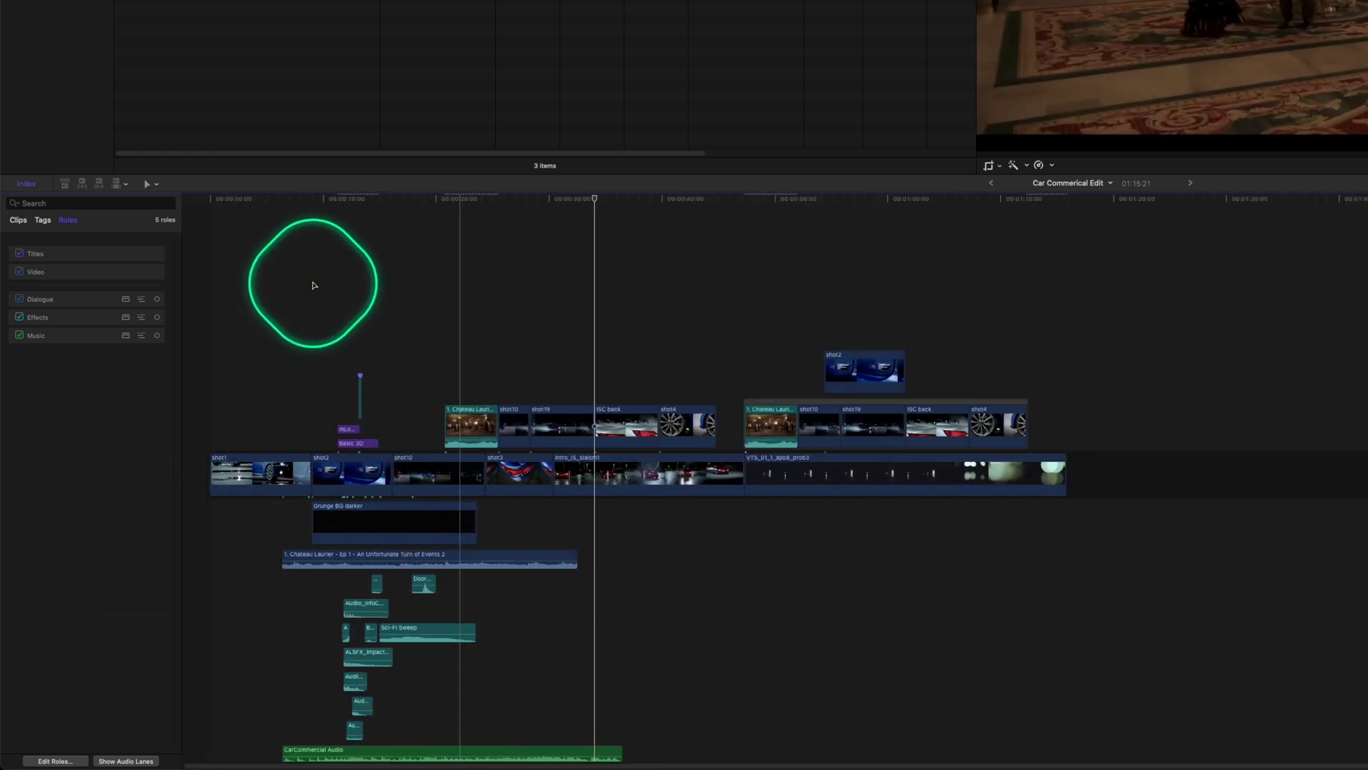
pyautogui.scroll(-2, 434, 364)
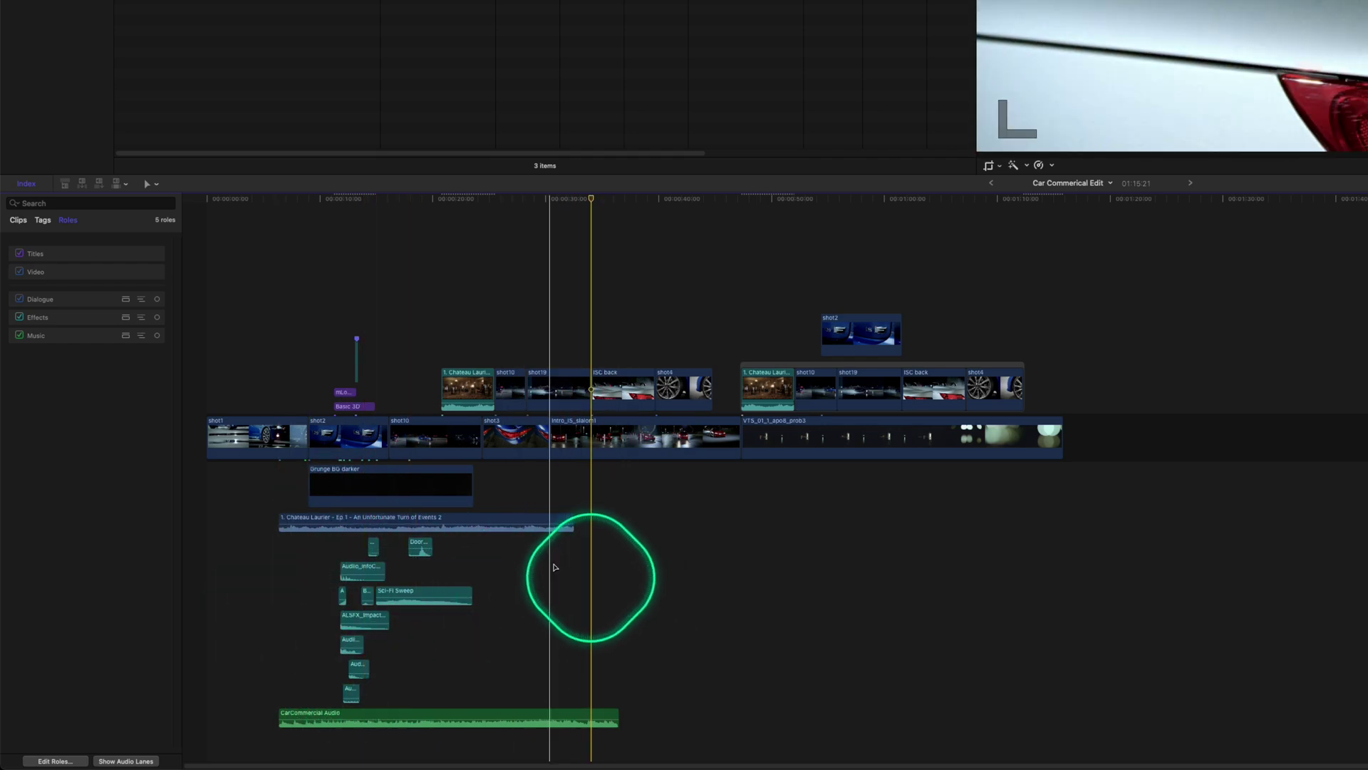
pyautogui.click(262, 546)
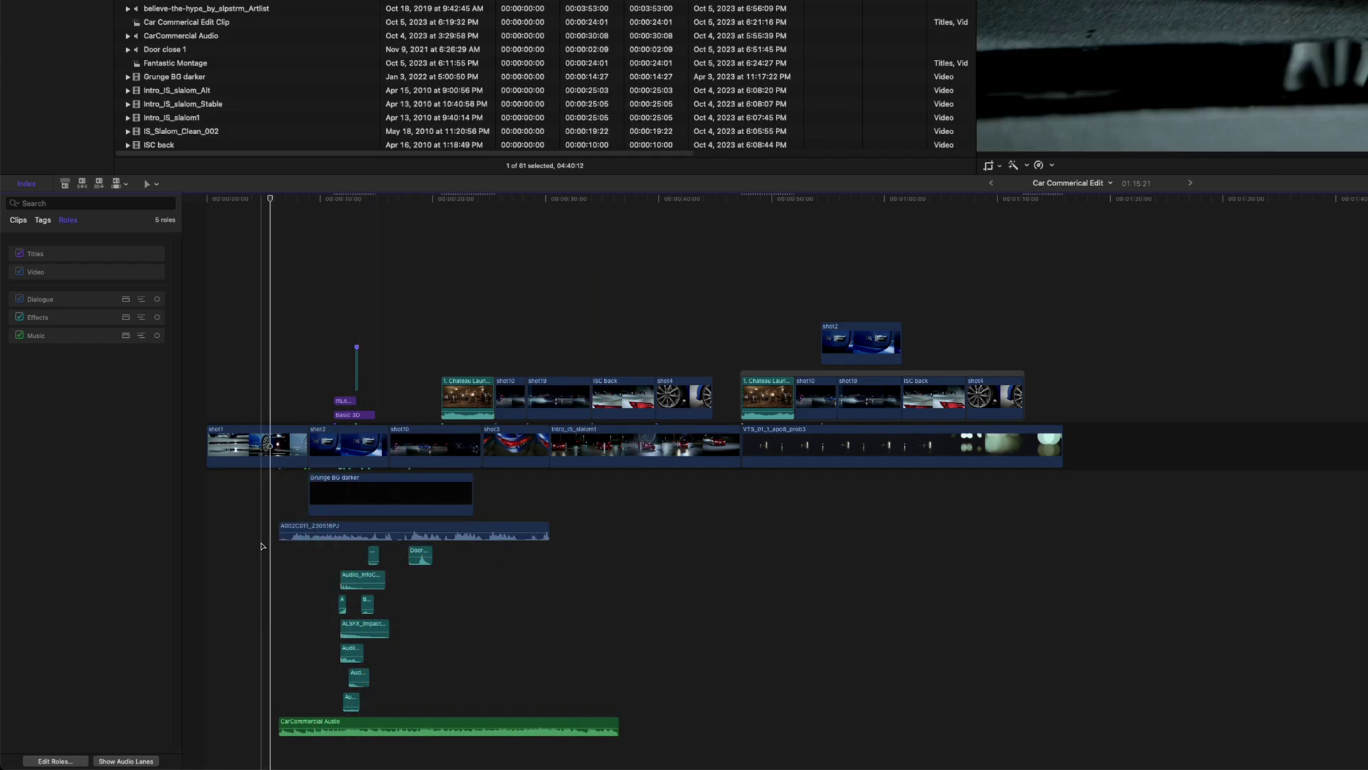
pyautogui.click(20, 299)
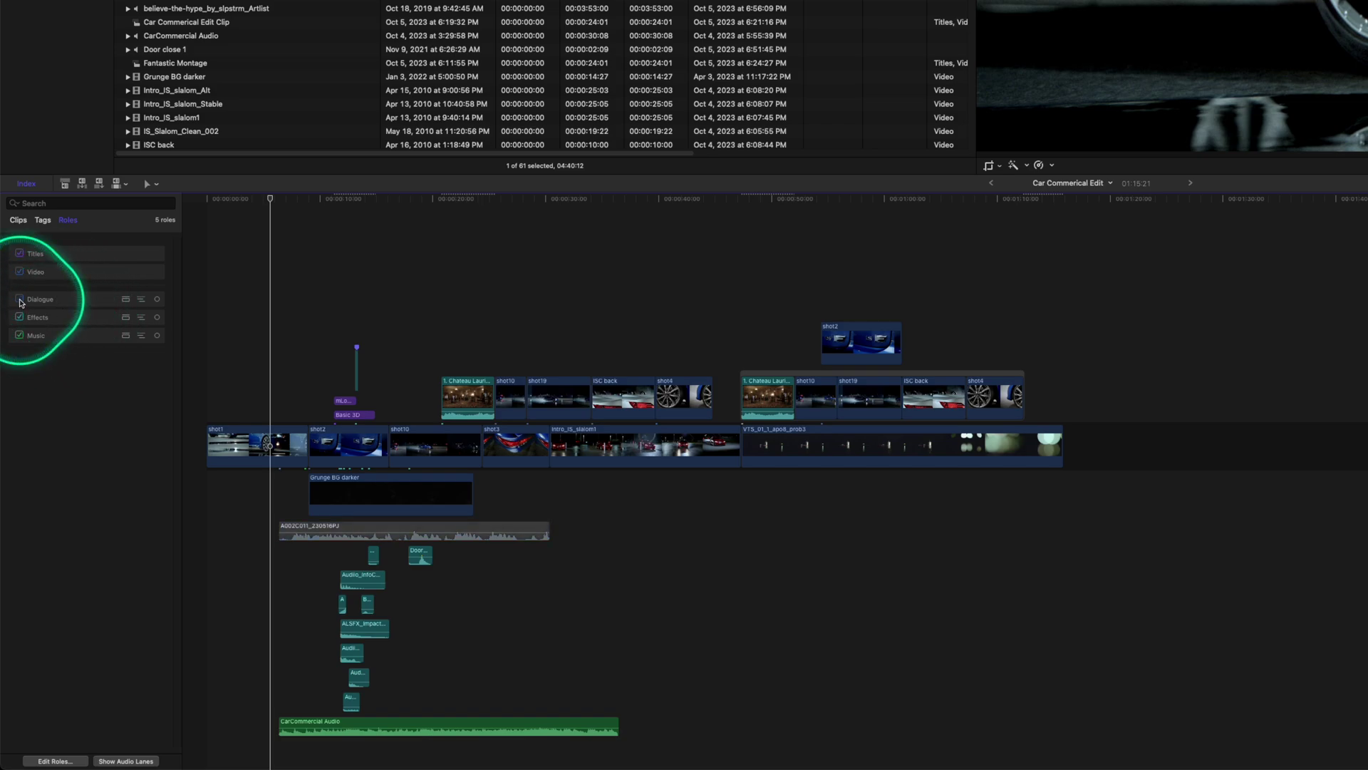
pyautogui.click(19, 335)
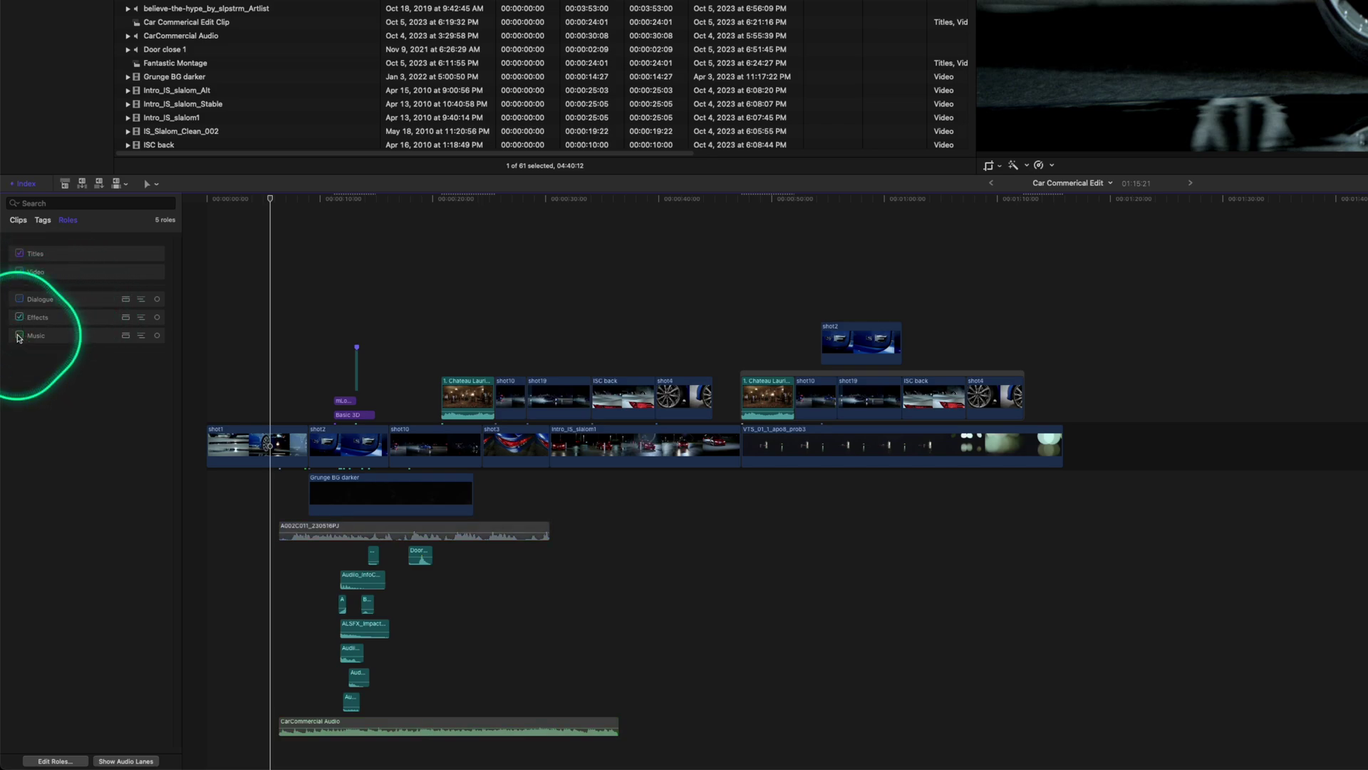
pyautogui.press('space')
# Step: Switch the Dialogue role back on and show the dialogue audio in its own lane
pyautogui.click(308, 346)
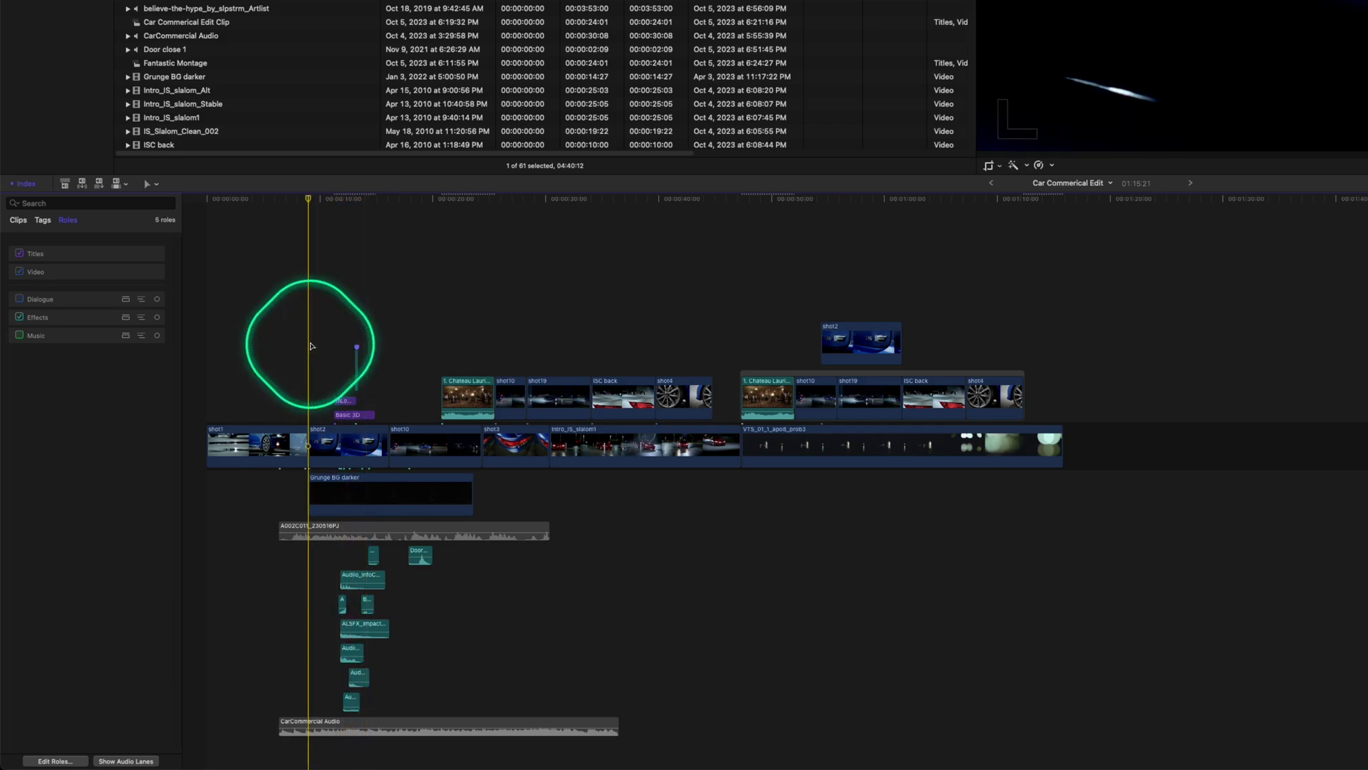
pyautogui.click(19, 300)
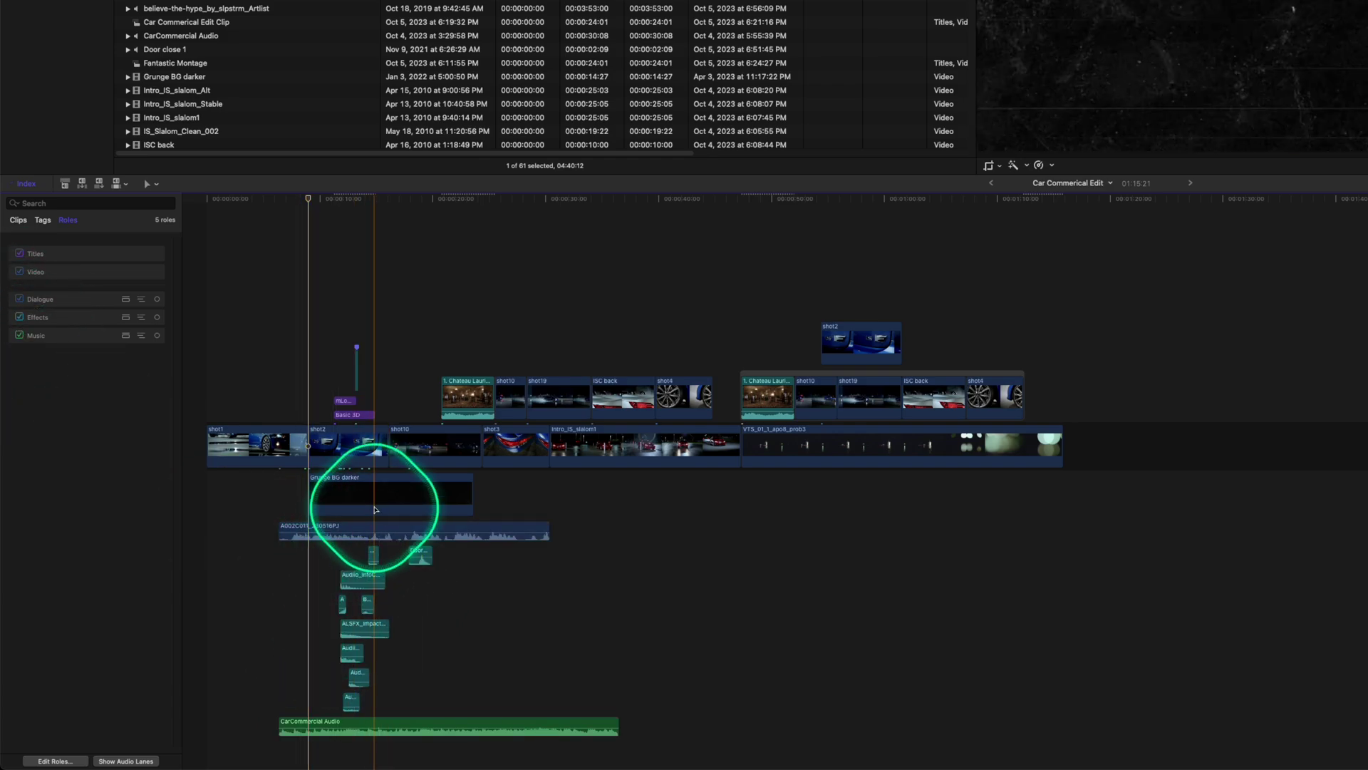
pyautogui.click(288, 325)
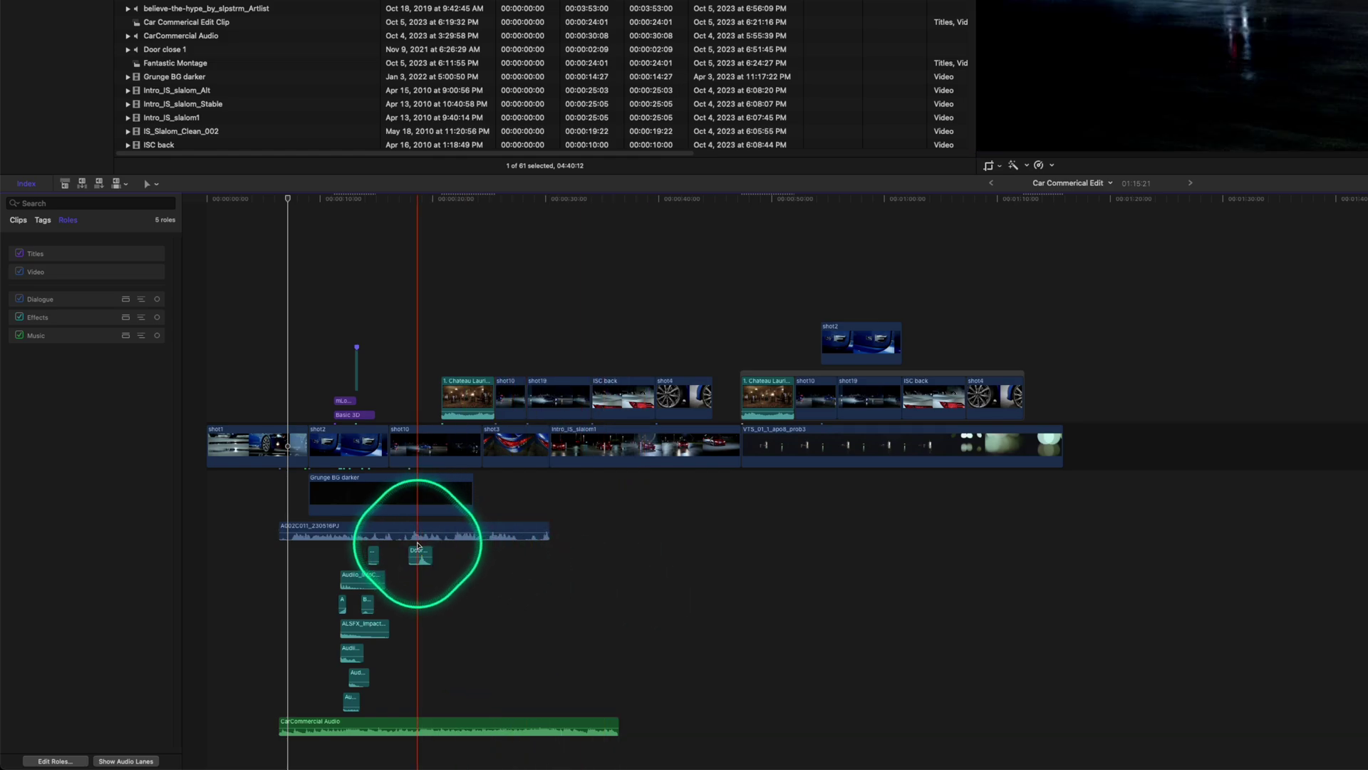
pyautogui.click(126, 302)
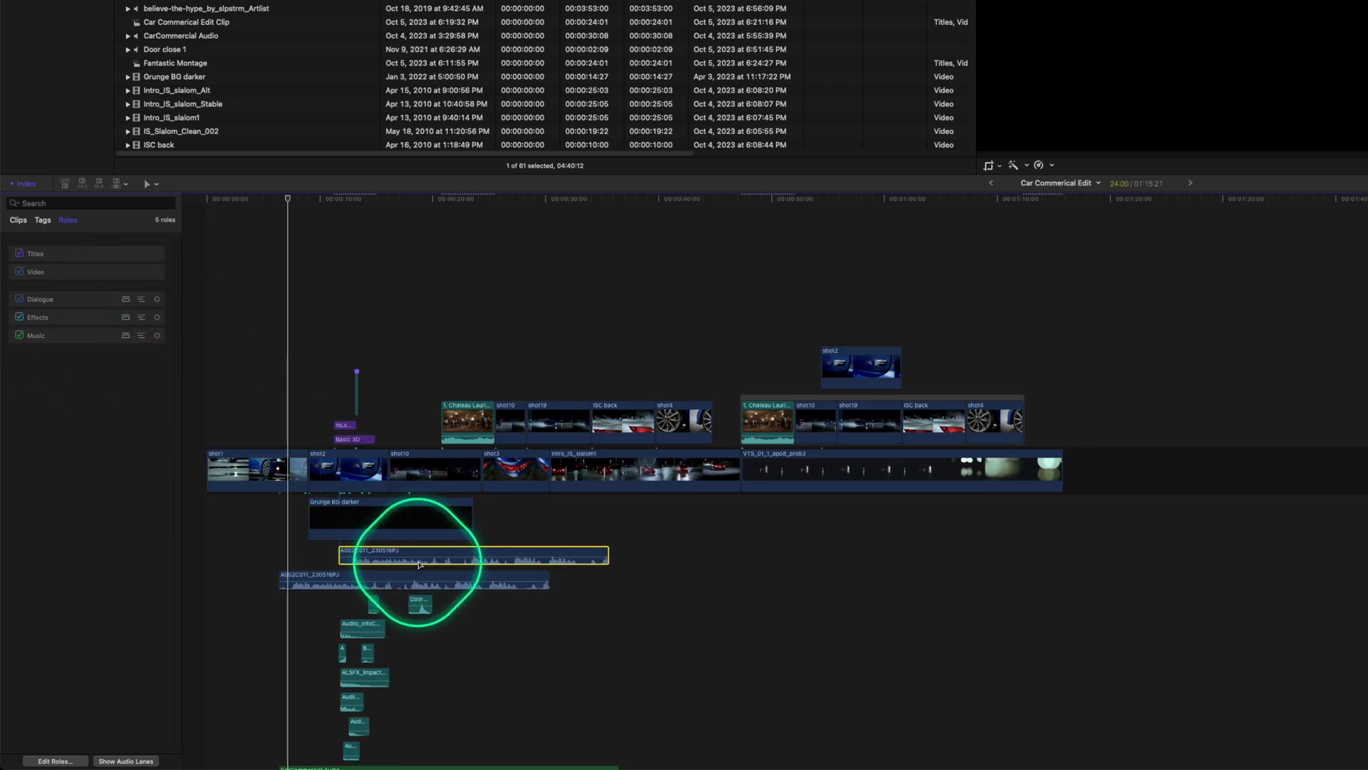
# Step: Assign the second A002C011 audio clip a new dialogue subrole
pyautogui.rightClick(415, 563)
pyautogui.moveTo(465, 602)
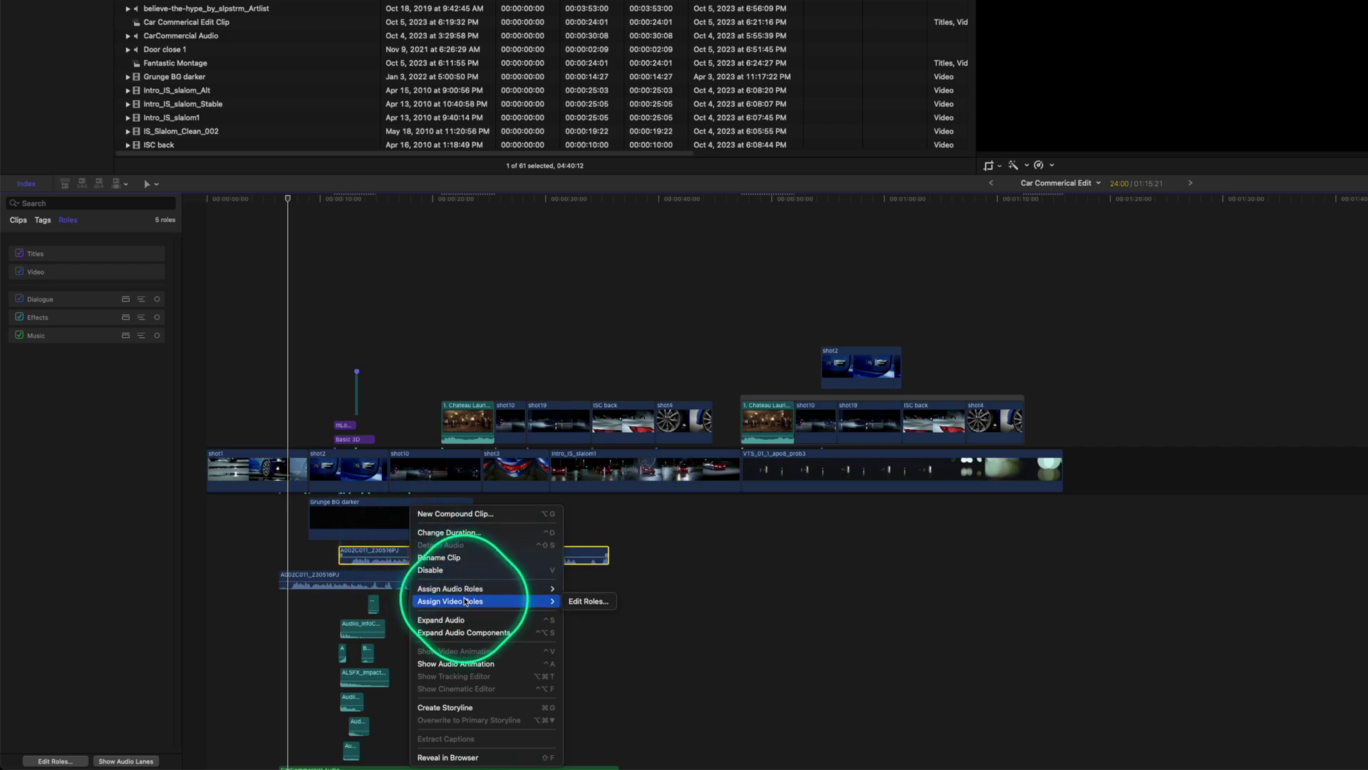
pyautogui.click(607, 607)
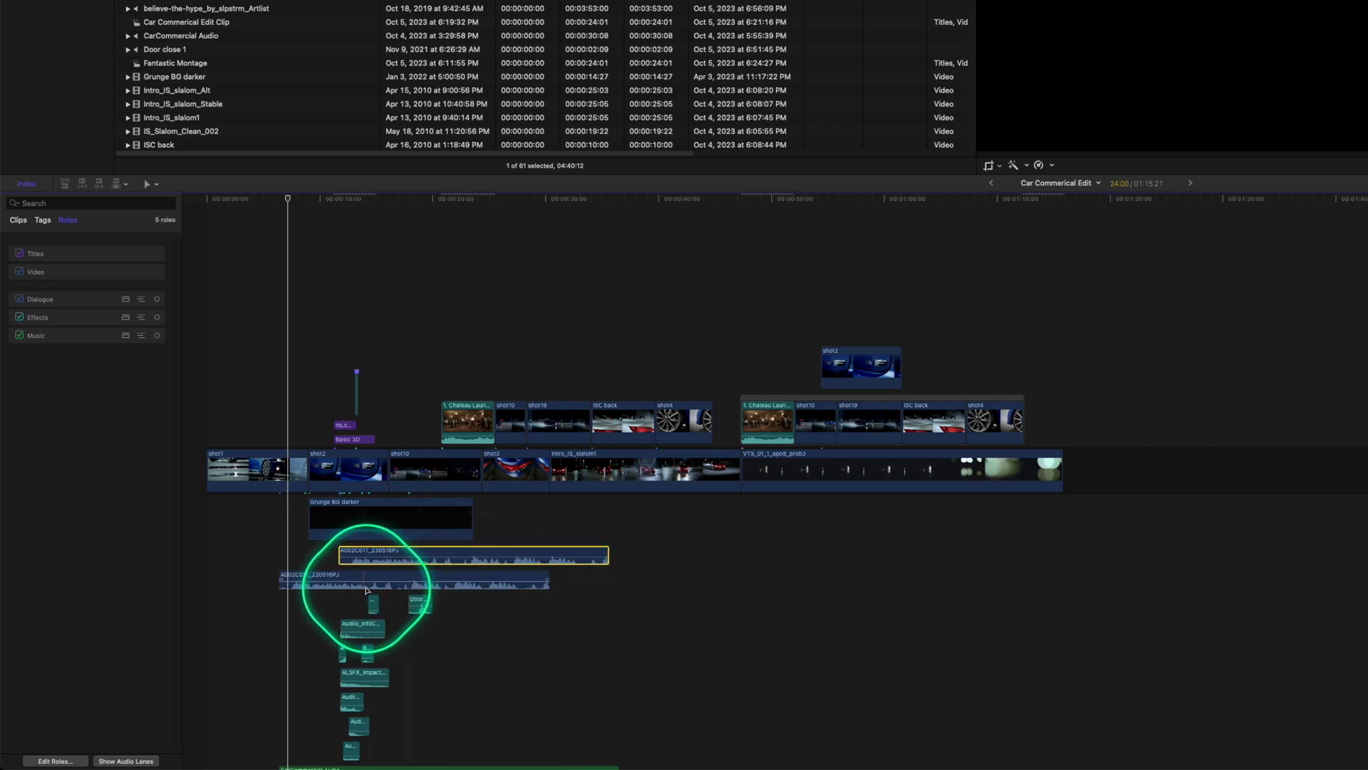
# Step: Expand Dialogue's subroles, toggle Dialogue-1 off and back on, then collapse them
pyautogui.click(141, 299)
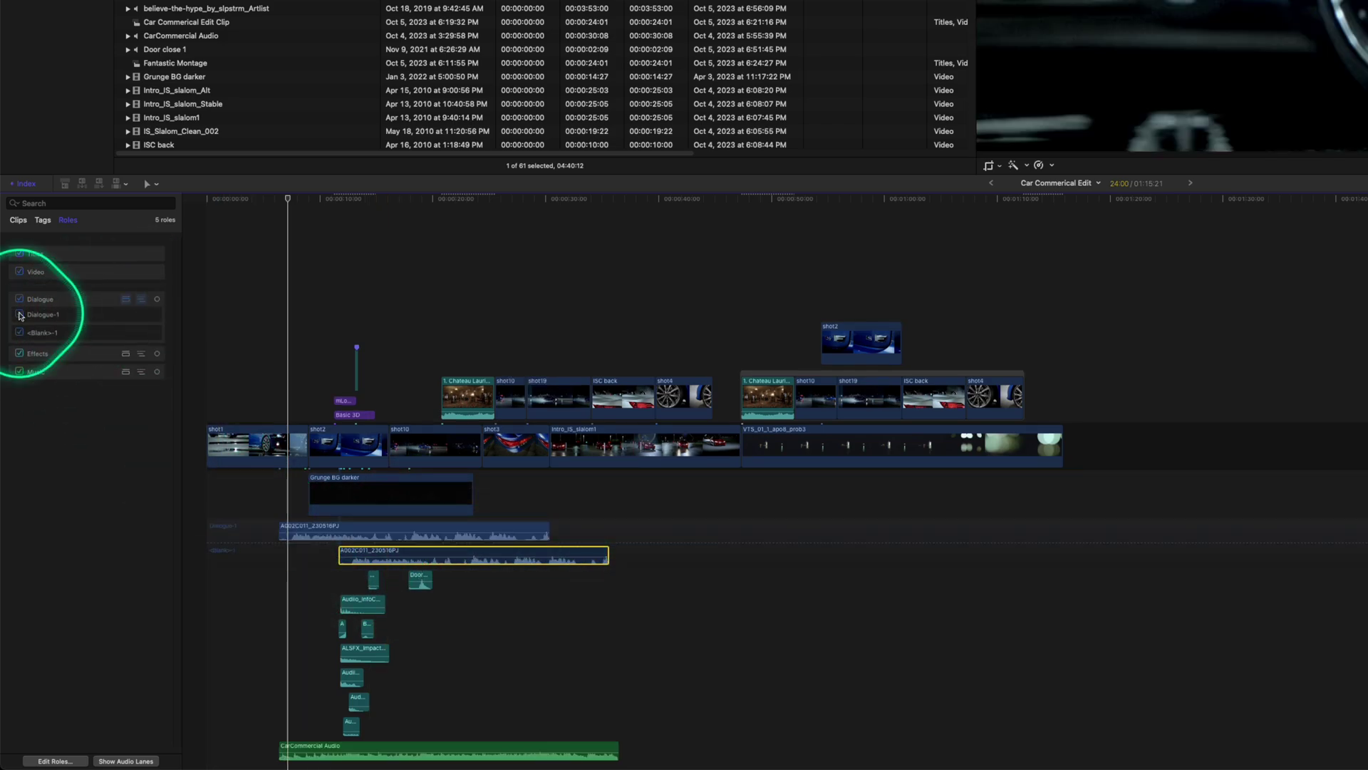
pyautogui.click(19, 311)
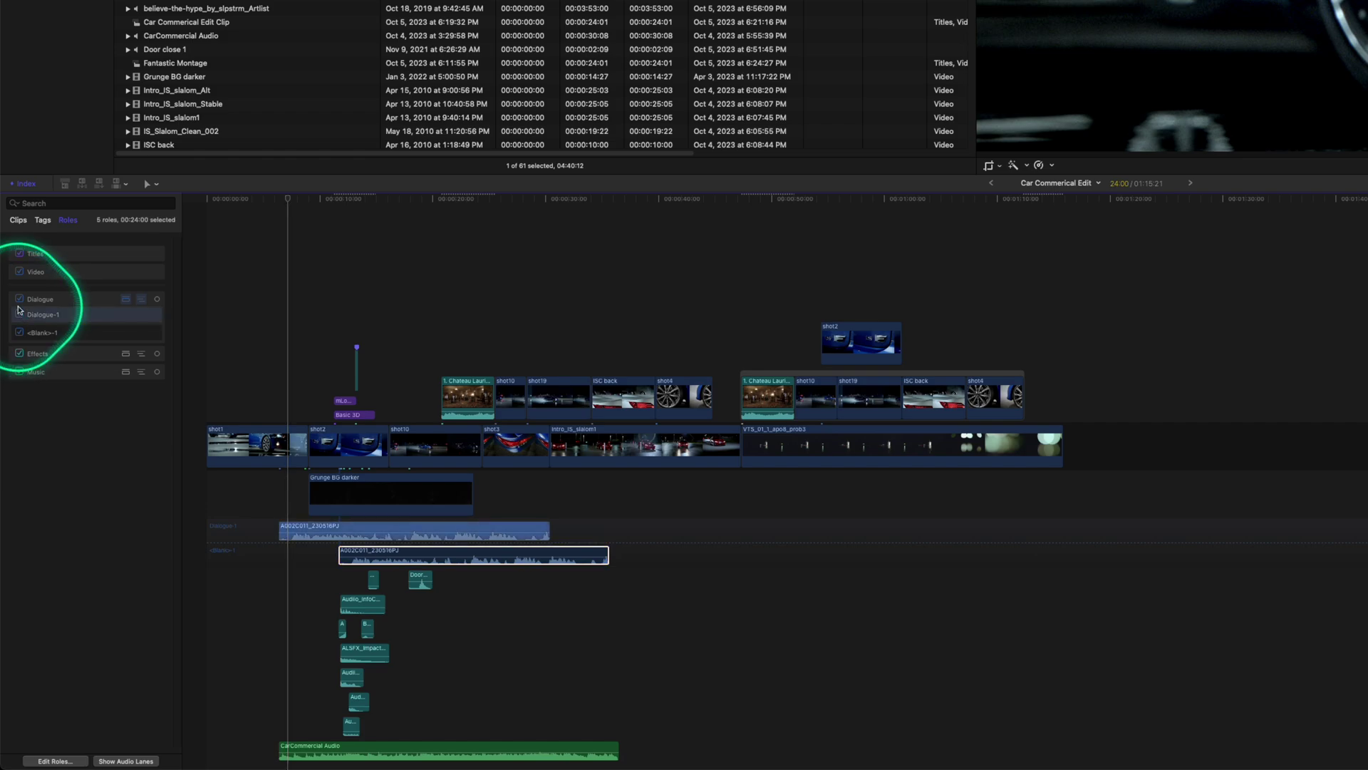
pyautogui.click(19, 315)
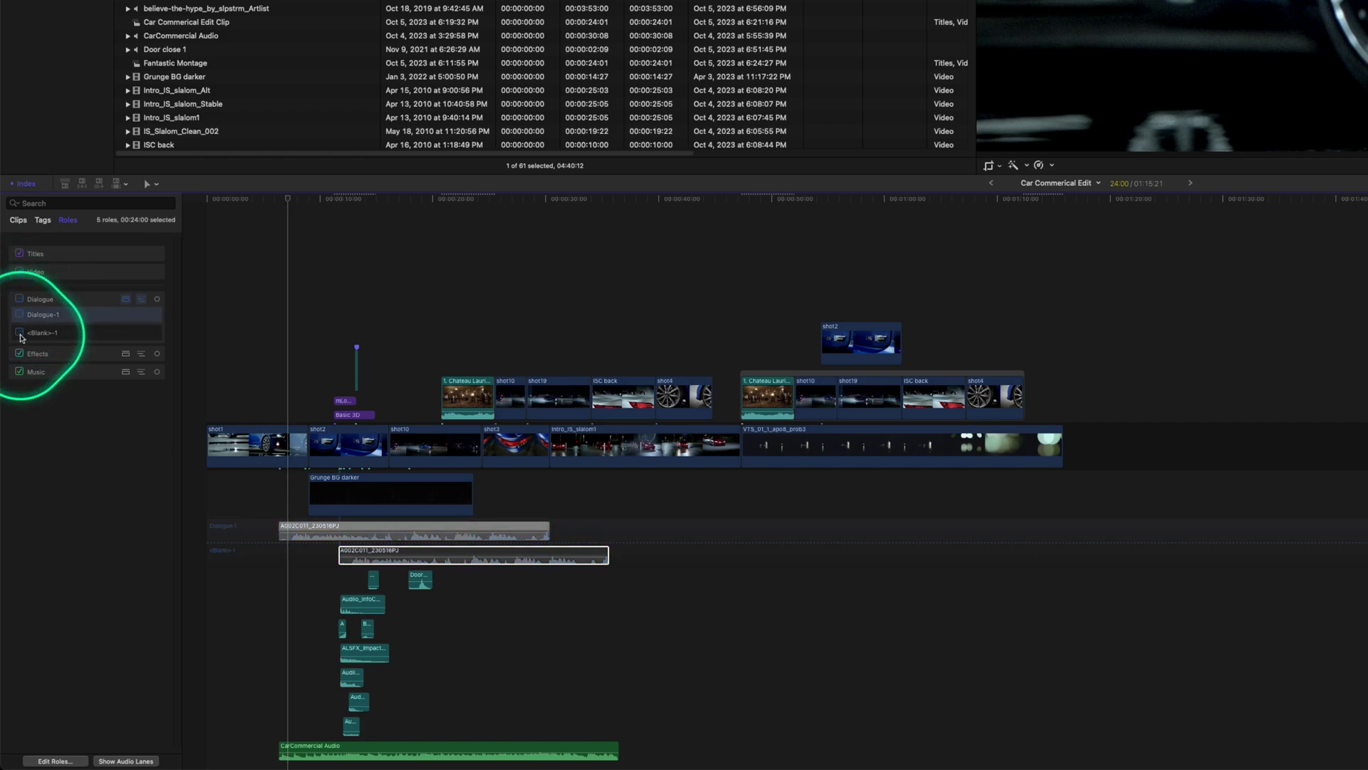
pyautogui.press('super+z')
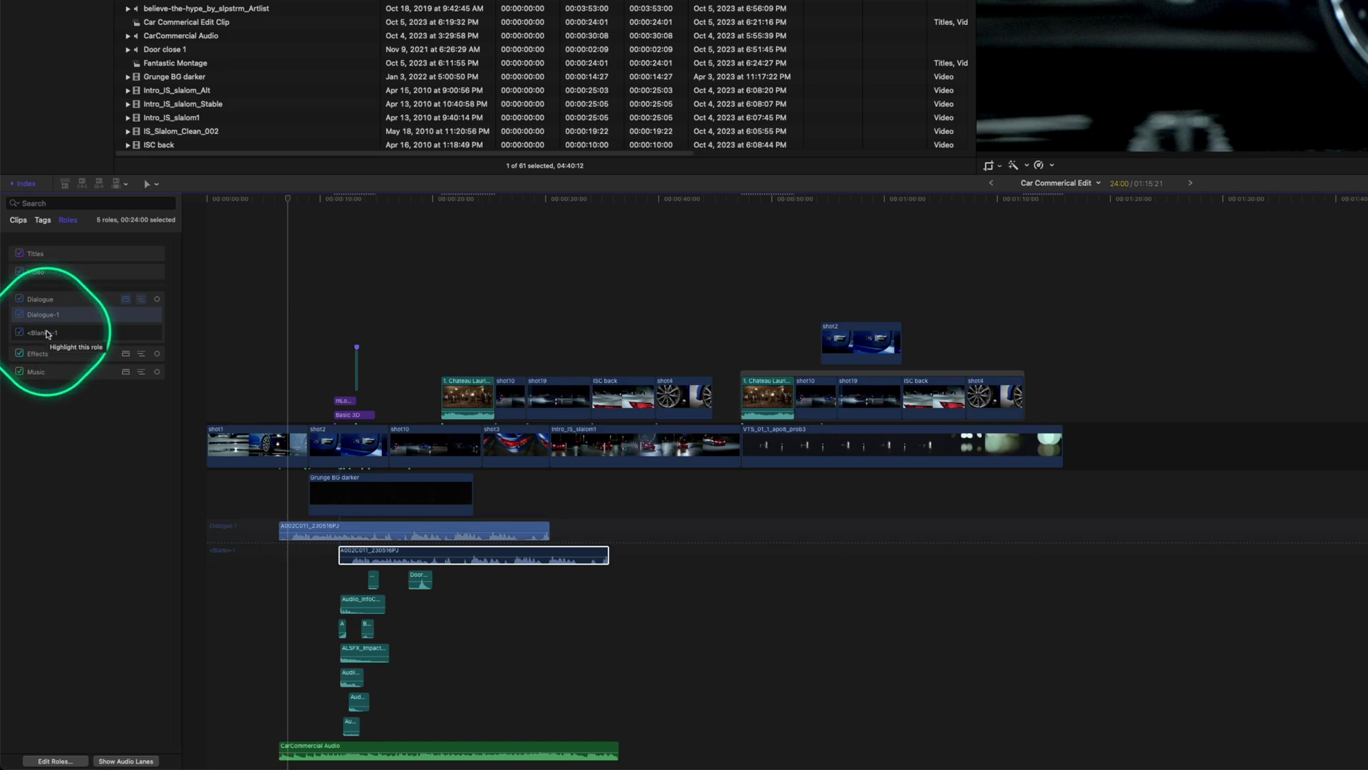
pyautogui.click(47, 300)
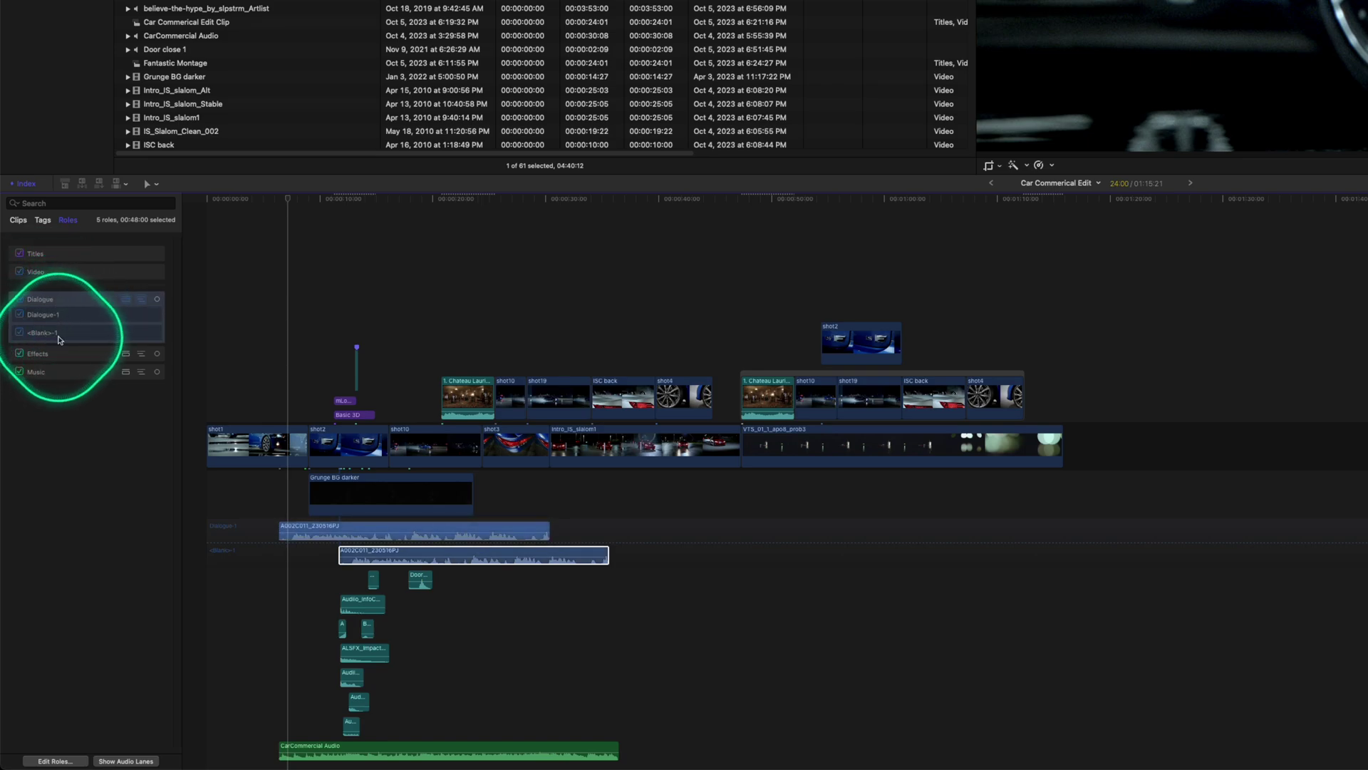
pyautogui.click(49, 318)
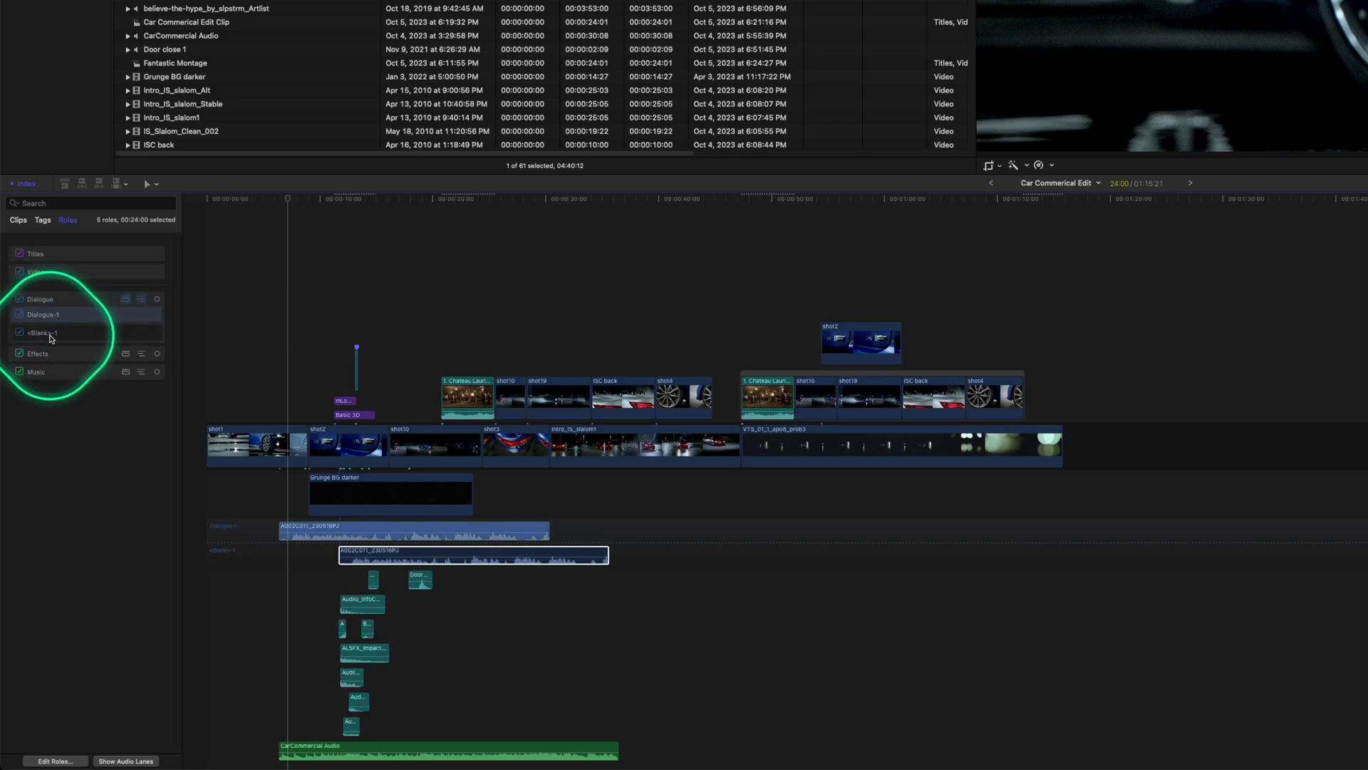
pyautogui.click(43, 356)
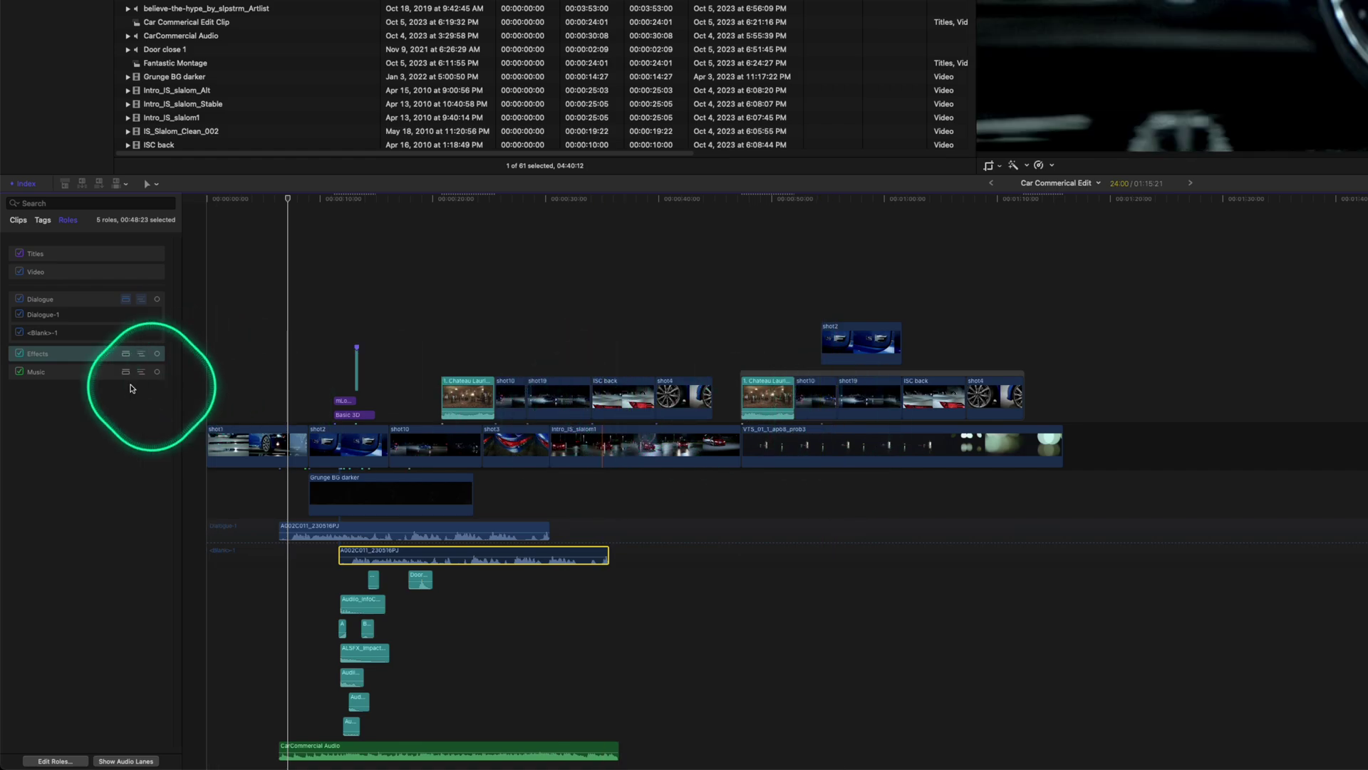
pyautogui.click(141, 300)
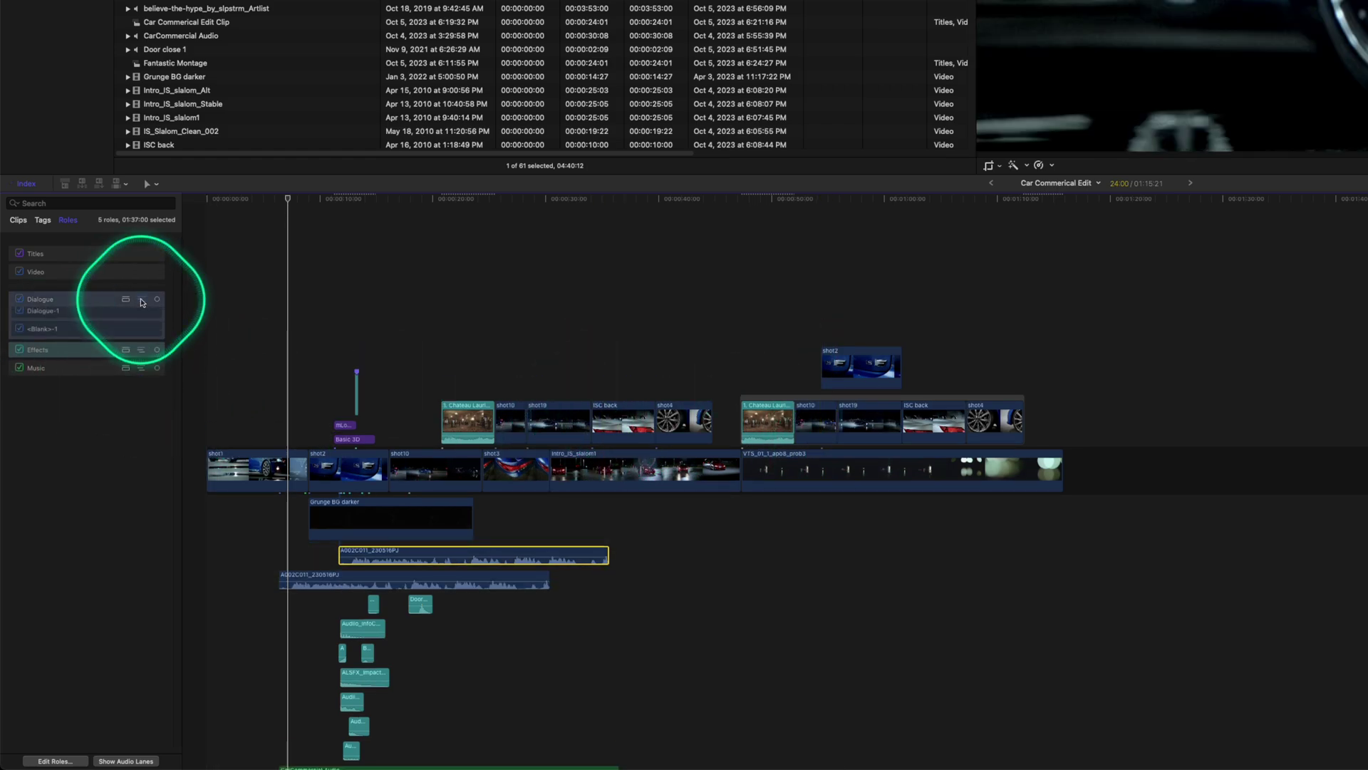
# Step: Copy CarCommercial Audio under VTS and the sound effect later, then show role lanes with Dialogue subroles expanded
pyautogui.click(125, 761)
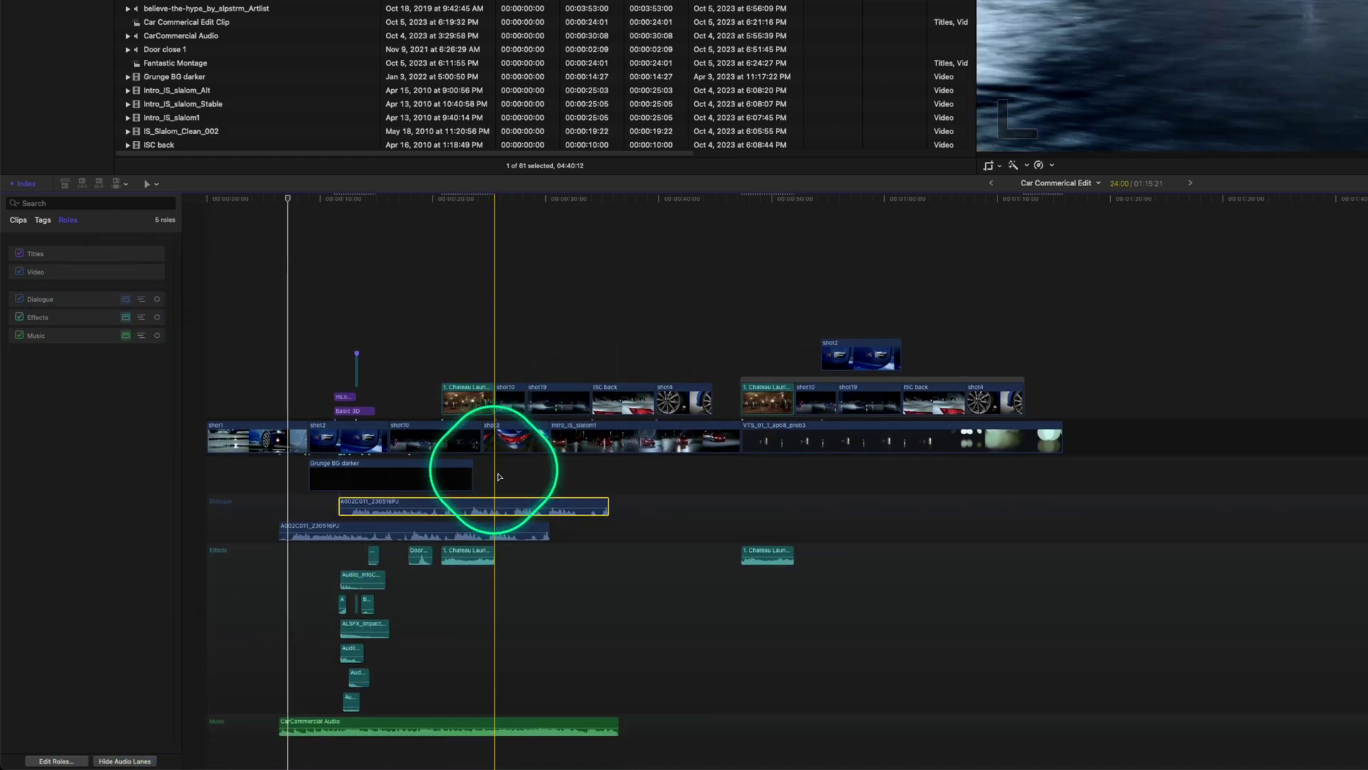
pyautogui.moveTo(570, 755); pyautogui.dragTo(824, 490)
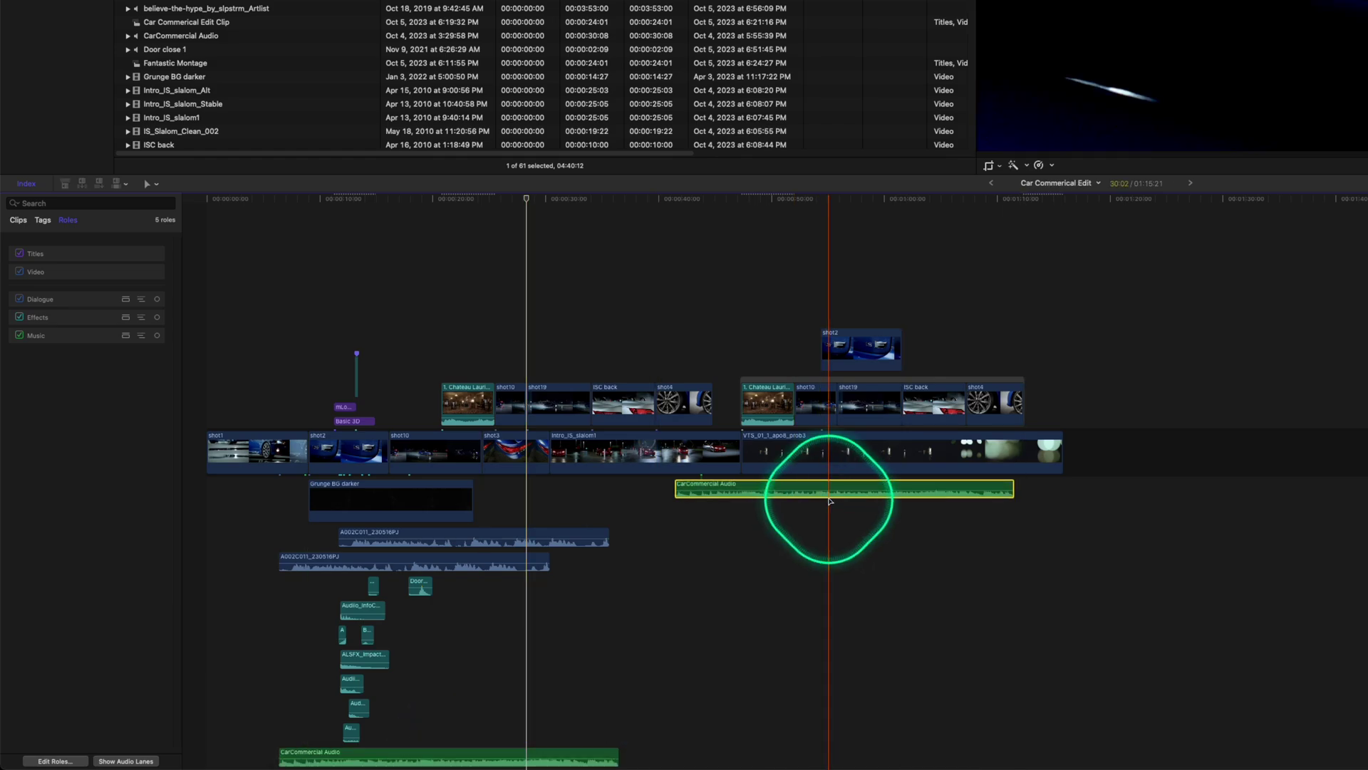
pyautogui.moveTo(364, 613); pyautogui.dragTo(759, 575)
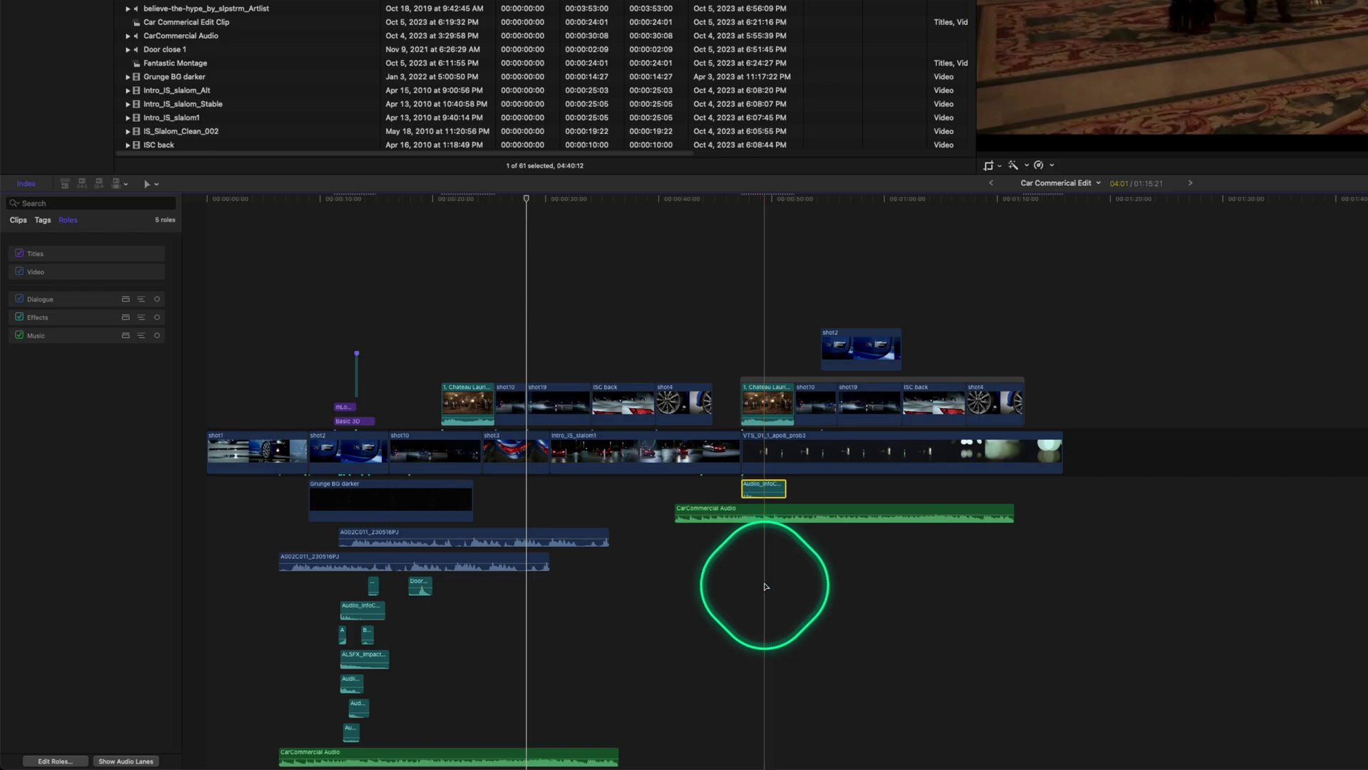
pyautogui.click(118, 761)
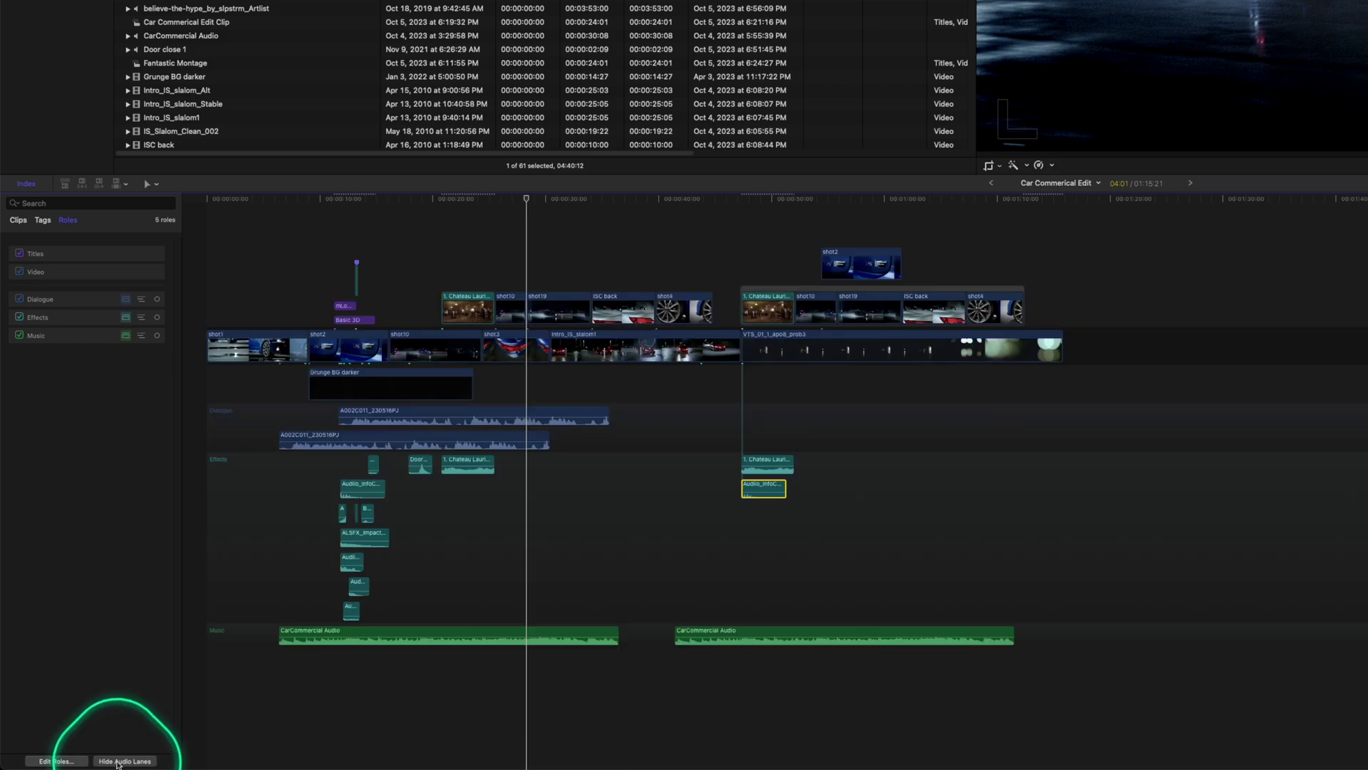
pyautogui.click(141, 300)
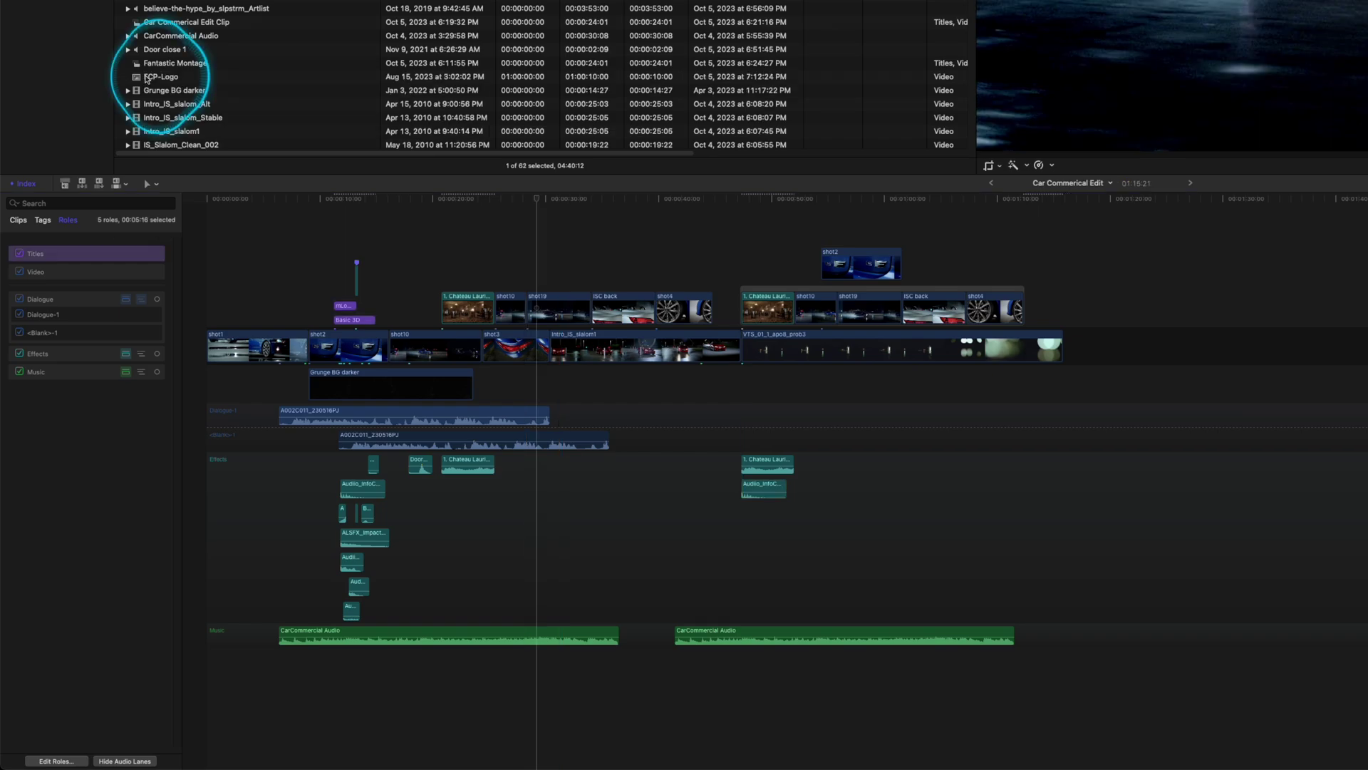
# Step: Connect FCP-Logo above shot10 and create a new Graphics video role in the role editor
pyautogui.moveTo(142, 77); pyautogui.dragTo(528, 248)
pyautogui.click(536, 200)
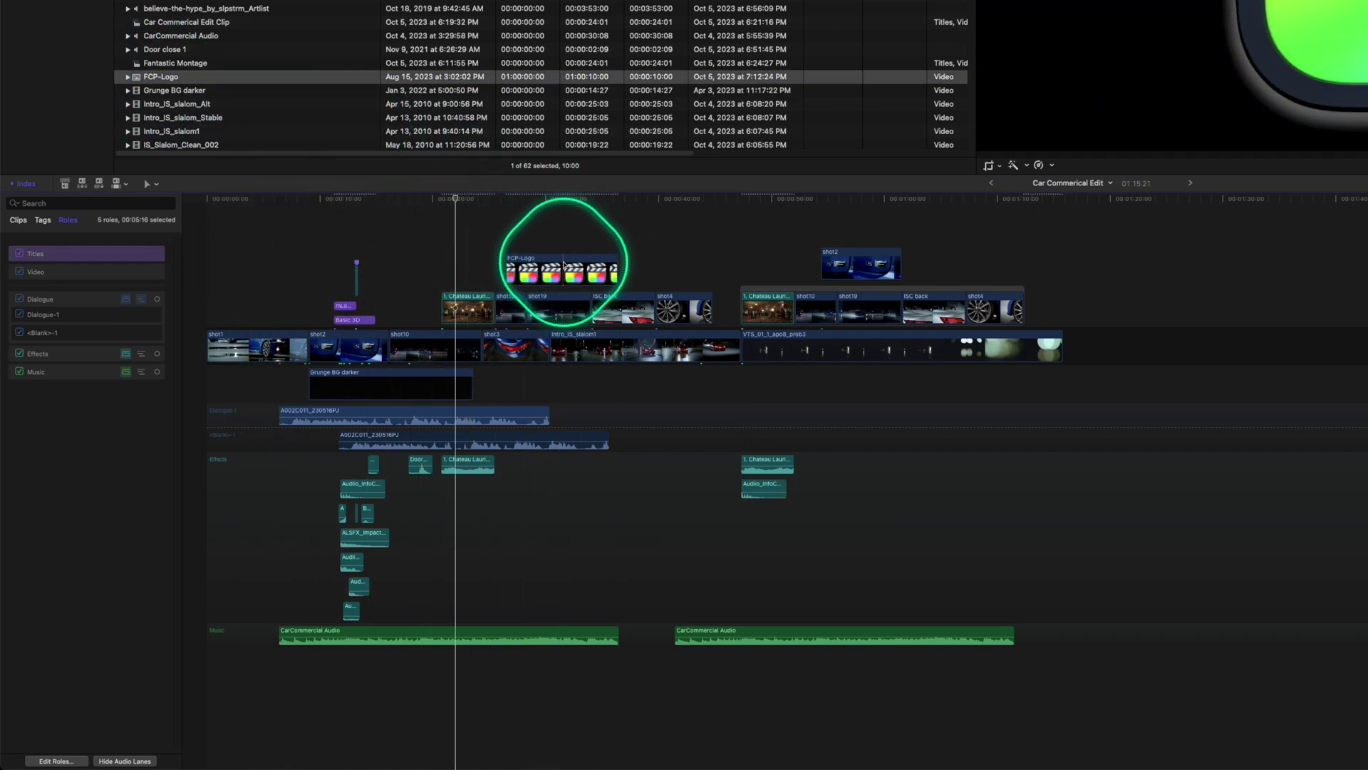
pyautogui.rightClick(555, 277)
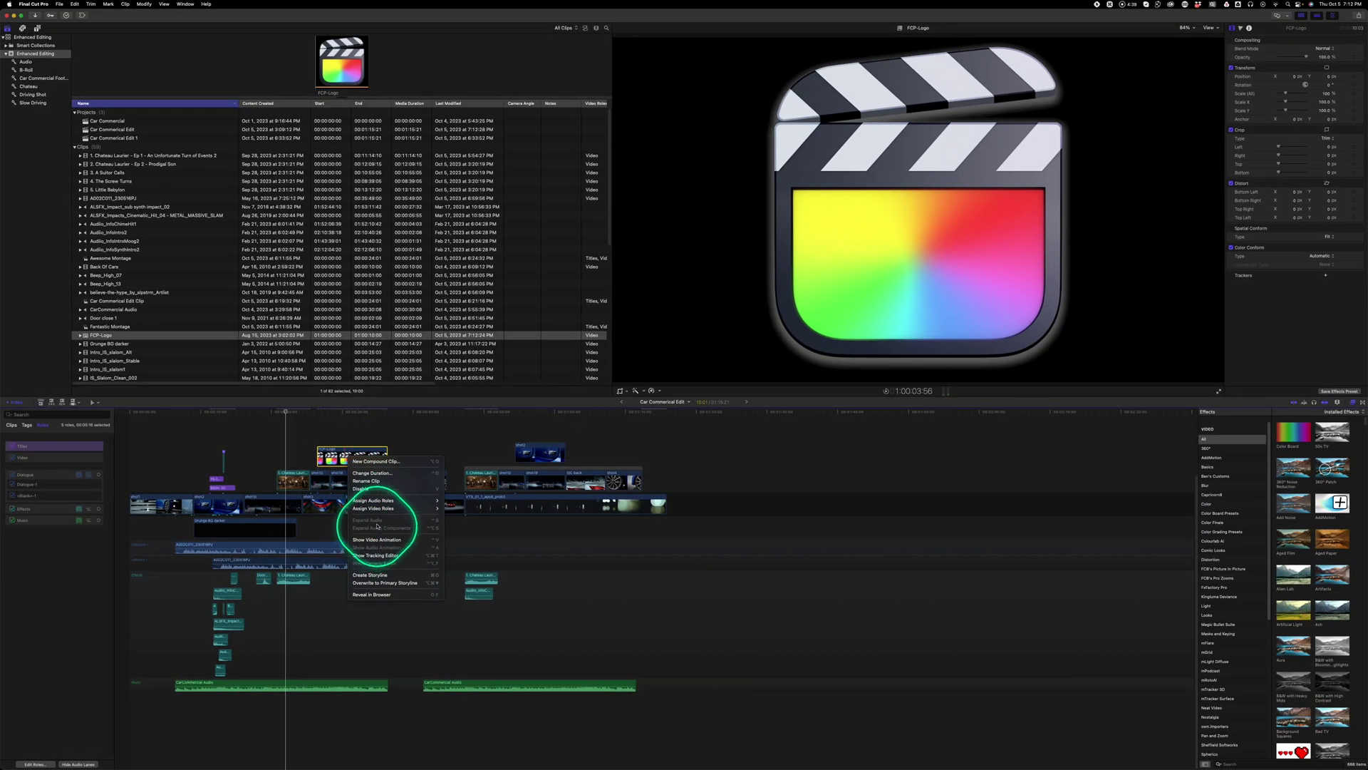
pyautogui.moveTo(377, 508)
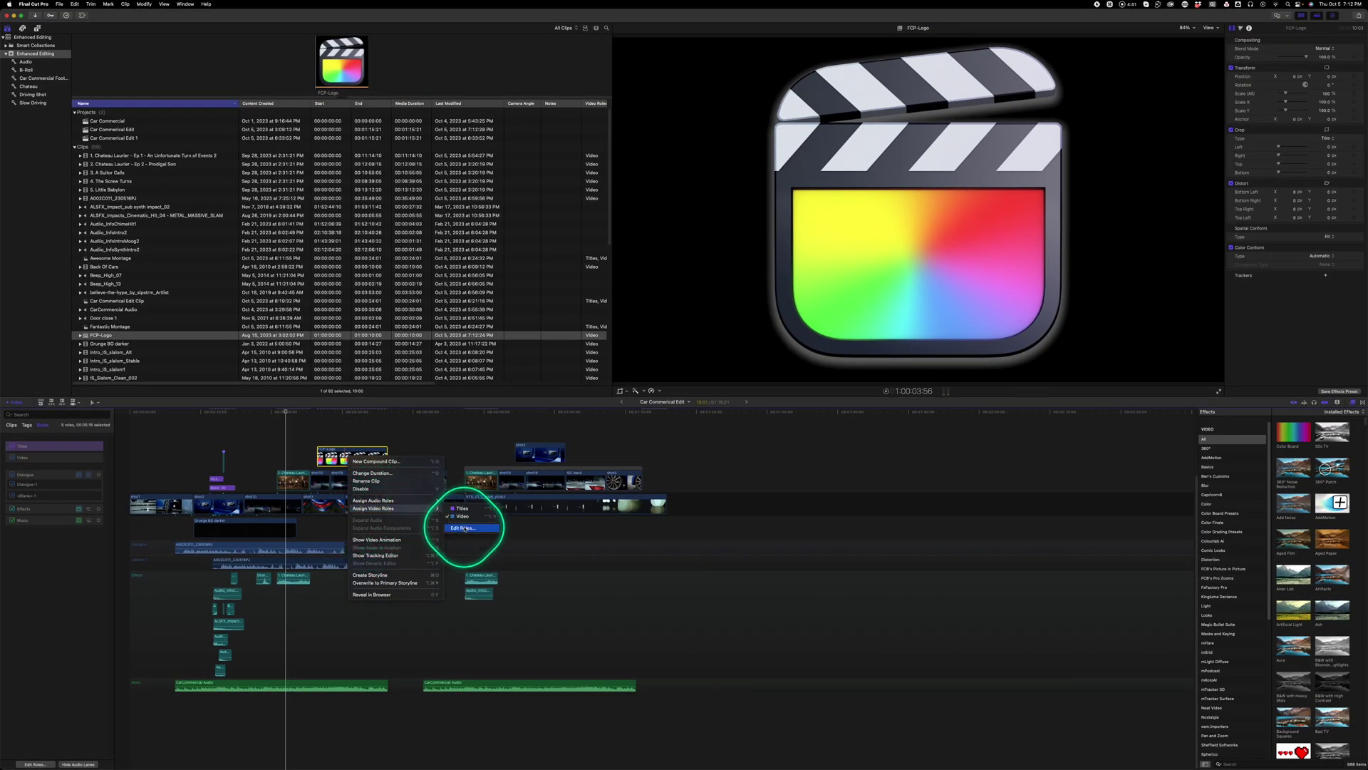
pyautogui.click(462, 527)
pyautogui.click(703, 294)
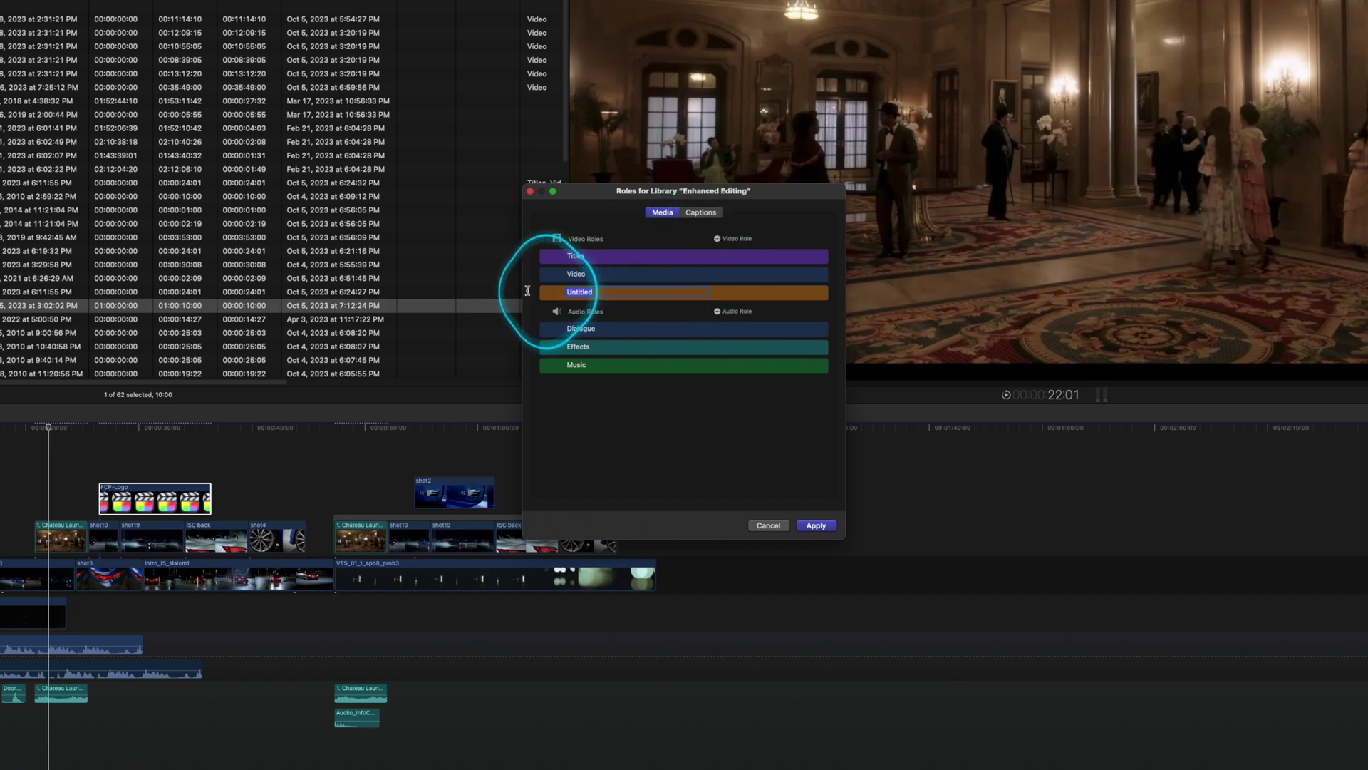
pyautogui.click(816, 525)
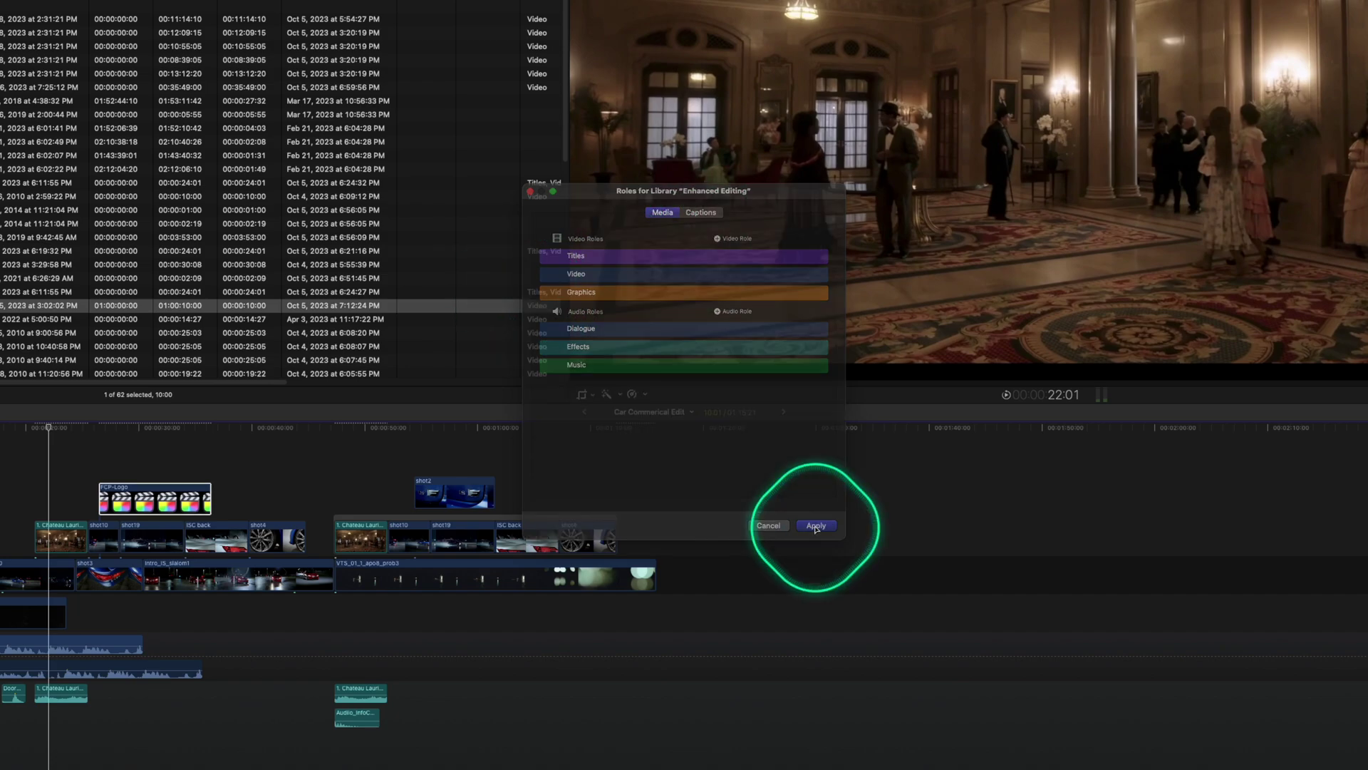
# Step: Assign the Graphics video role to FCP-Logo and select all Graphics-role clips
pyautogui.rightClick(130, 506)
pyautogui.moveTo(185, 579)
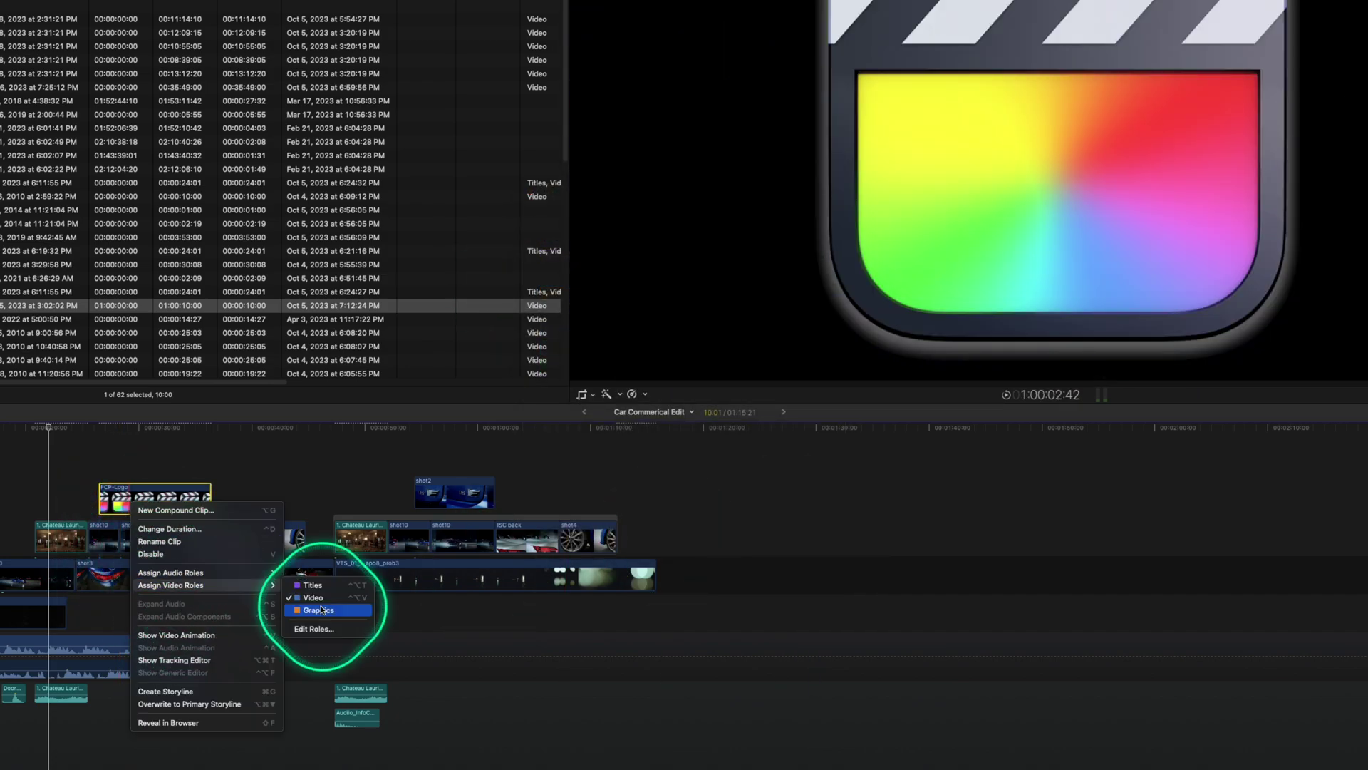
pyautogui.click(321, 607)
pyautogui.click(67, 463)
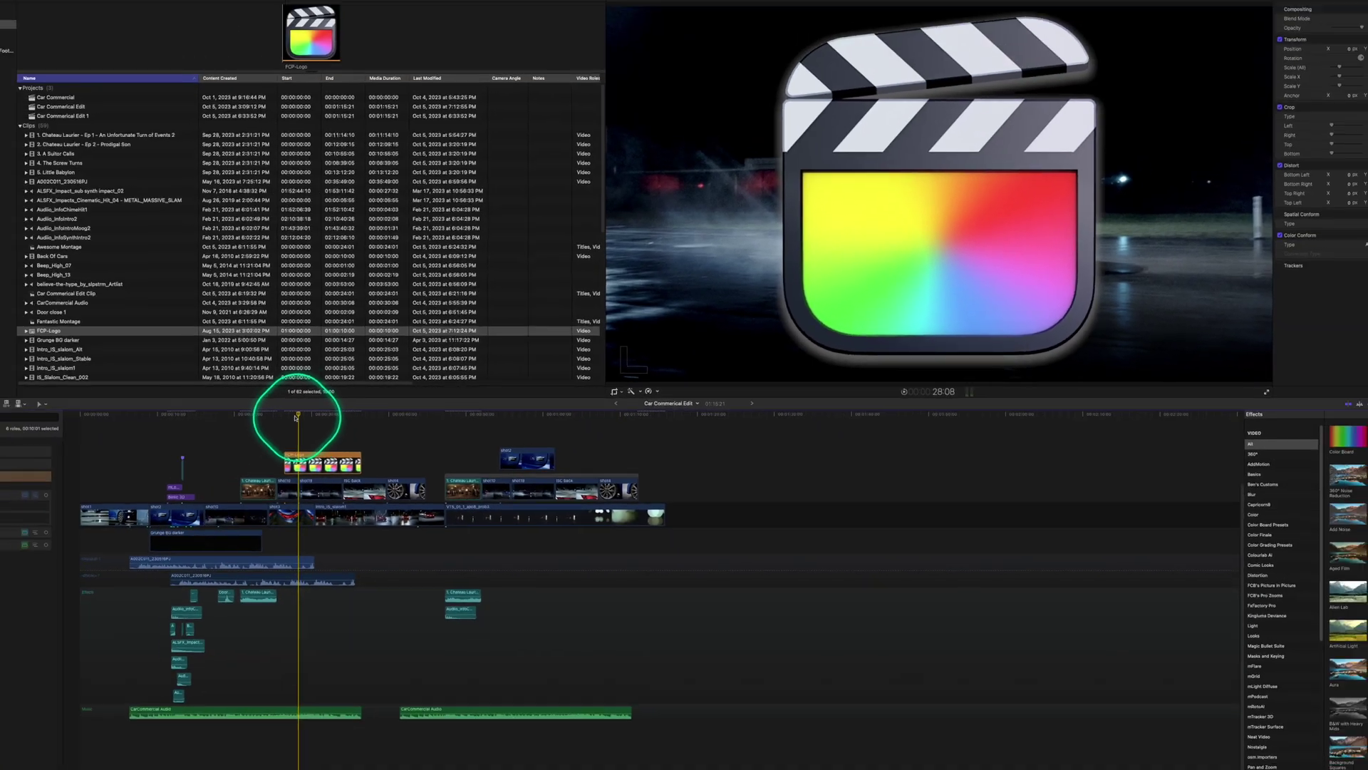
pyautogui.click(38, 467)
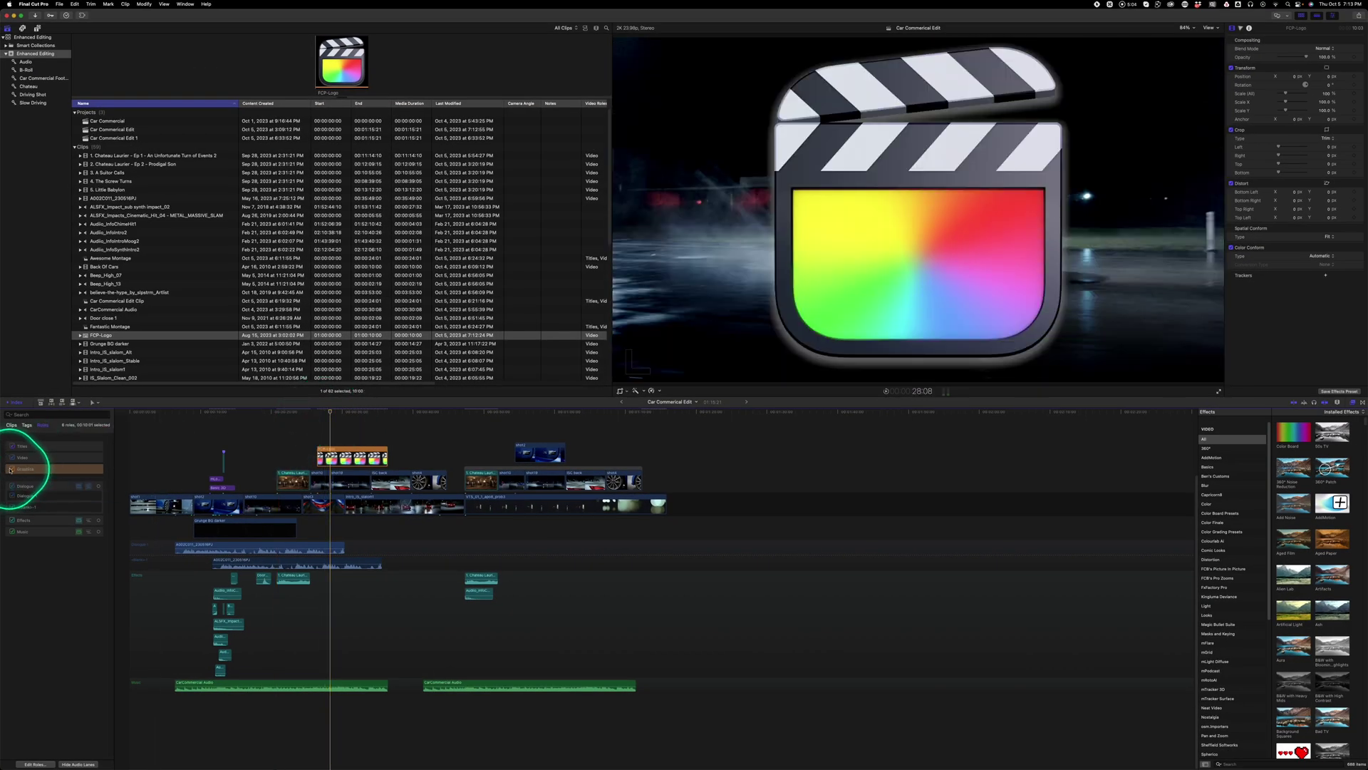
# Step: Toggle the Graphics and Titles roles off and back on, zooming to check the edit
pyautogui.click(10, 469)
pyautogui.click(12, 469)
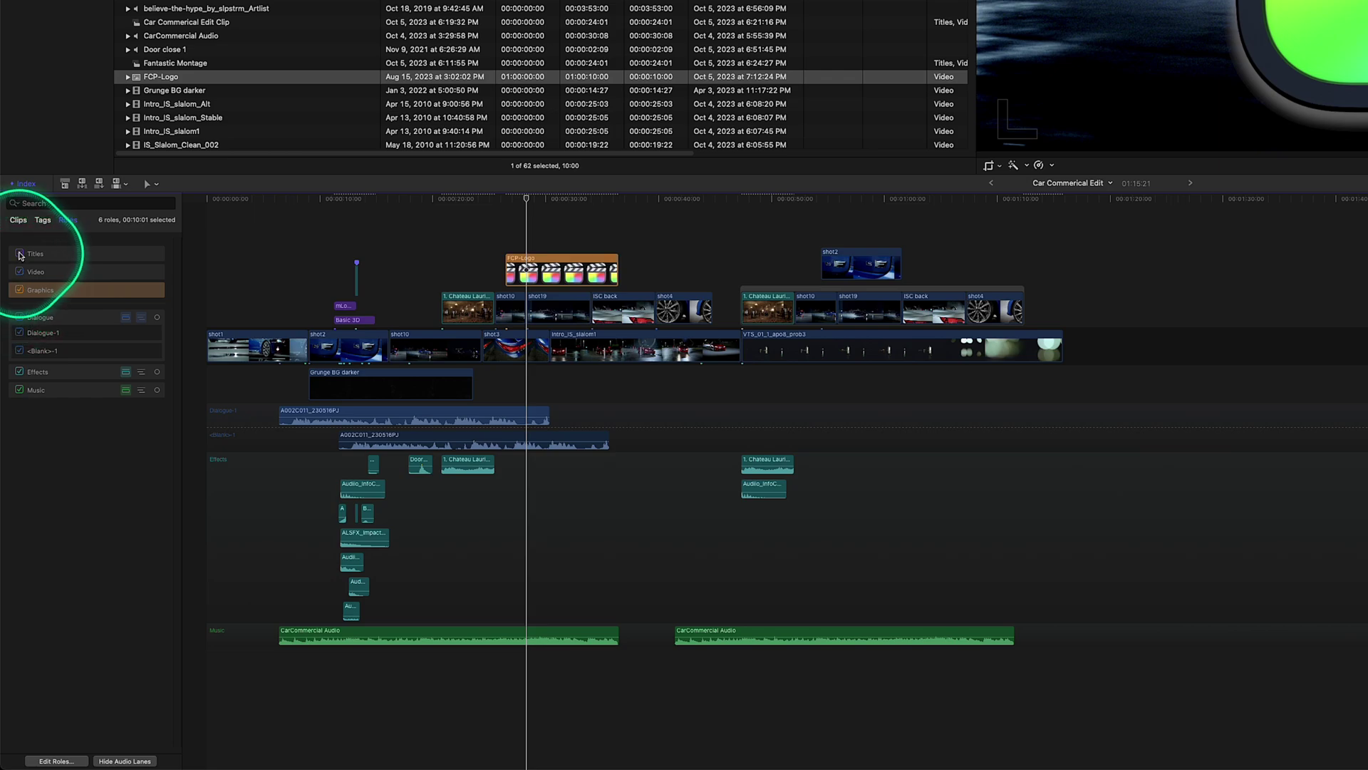
pyautogui.click(20, 255)
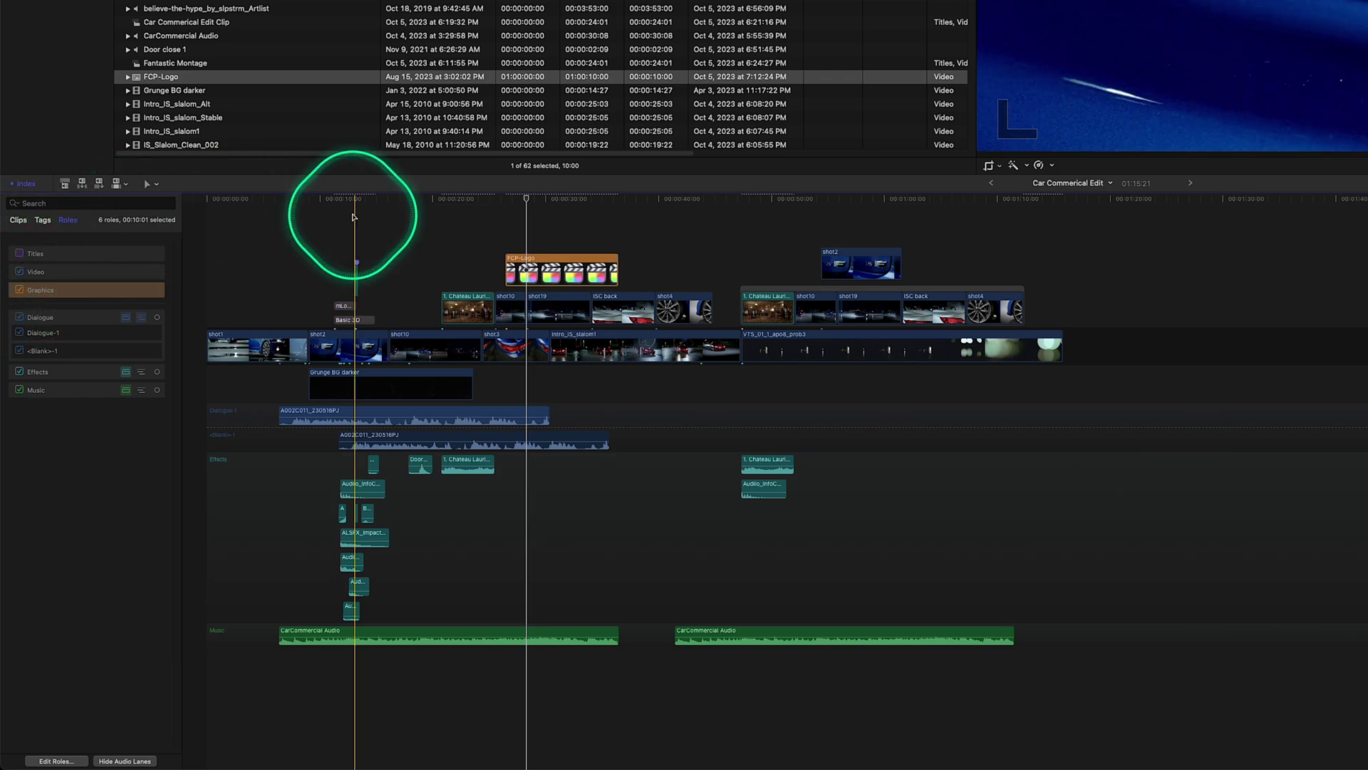
pyautogui.press('super+equal')
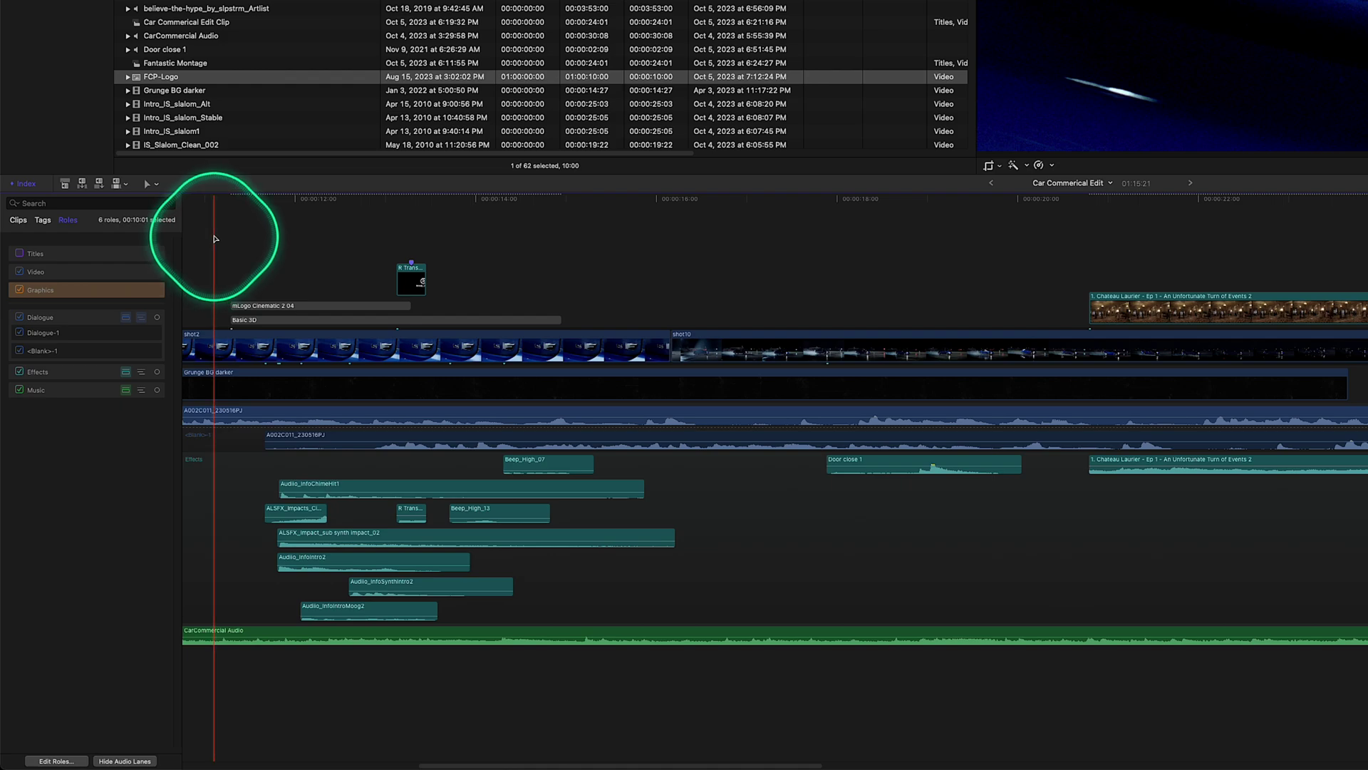
pyautogui.click(20, 290)
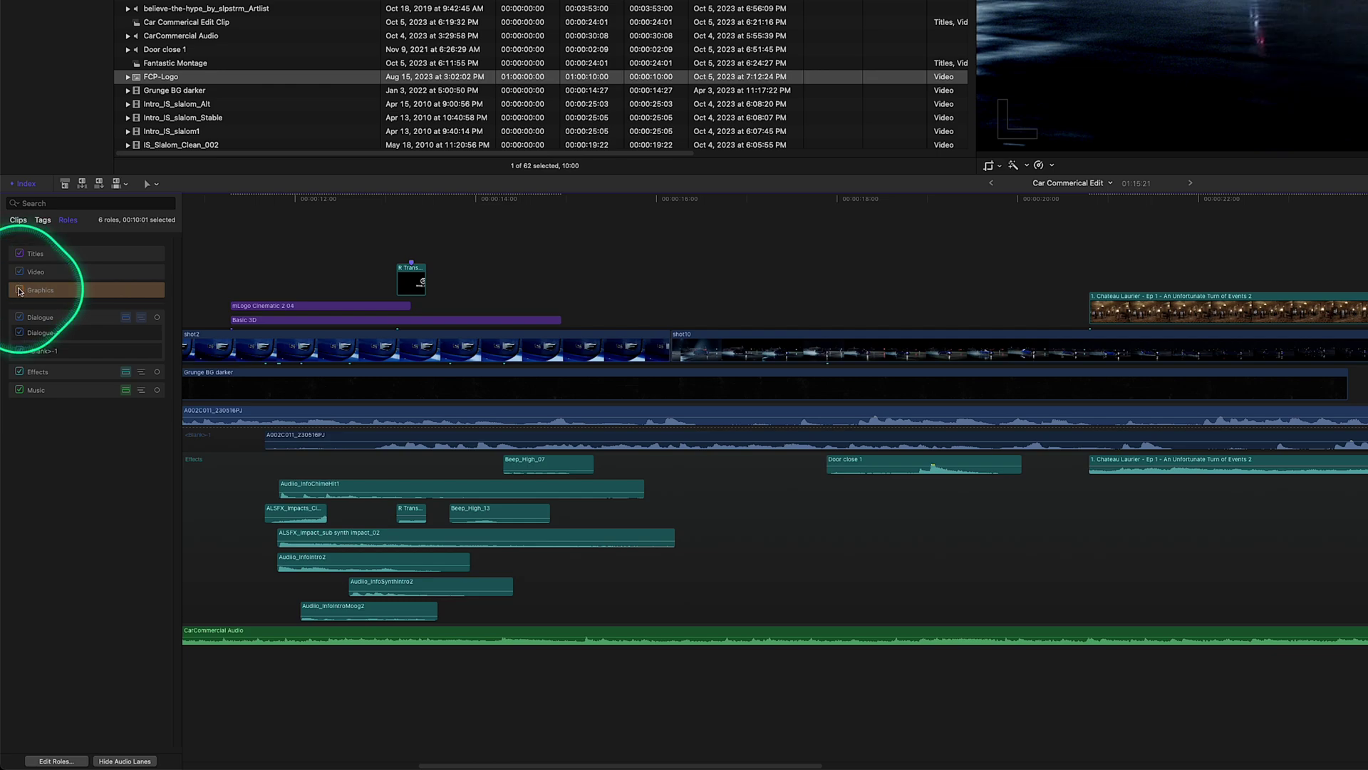
pyautogui.press('super+minus')
# Step: Disable the FCP-Logo clip, then re-enable it with V
pyautogui.click(810, 306)
pyautogui.click(465, 245)
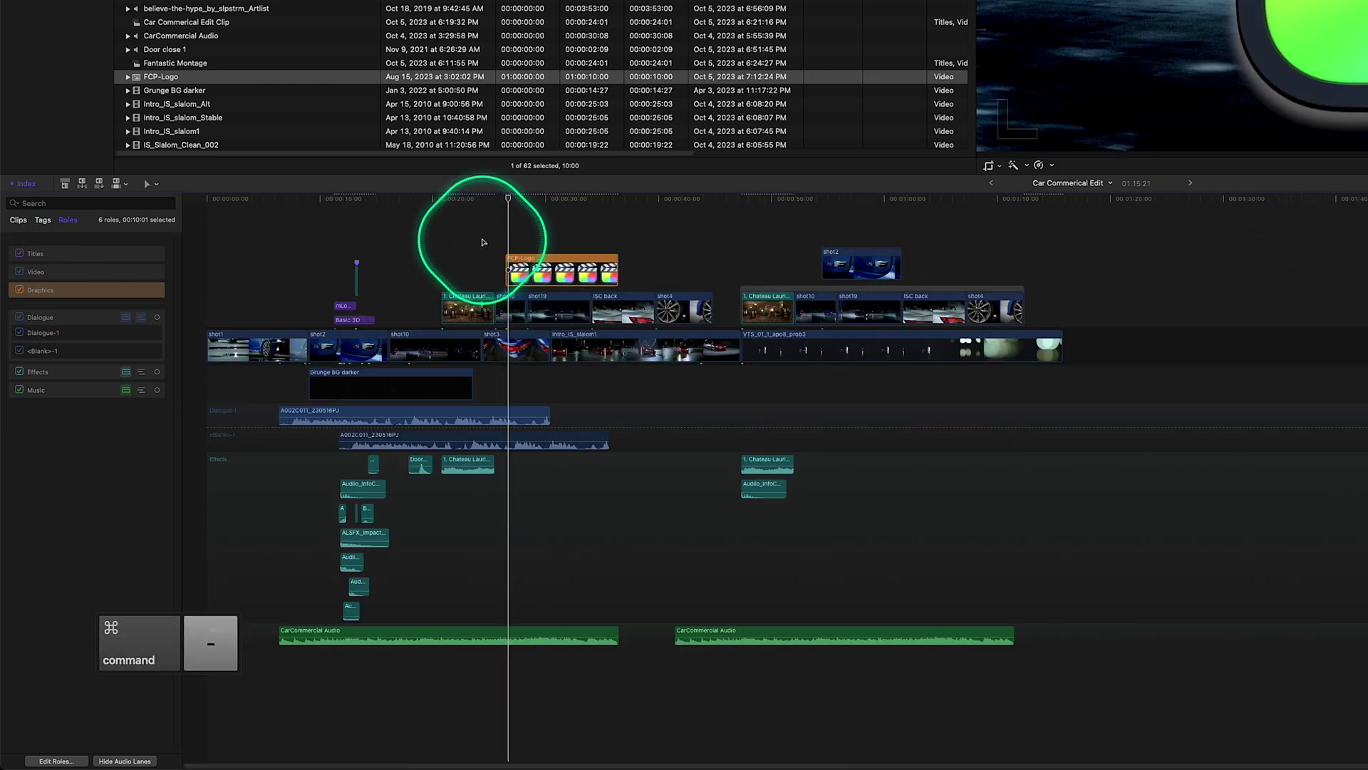
pyautogui.click(586, 244)
pyautogui.rightClick(553, 262)
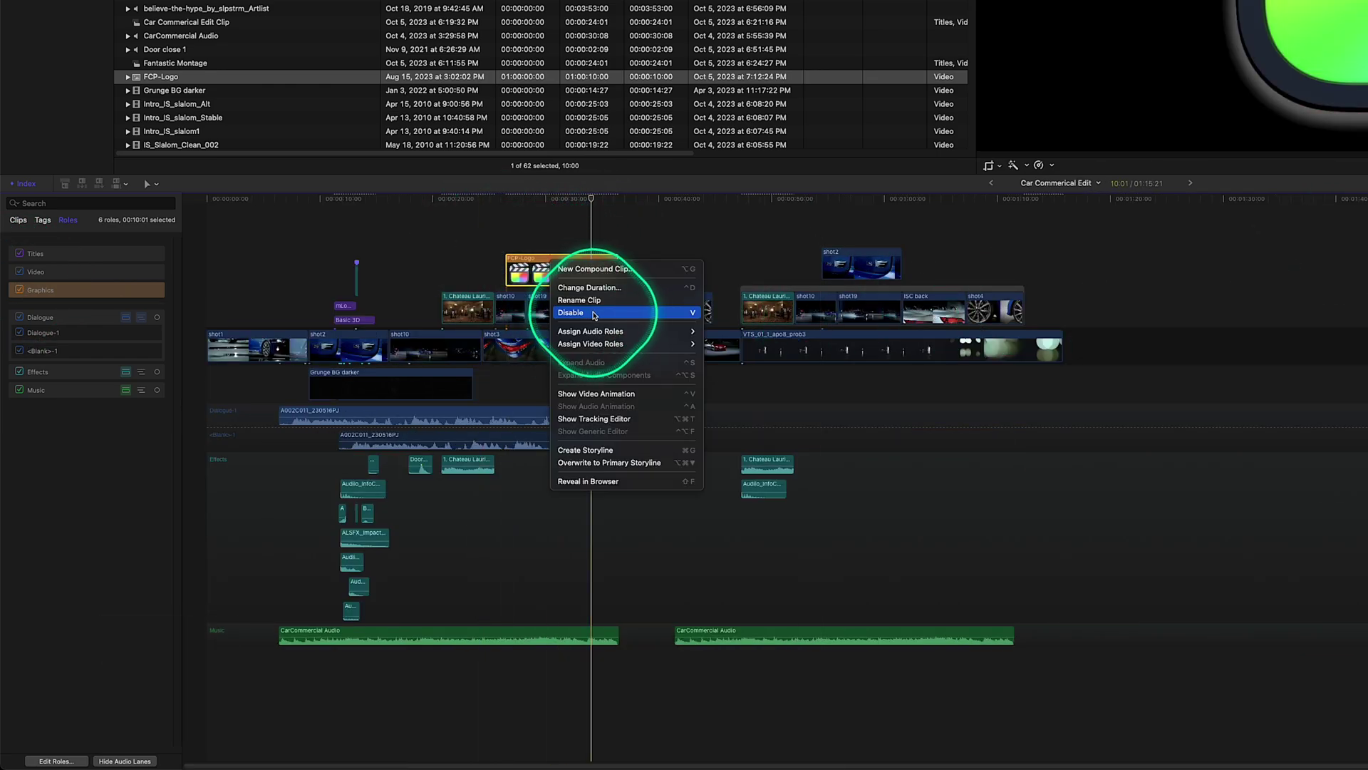
pyautogui.click(585, 314)
pyautogui.click(535, 279)
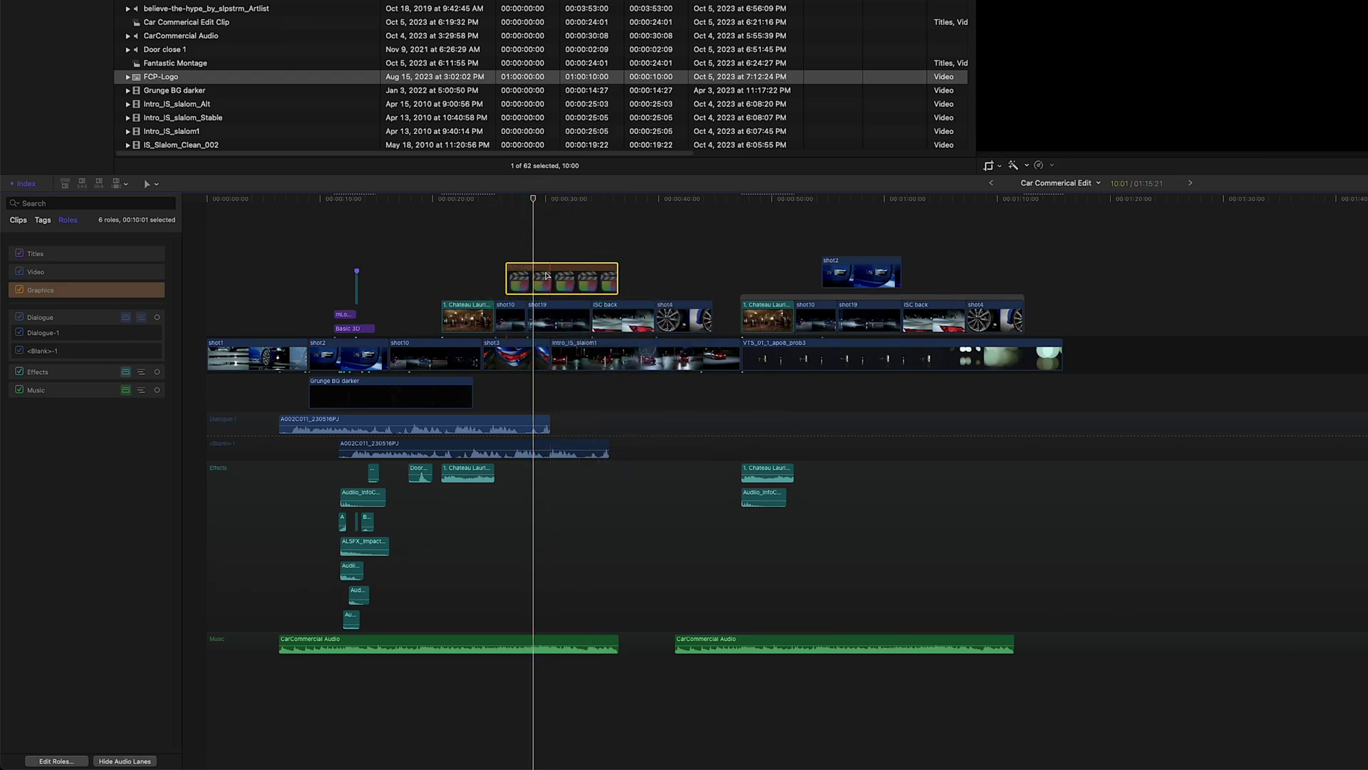
pyautogui.press('v')
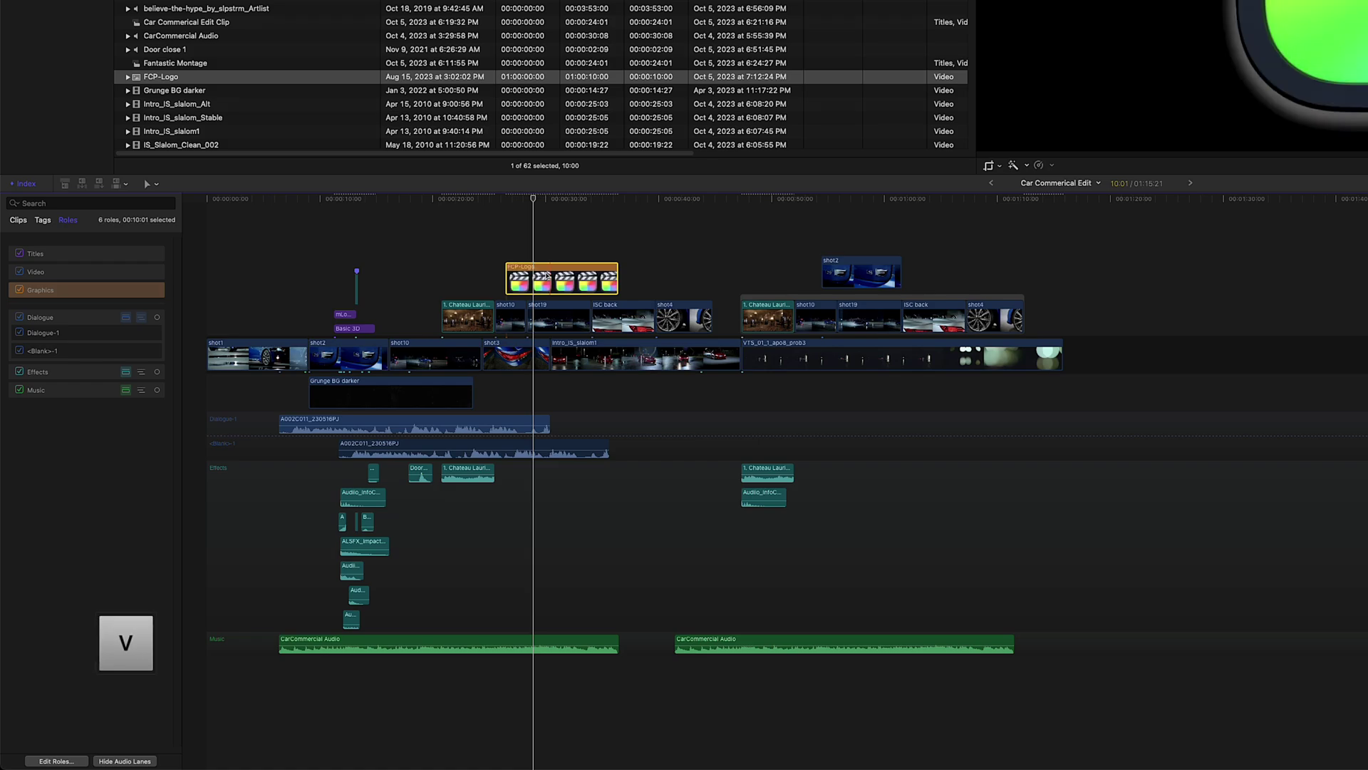
pyautogui.click(547, 276)
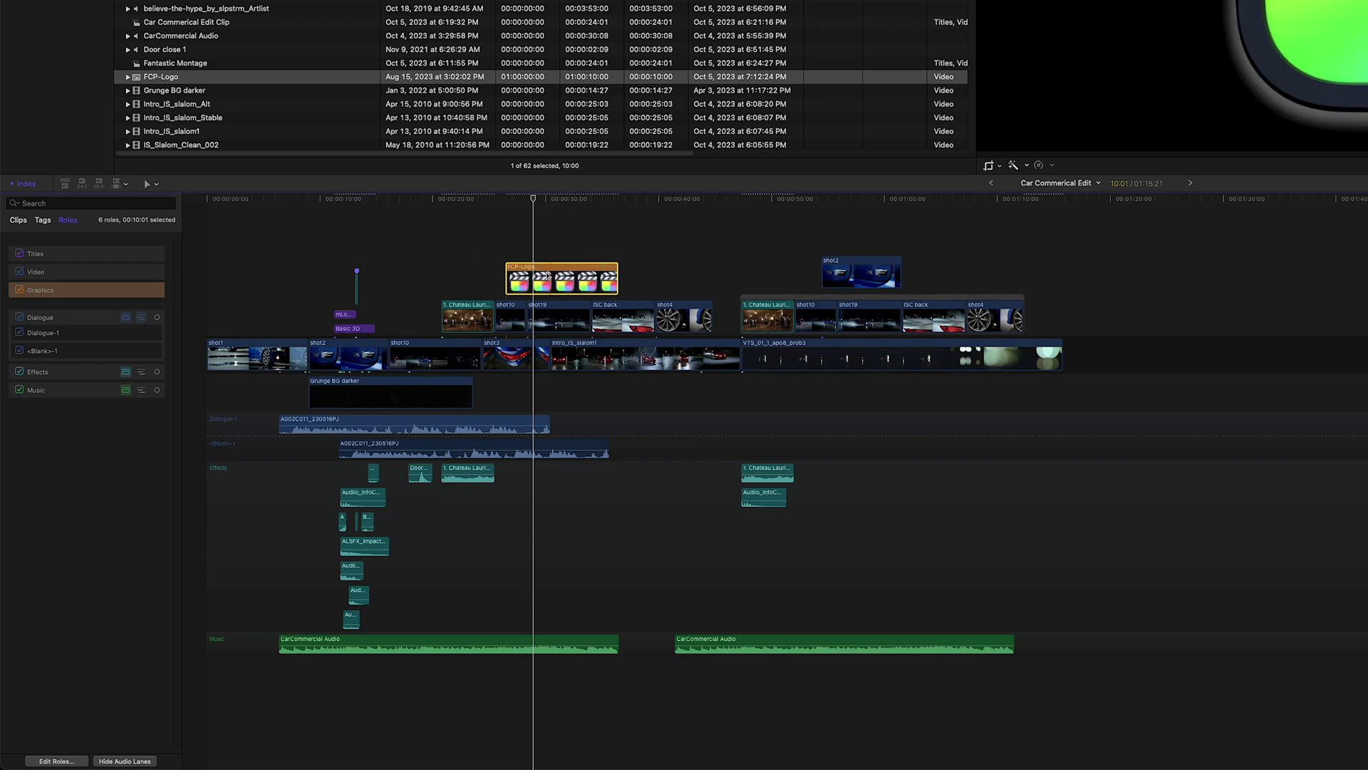
# Step: Select the Titles role clips and turn the Titles role off in the timeline
pyautogui.click(20, 255)
pyautogui.click(19, 254)
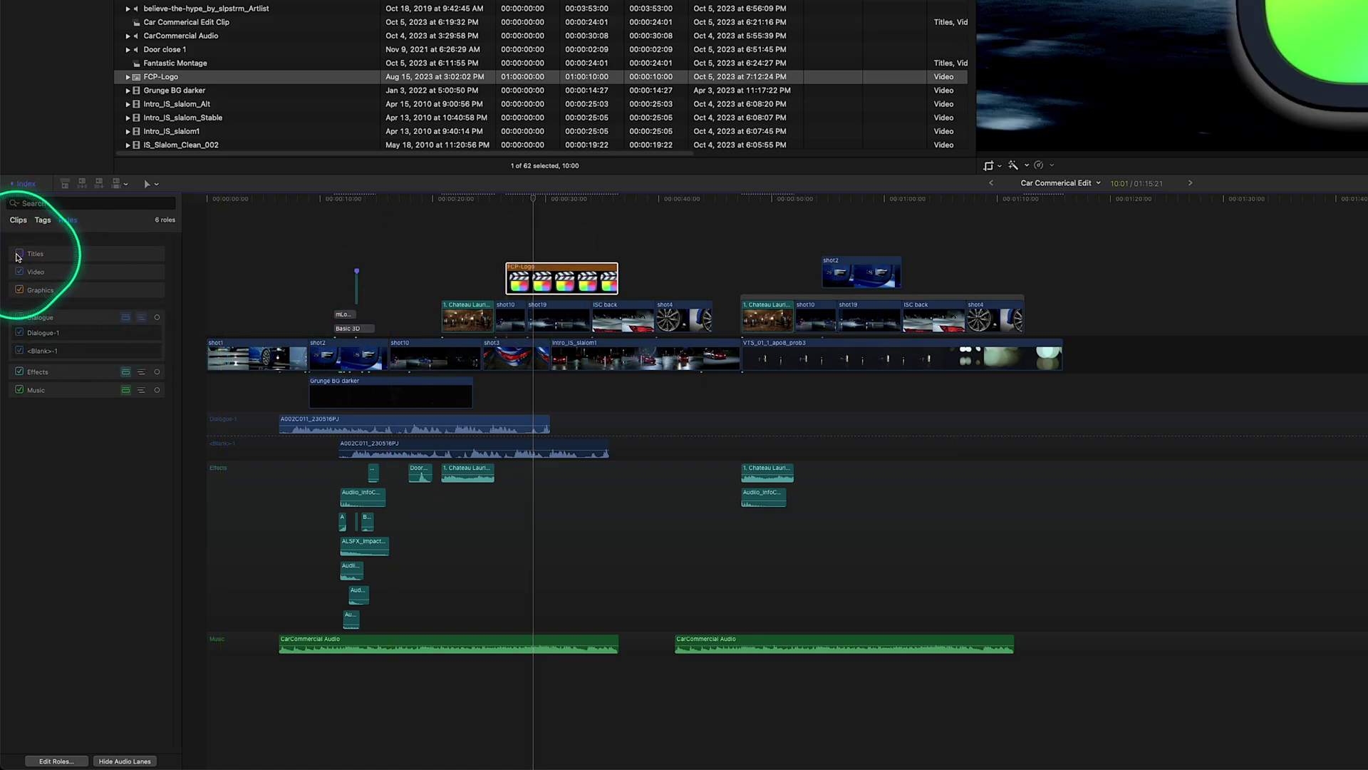
pyautogui.click(520, 275)
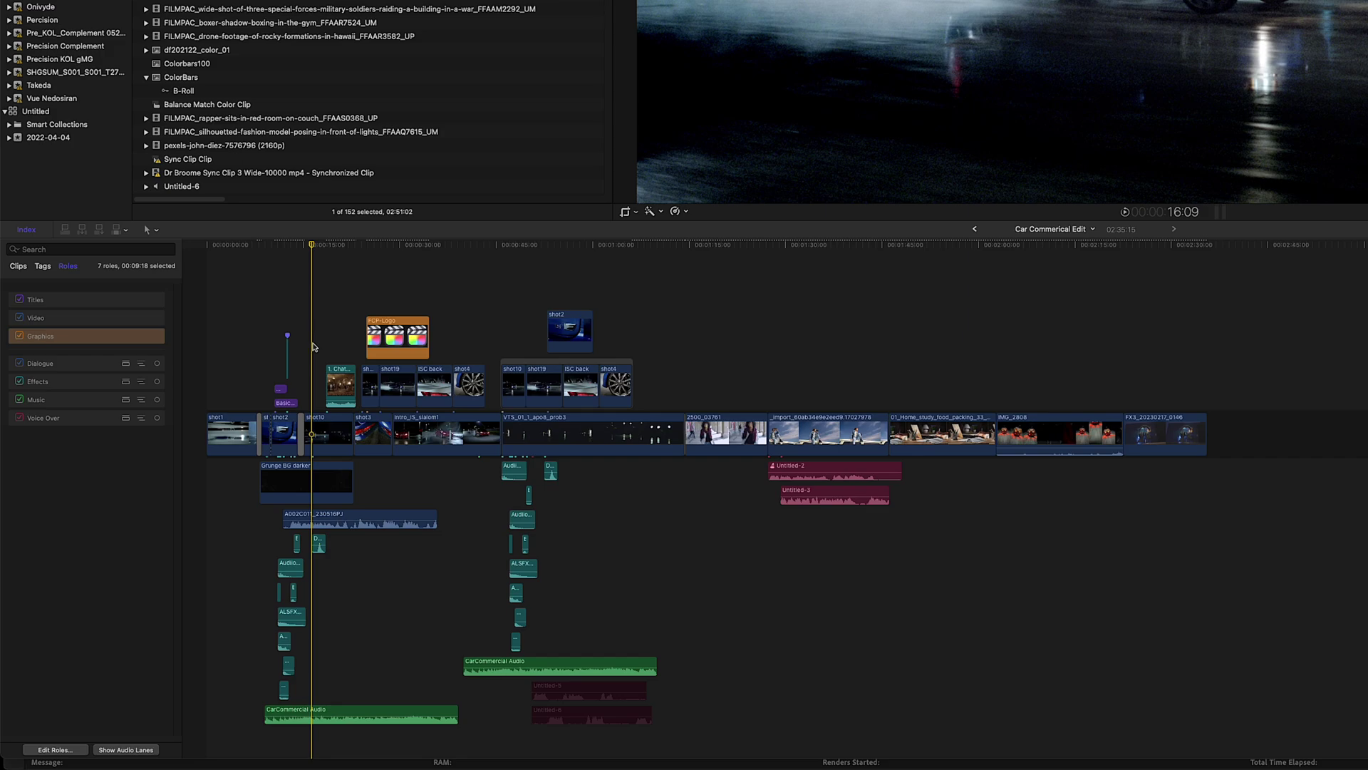
# Step: Give the Chateau Laurier and FCP-Logo clips the Graphics video role
pyautogui.rightClick(335, 382)
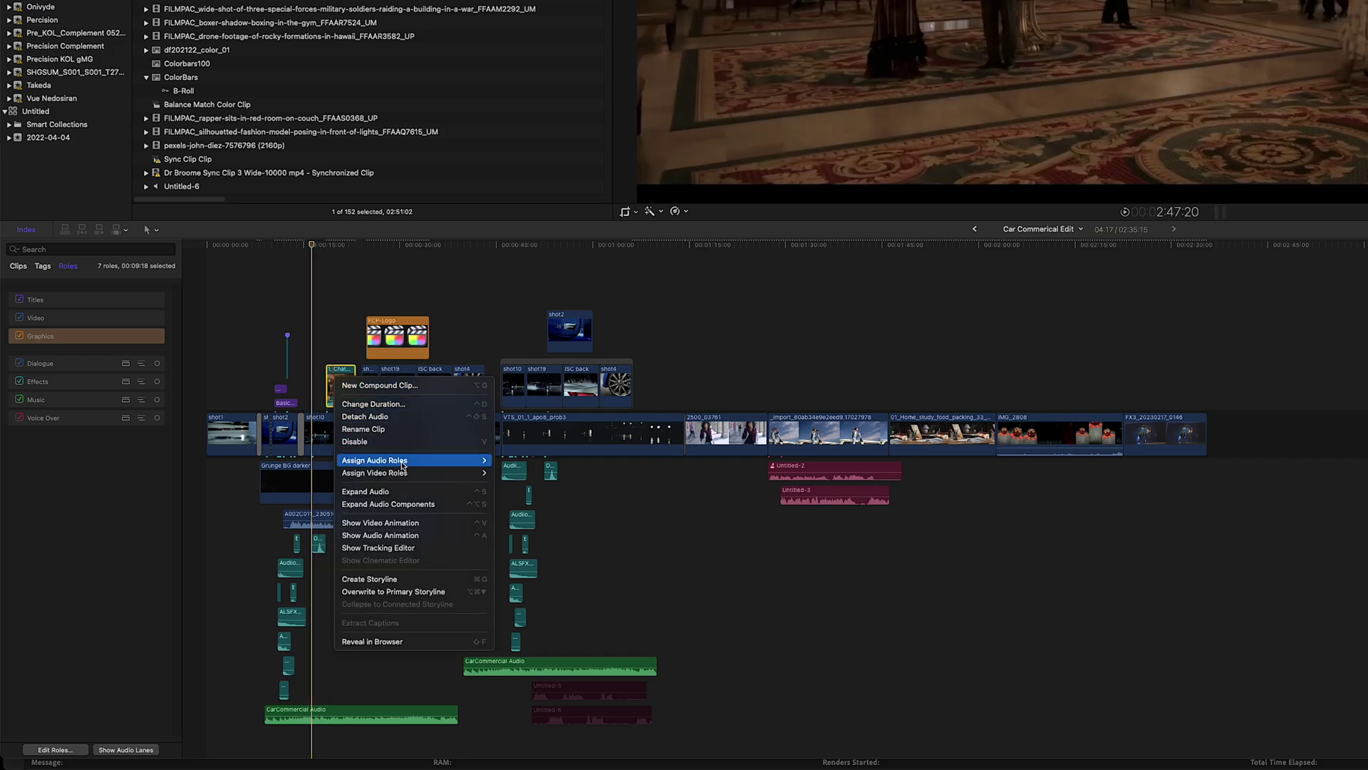
pyautogui.moveTo(428, 472)
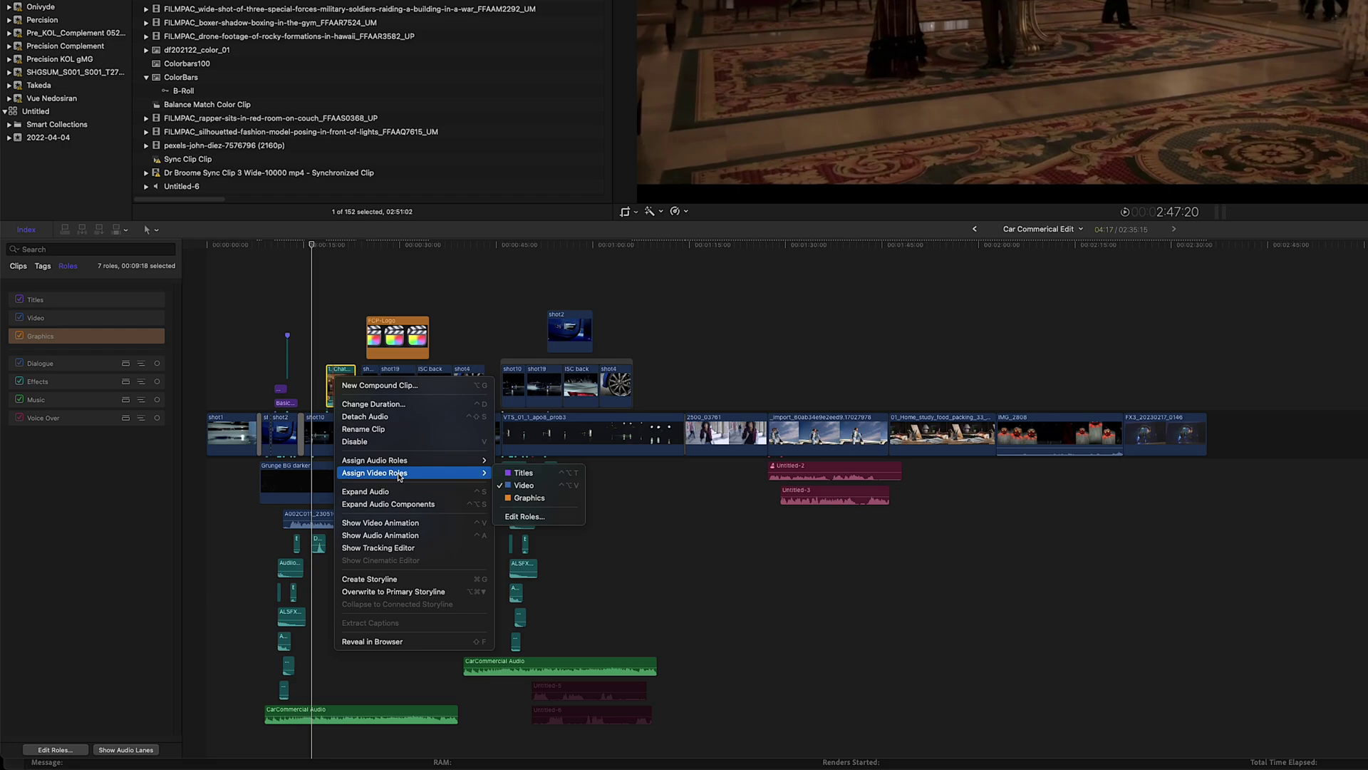
pyautogui.click(529, 498)
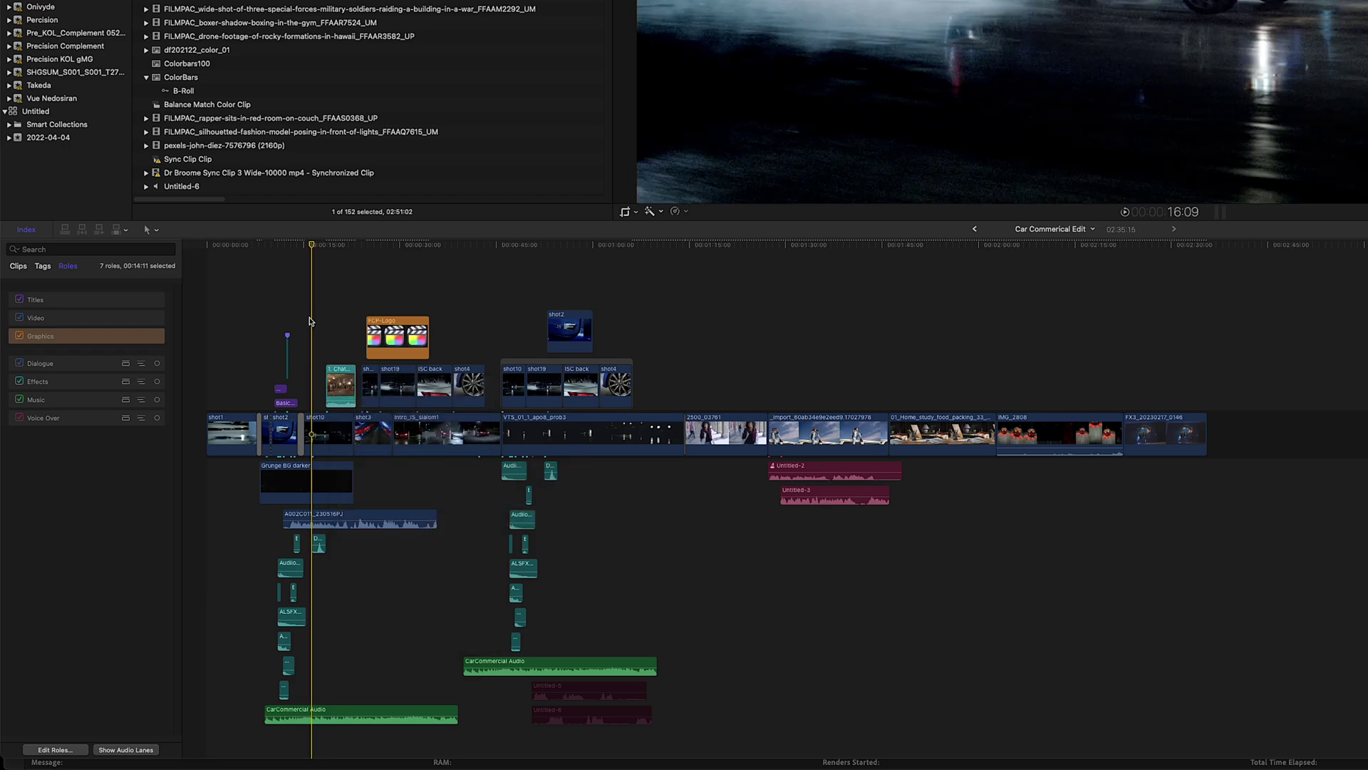
pyautogui.press('super+equal')
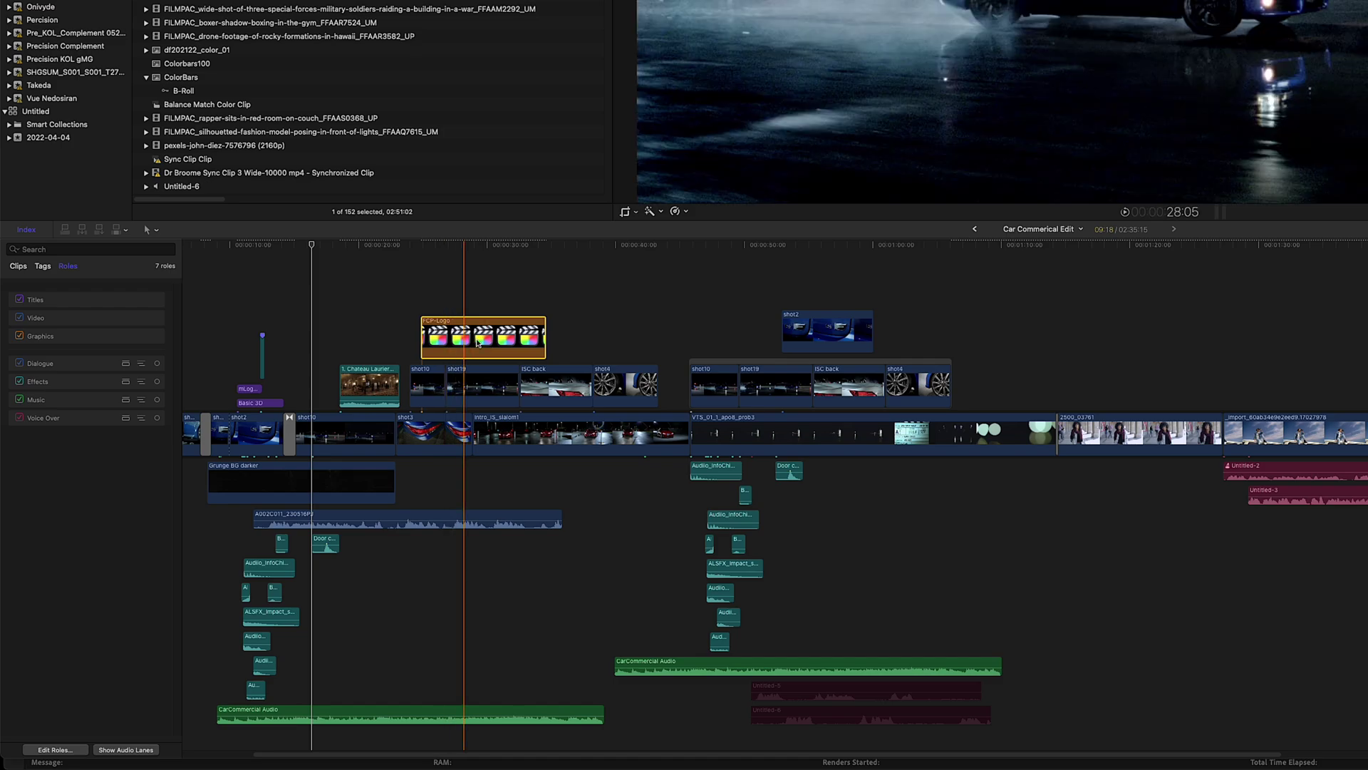
pyautogui.rightClick(474, 337)
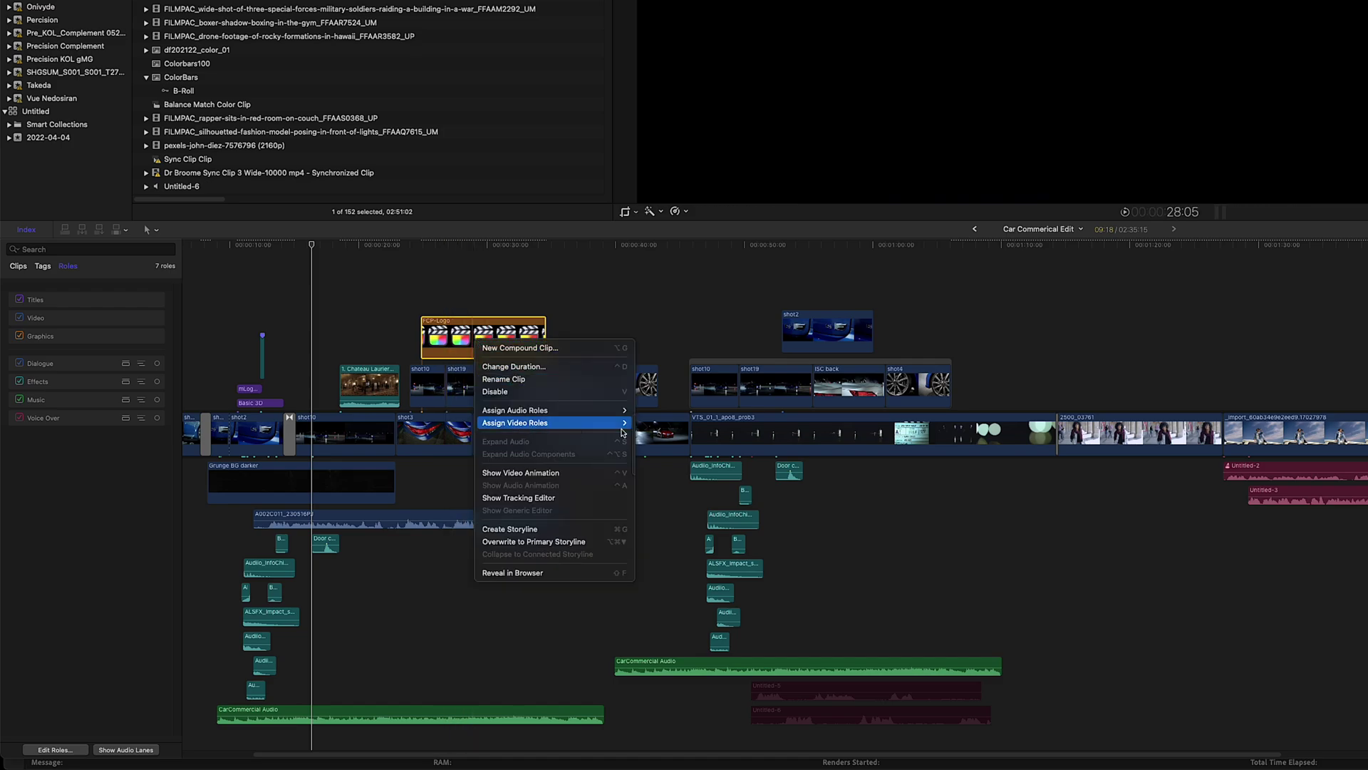
pyautogui.moveTo(595, 424)
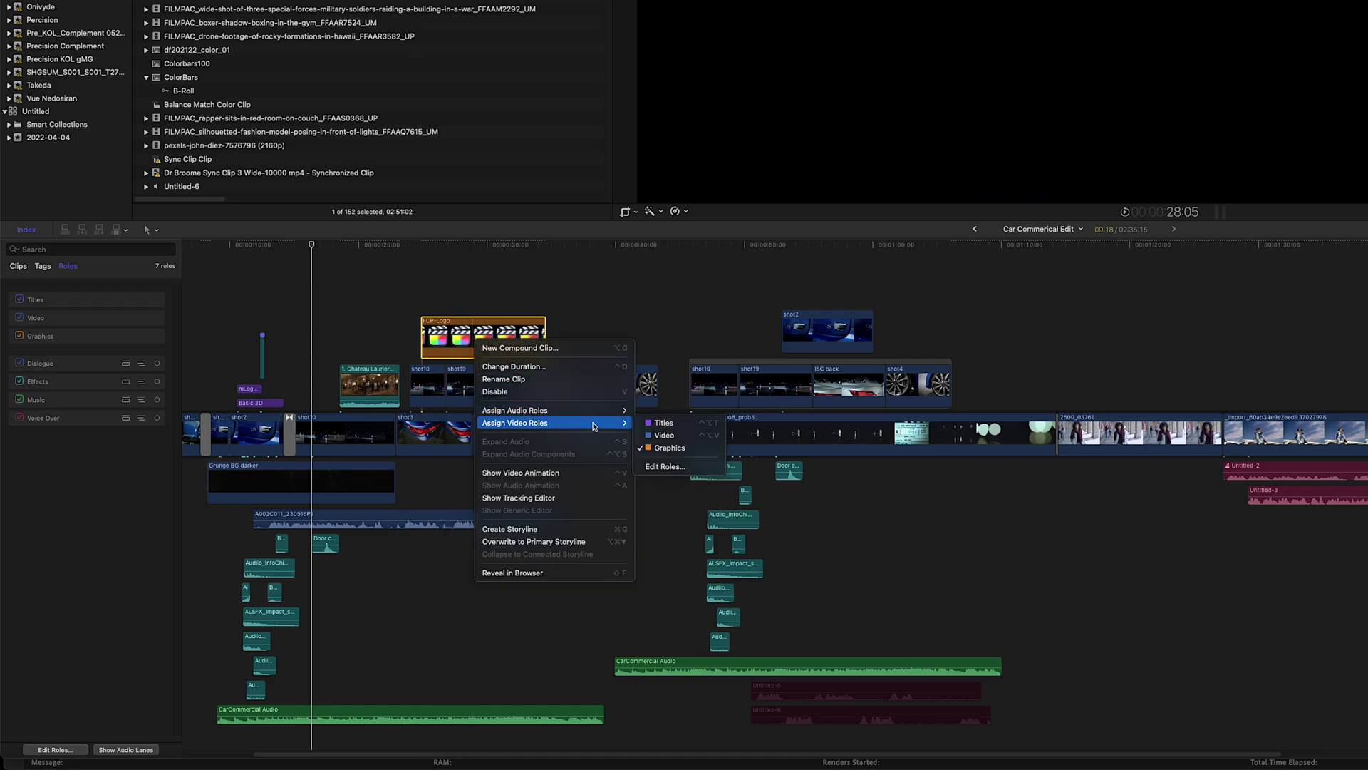
pyautogui.click(670, 448)
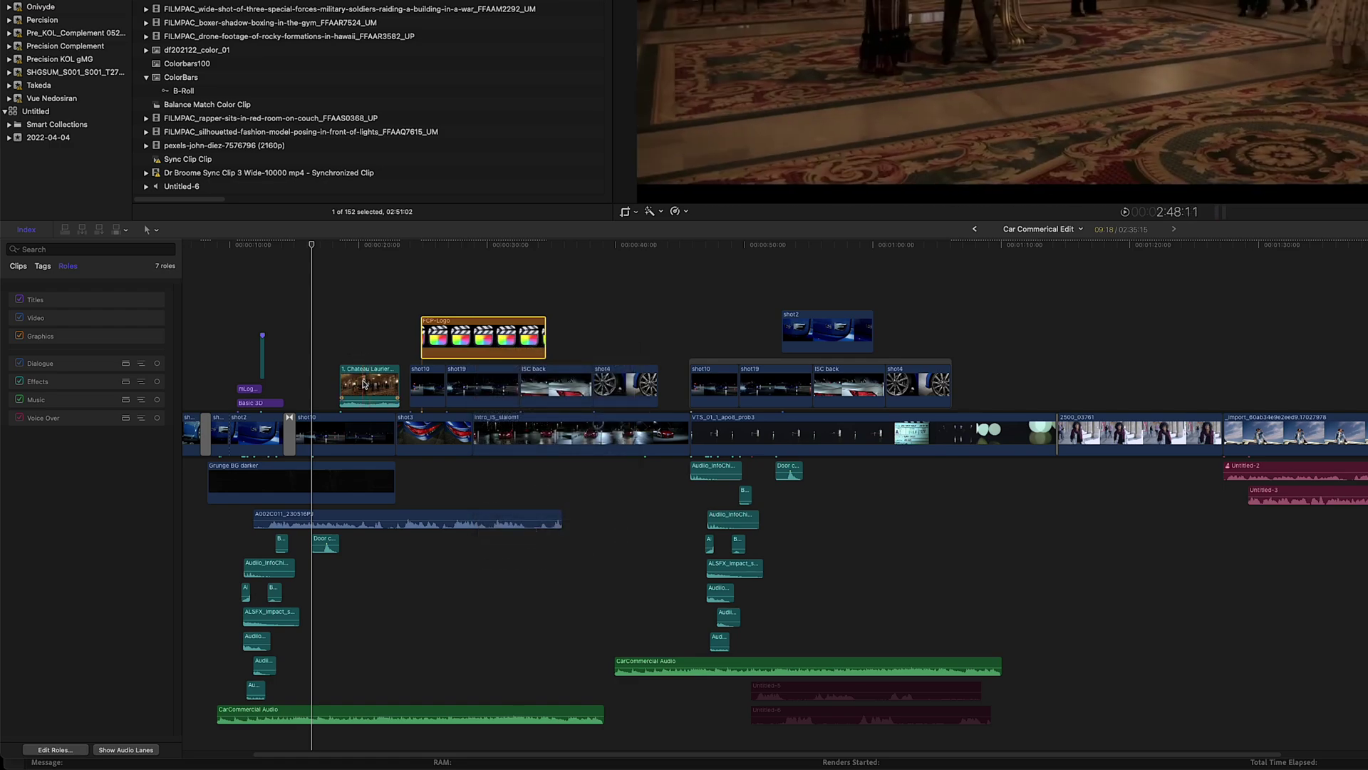
# Step: Assign Chateau Laurier the Effects audio role, reconfirm Graphics video, and select all Graphics clips
pyautogui.rightClick(363, 383)
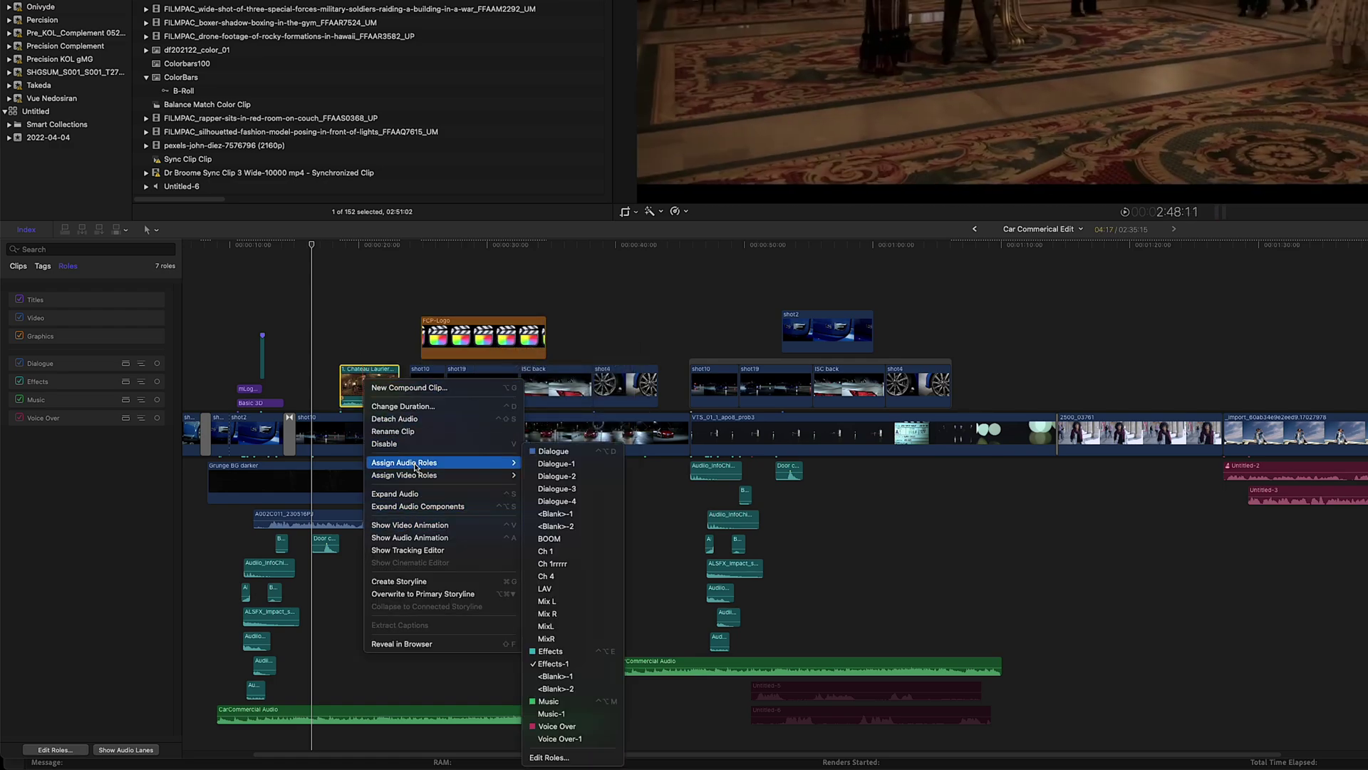
pyautogui.moveTo(415, 479)
pyautogui.click(562, 651)
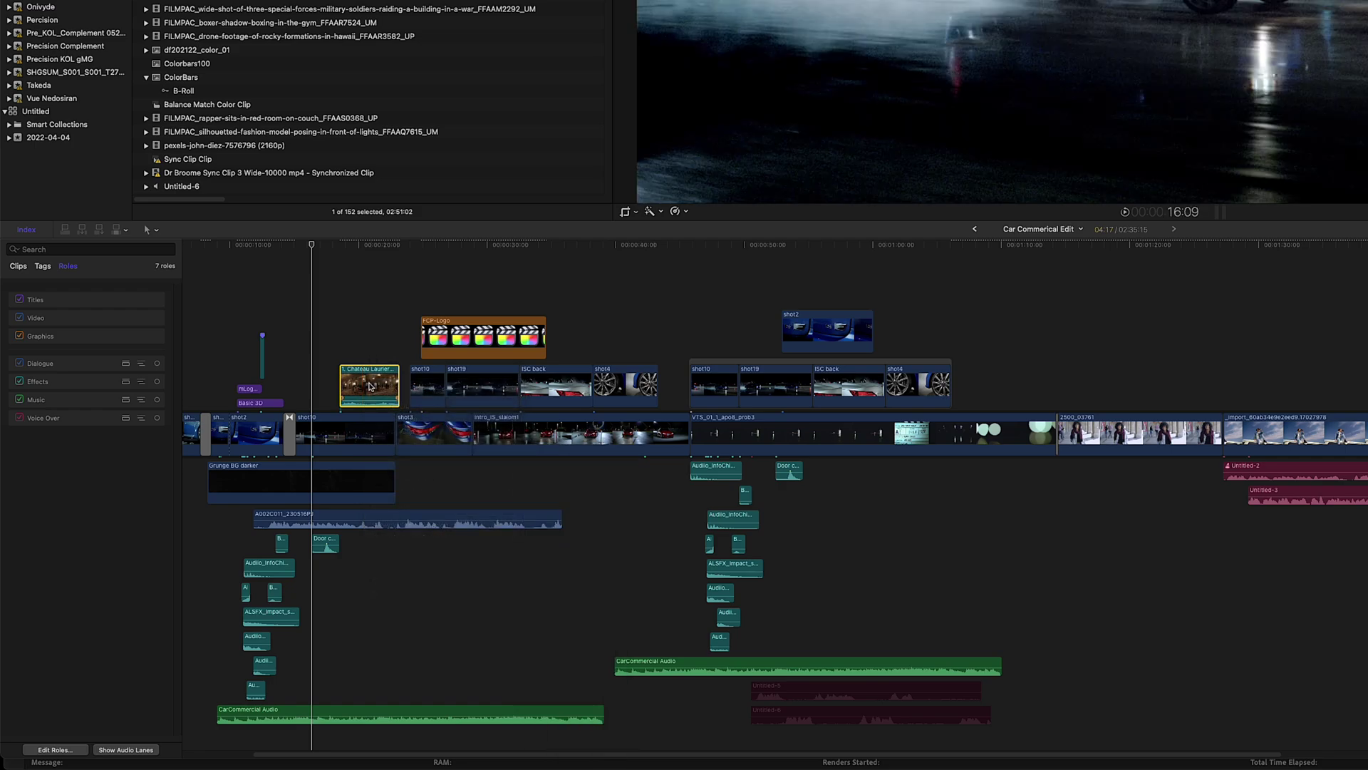
pyautogui.rightClick(370, 386)
pyautogui.moveTo(420, 478)
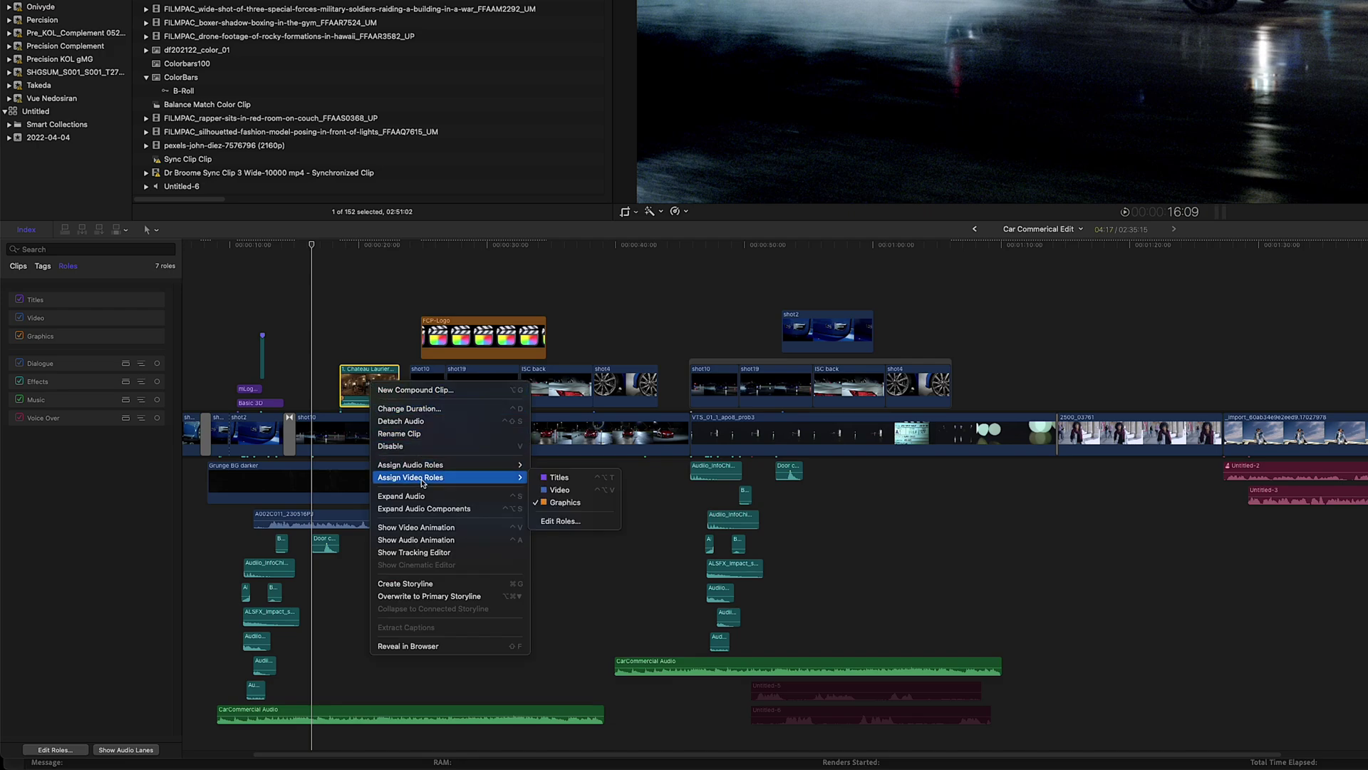
pyautogui.click(557, 502)
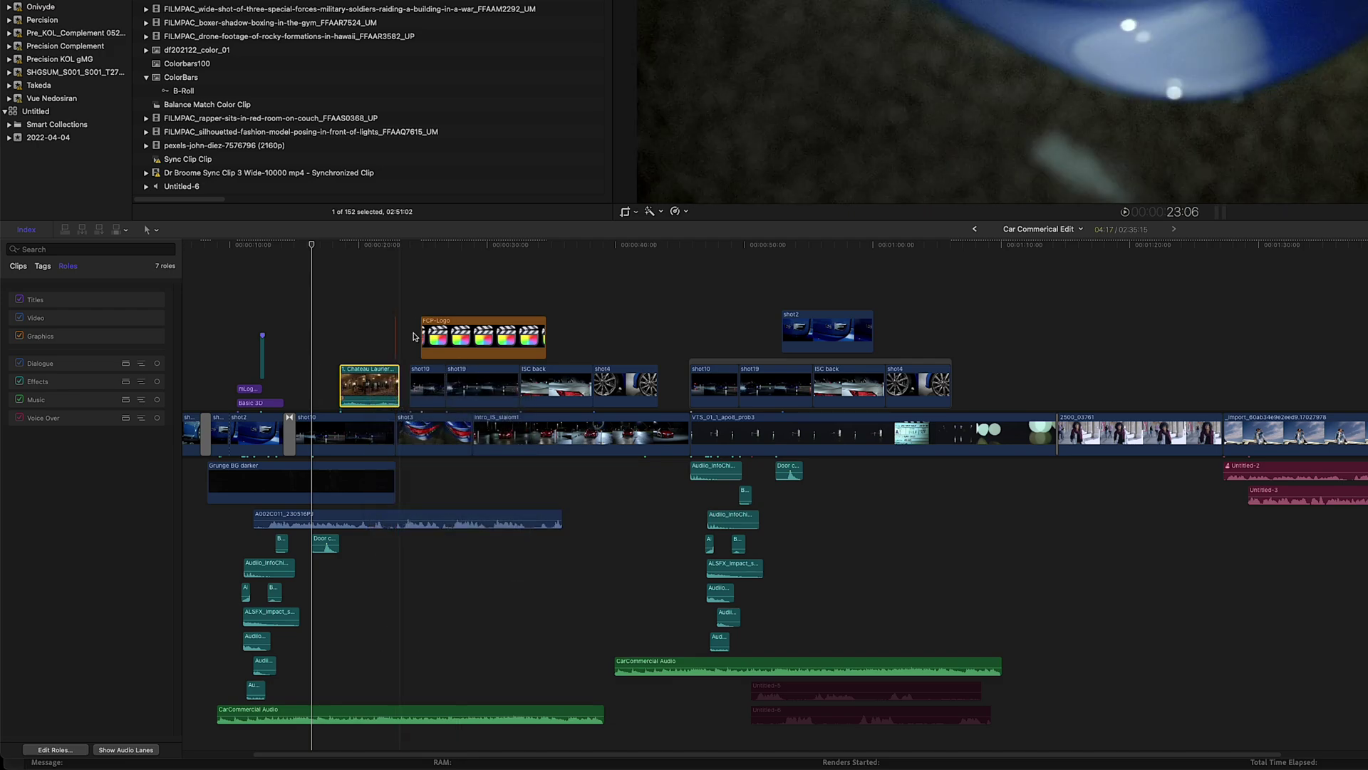
pyautogui.click(78, 336)
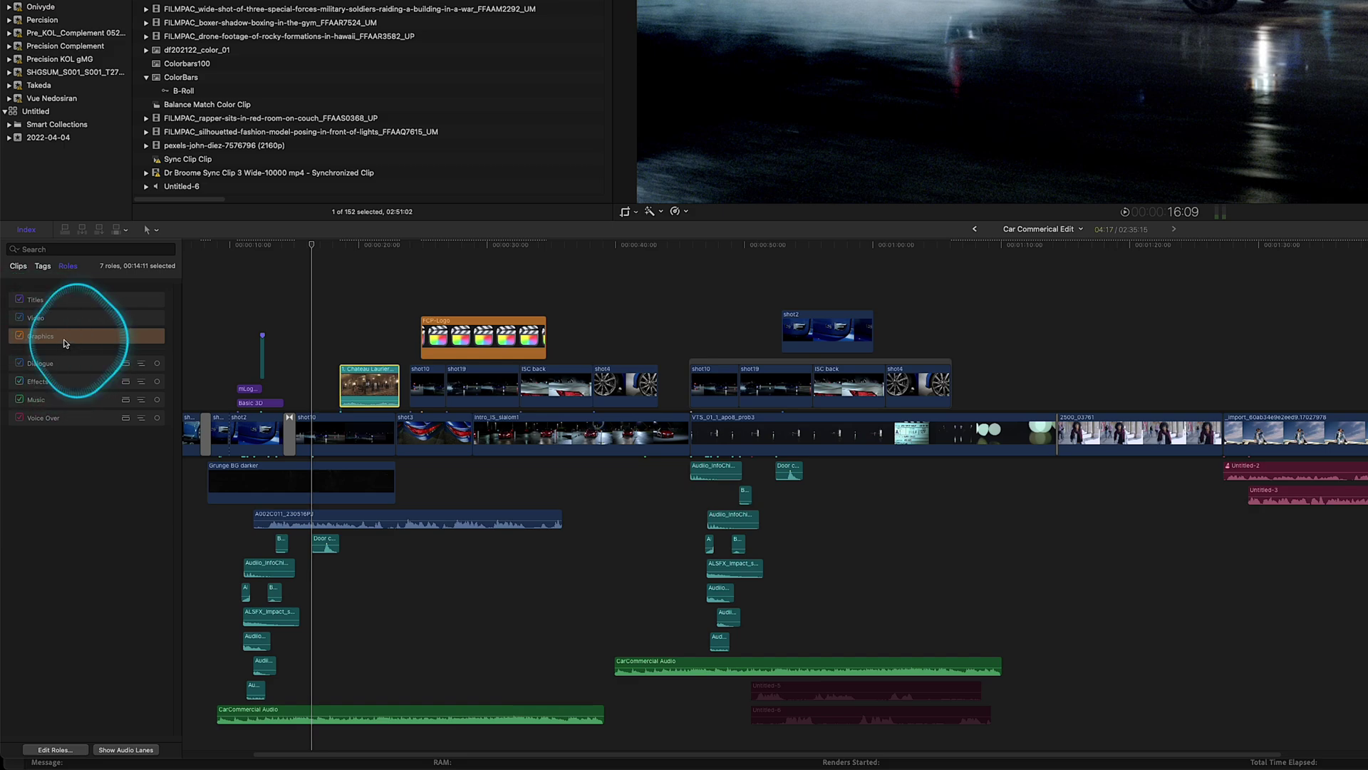
# Step: Review Graphics-role clips near 20 seconds, select Chateau Laurier, and collapse its audio into the clip
pyautogui.click(360, 246)
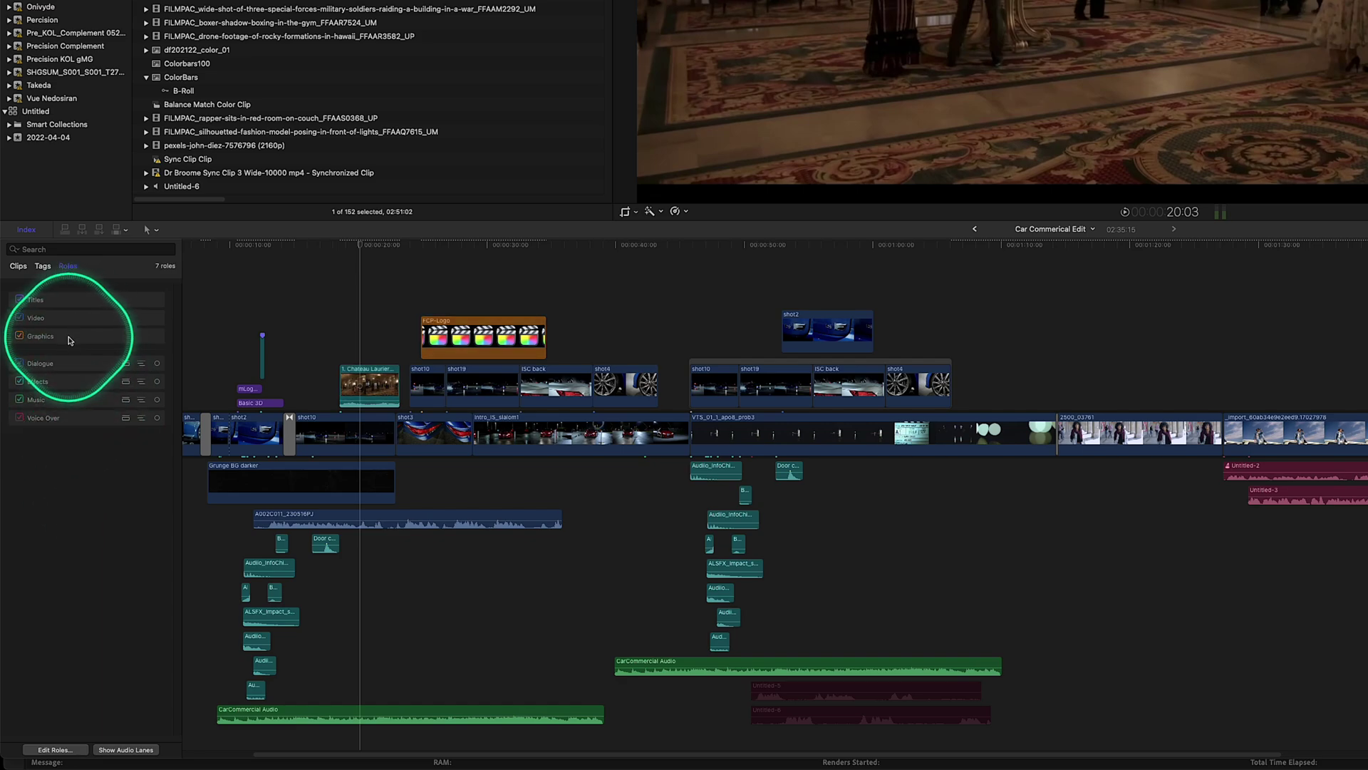
pyautogui.click(69, 338)
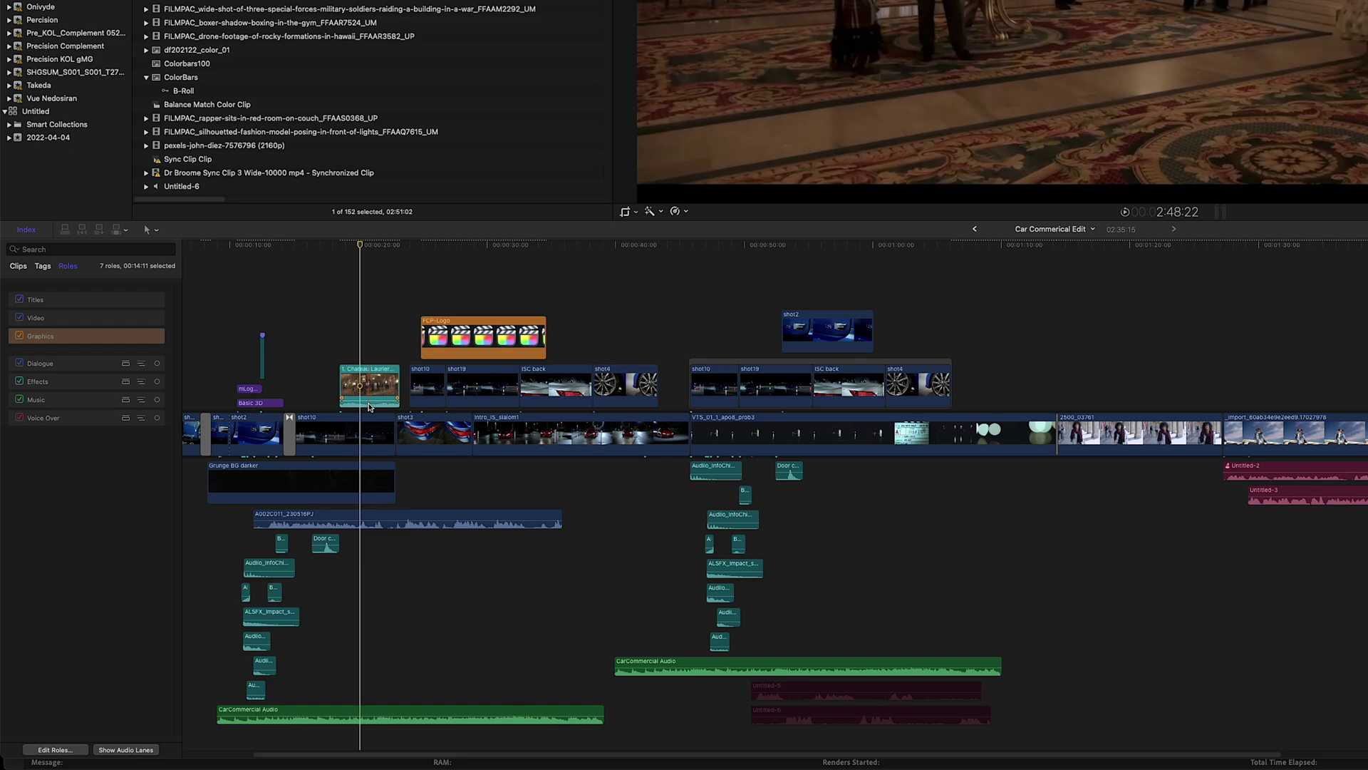
pyautogui.click(370, 407)
pyautogui.click(287, 338)
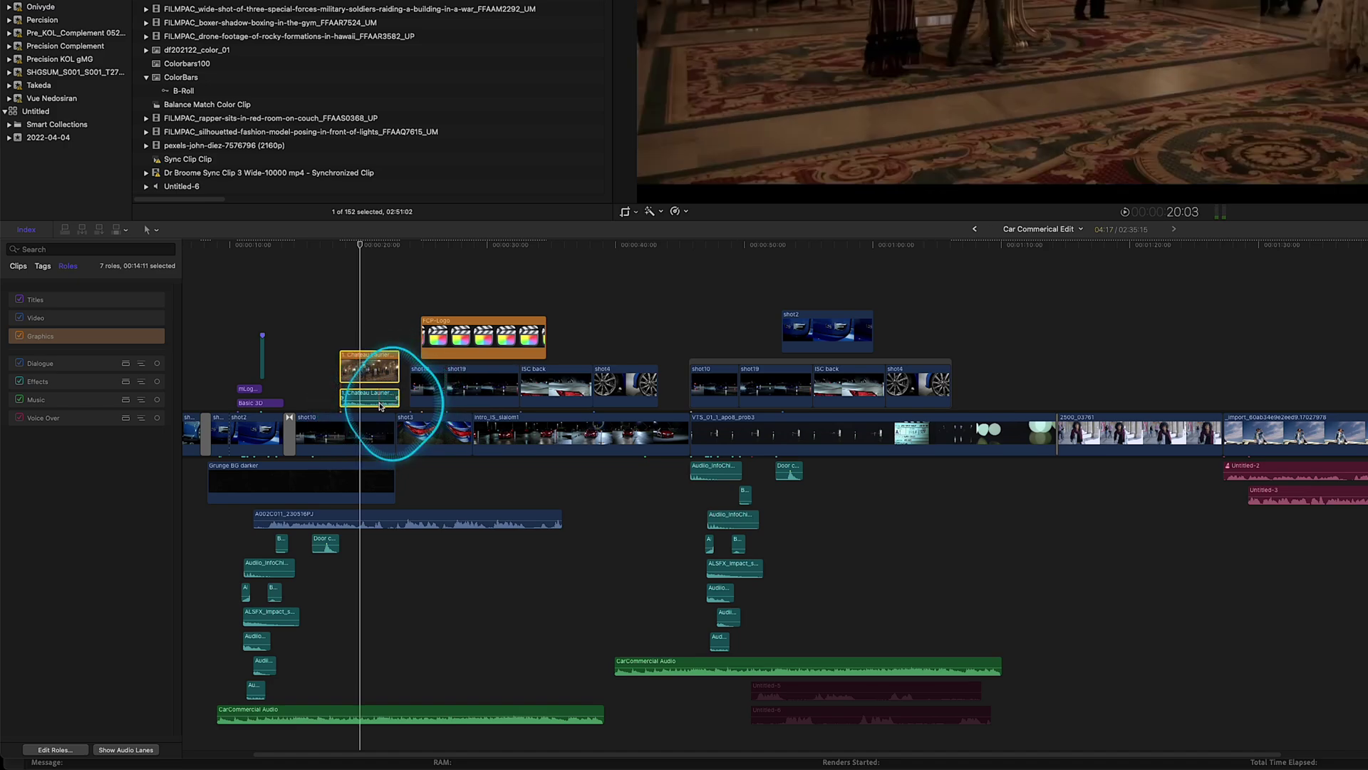
pyautogui.doubleClick(380, 403)
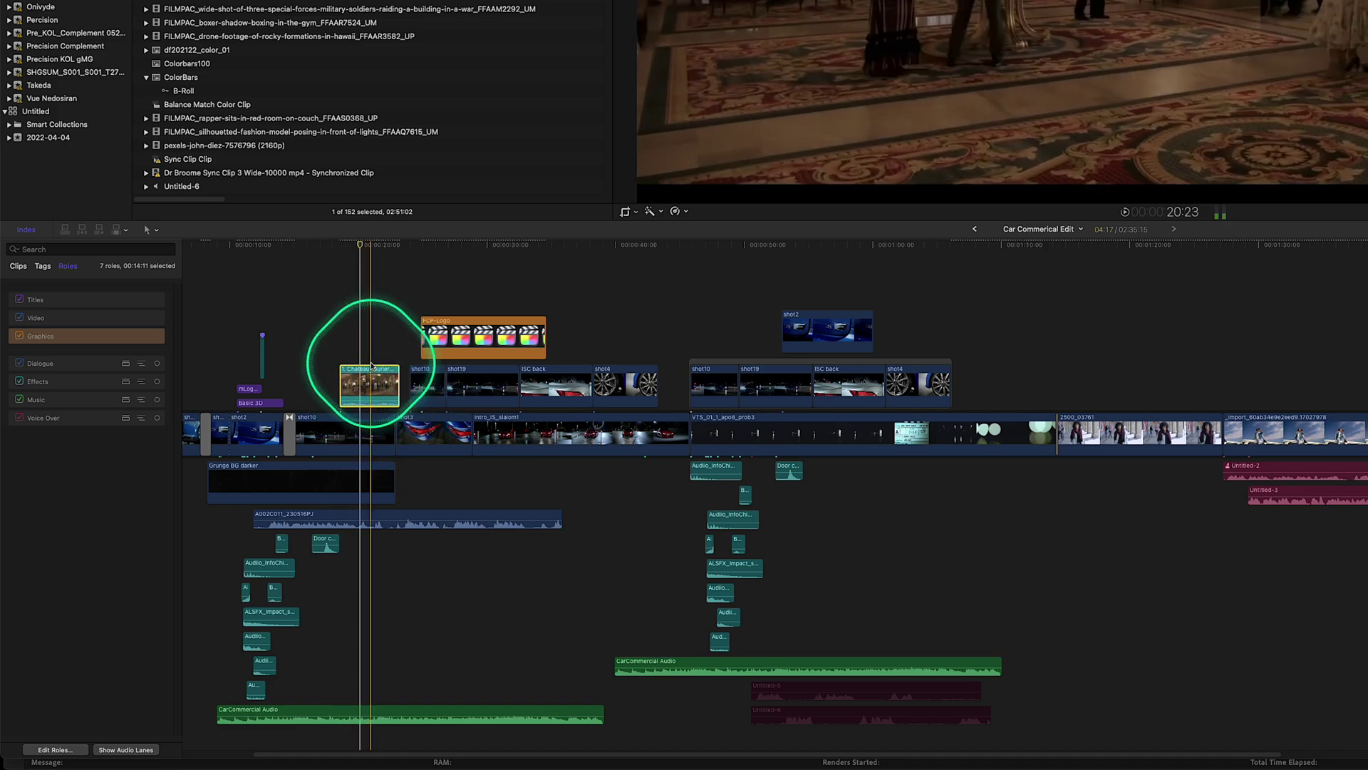
# Step: Expand Chateau Laurier's audio, lower its volume to -5.0 dB, and select the Voice Over clips
pyautogui.rightClick(371, 404)
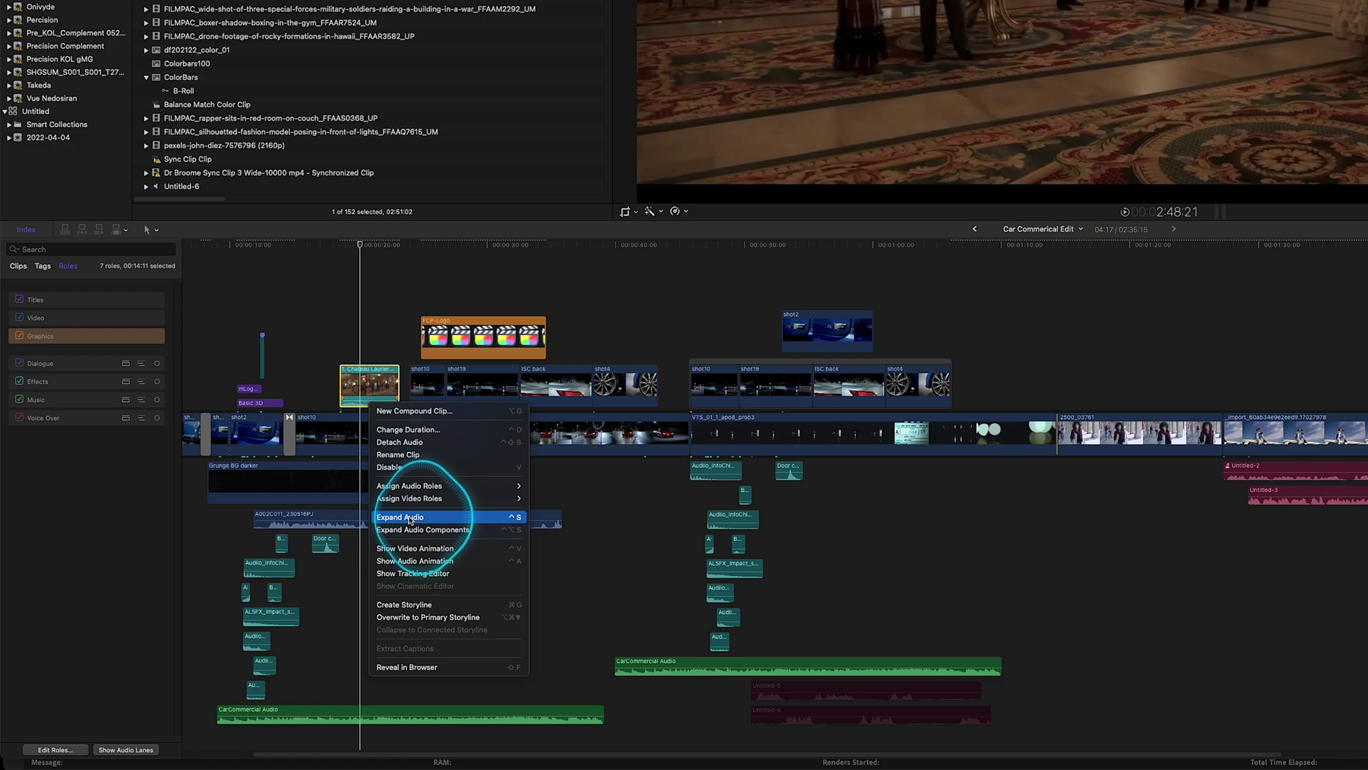
pyautogui.click(410, 520)
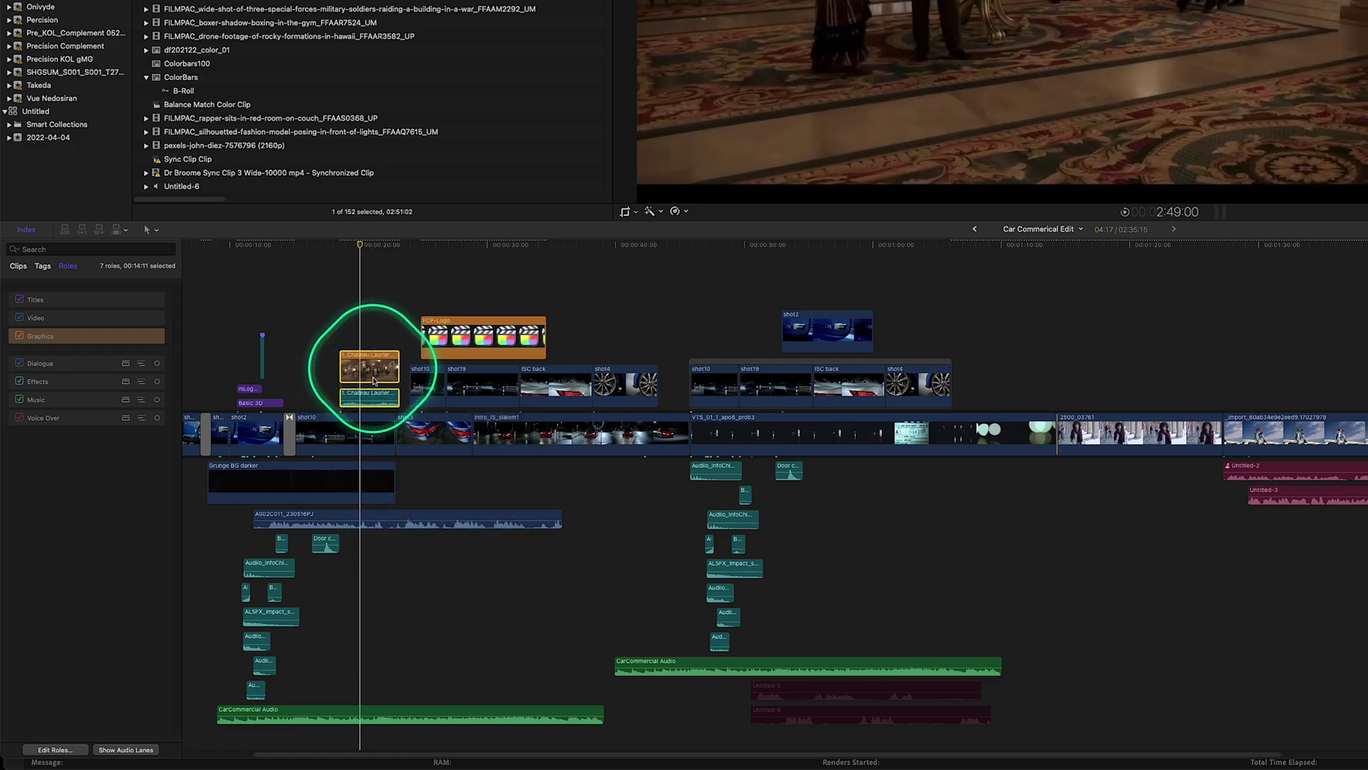
pyautogui.moveTo(363, 394); pyautogui.dragTo(363, 399)
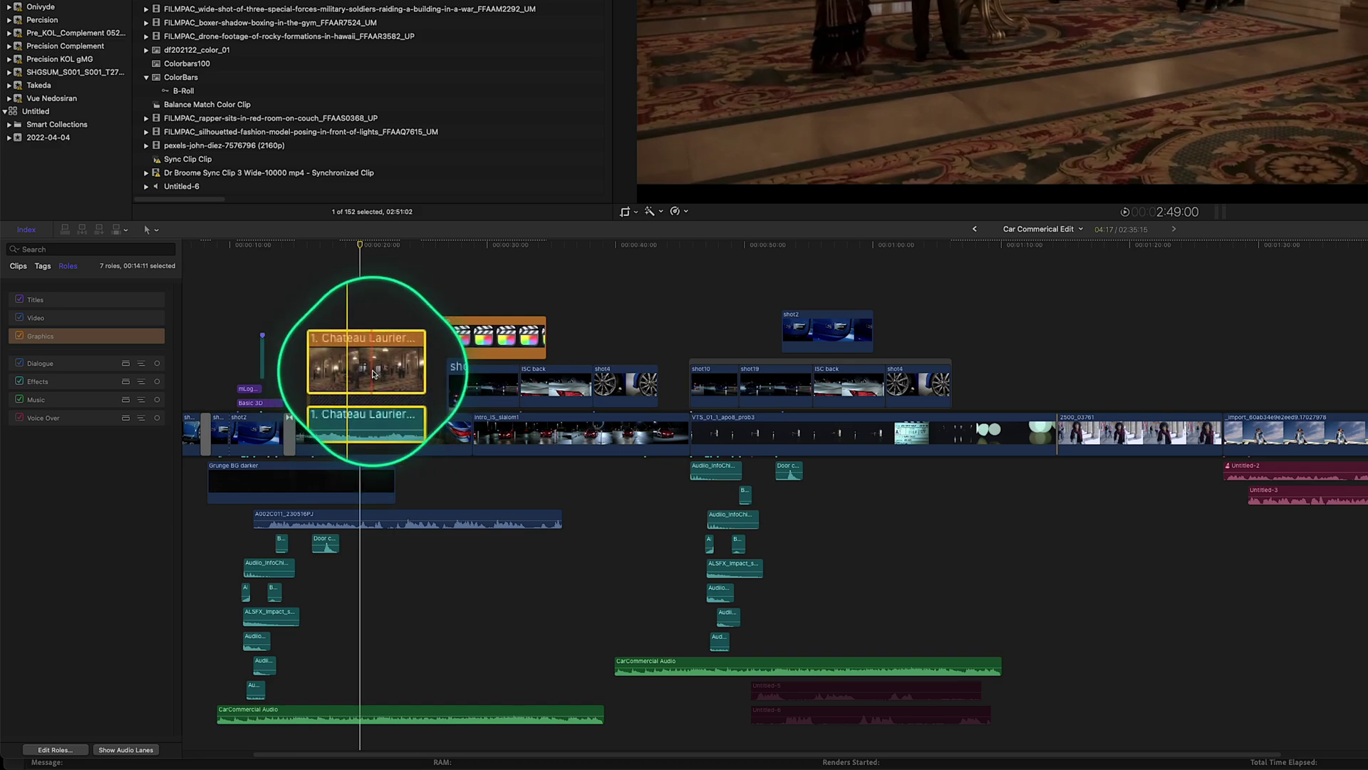
pyautogui.click(55, 417)
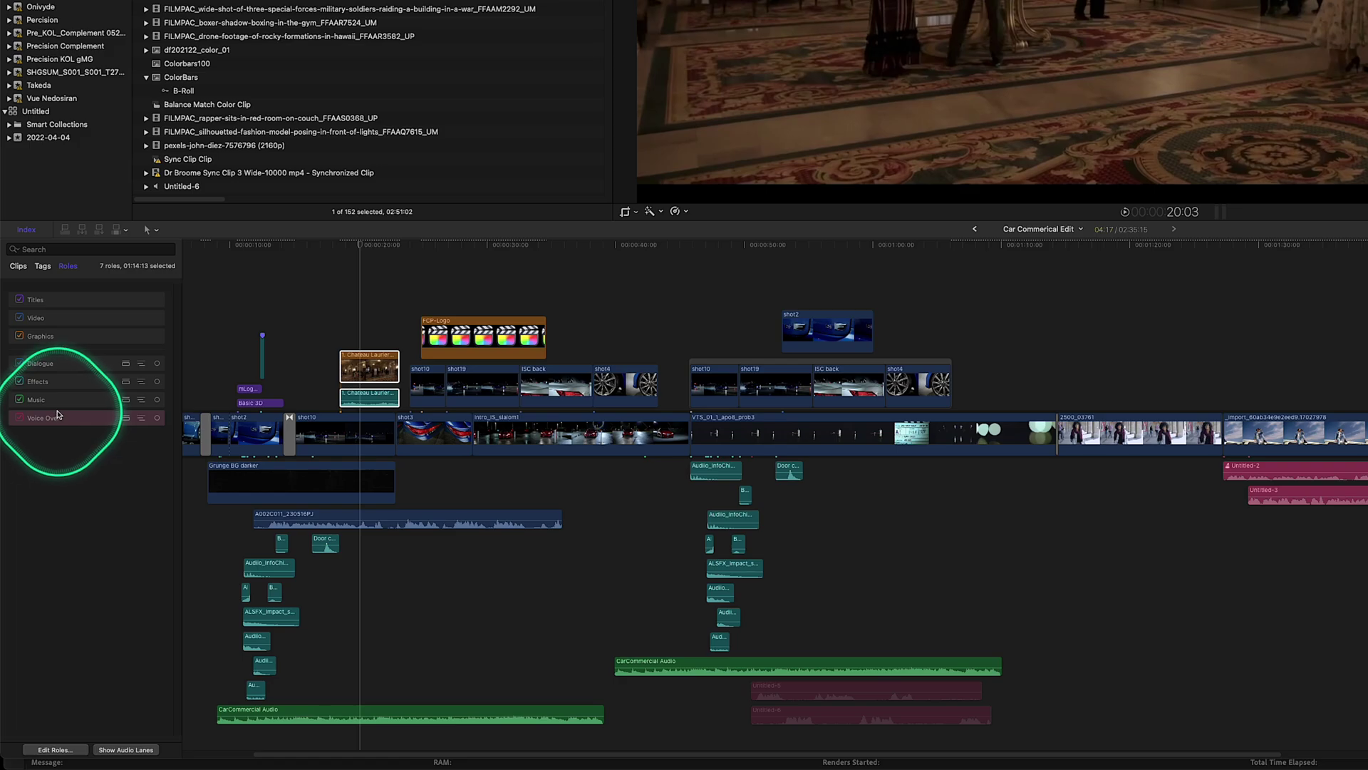
pyautogui.click(56, 399)
pyautogui.click(56, 375)
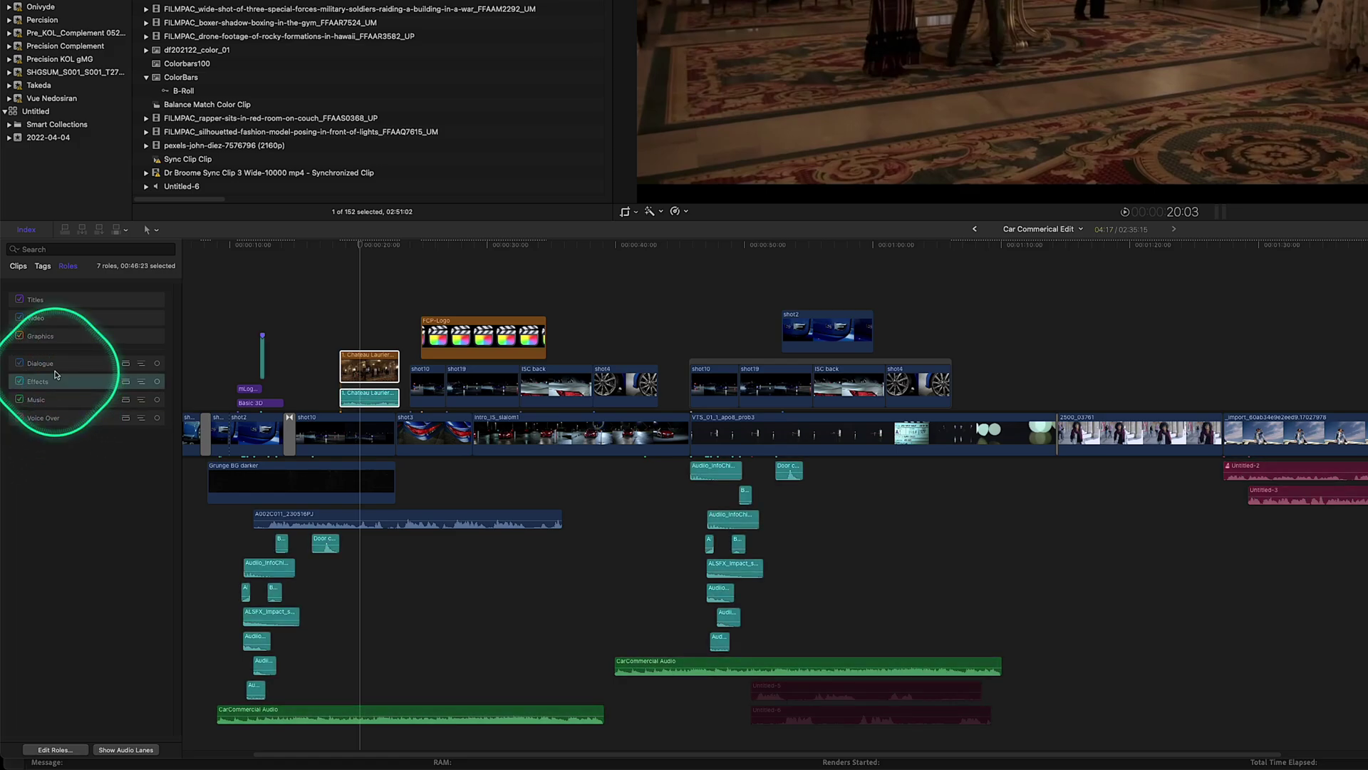
pyautogui.click(51, 365)
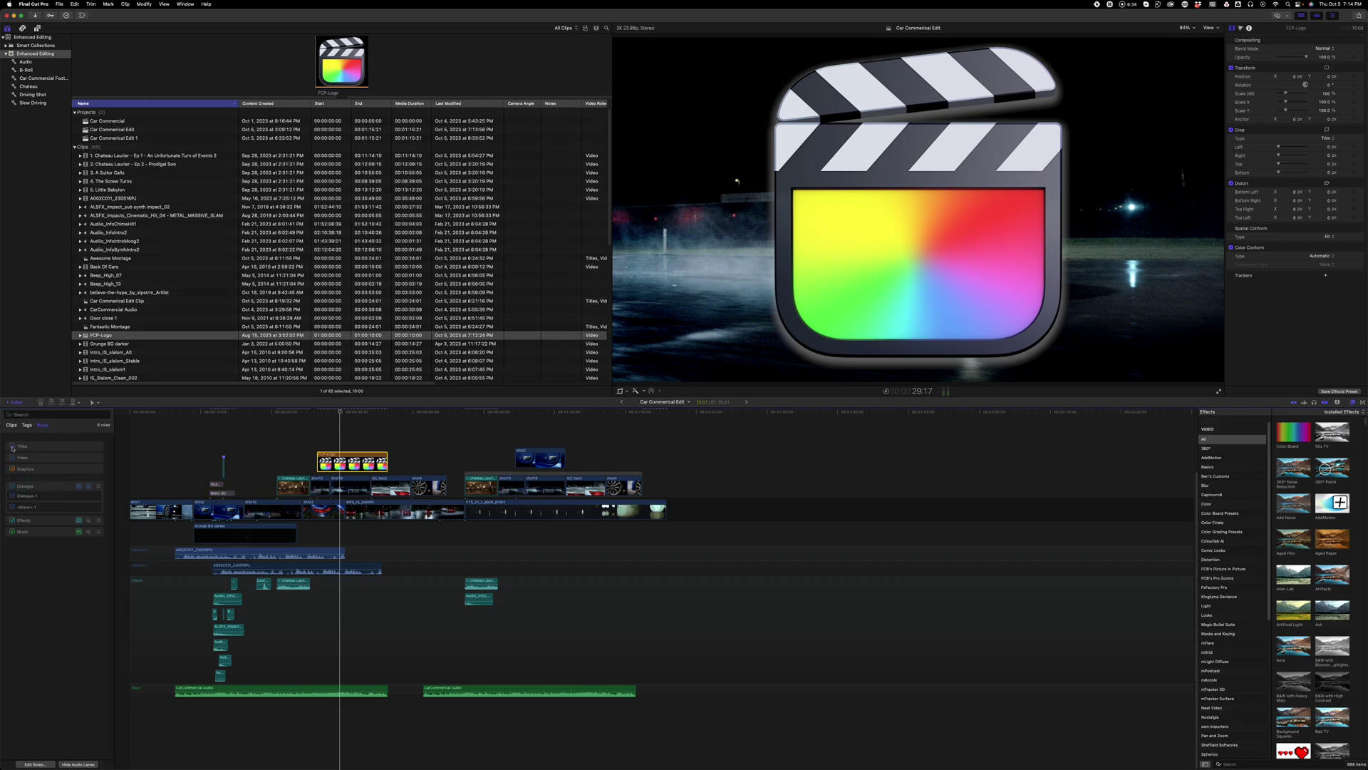
pyautogui.click(223, 467)
# Step: Assign the Graphics video role to the R Transition clip
pyautogui.press('super+equal')
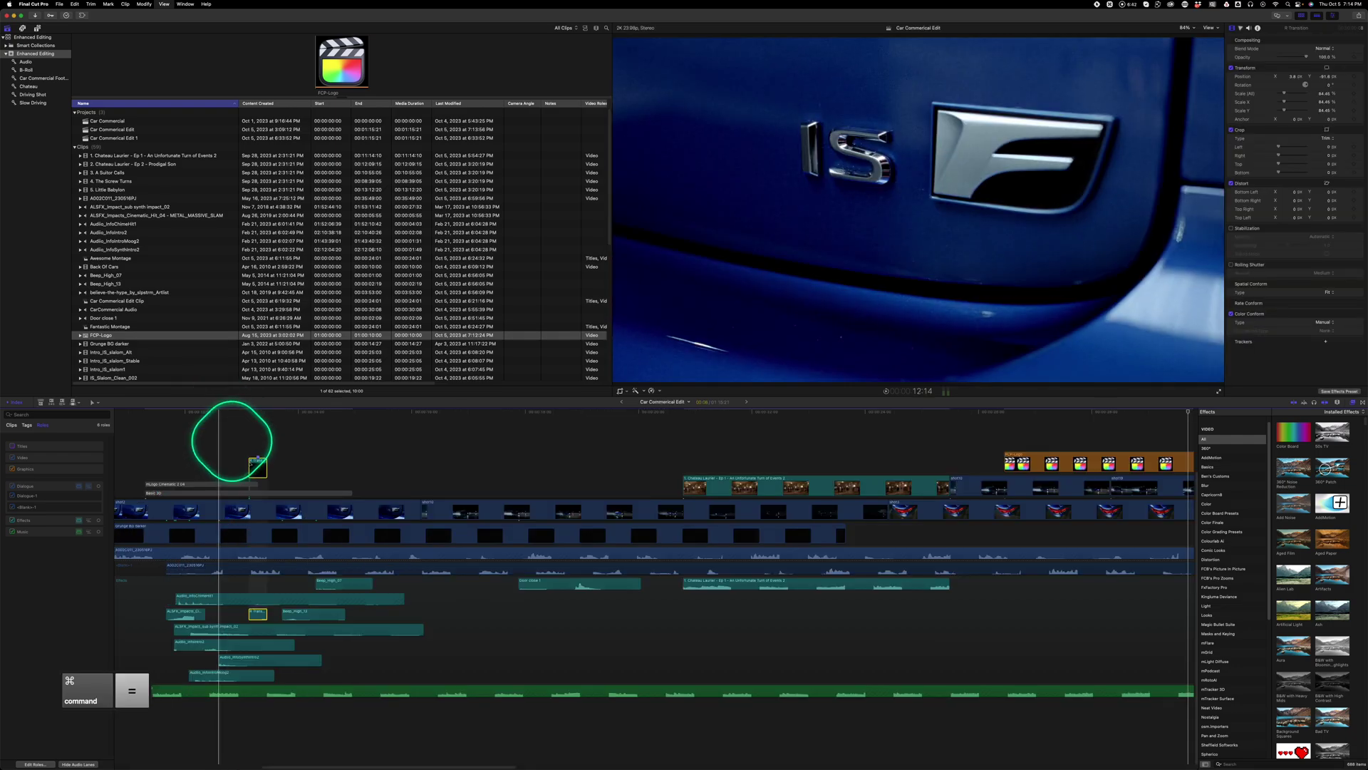
pyautogui.rightClick(258, 467)
pyautogui.moveTo(292, 526)
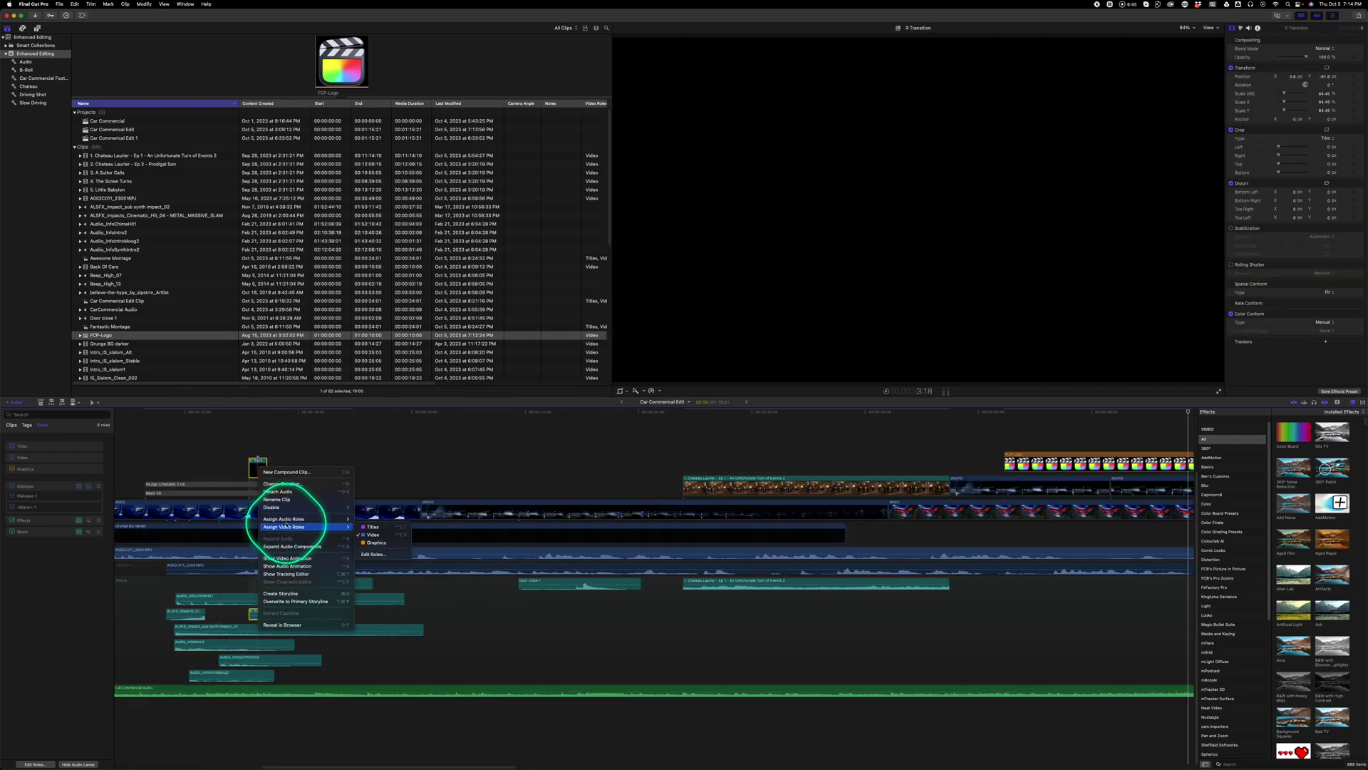
pyautogui.click(362, 542)
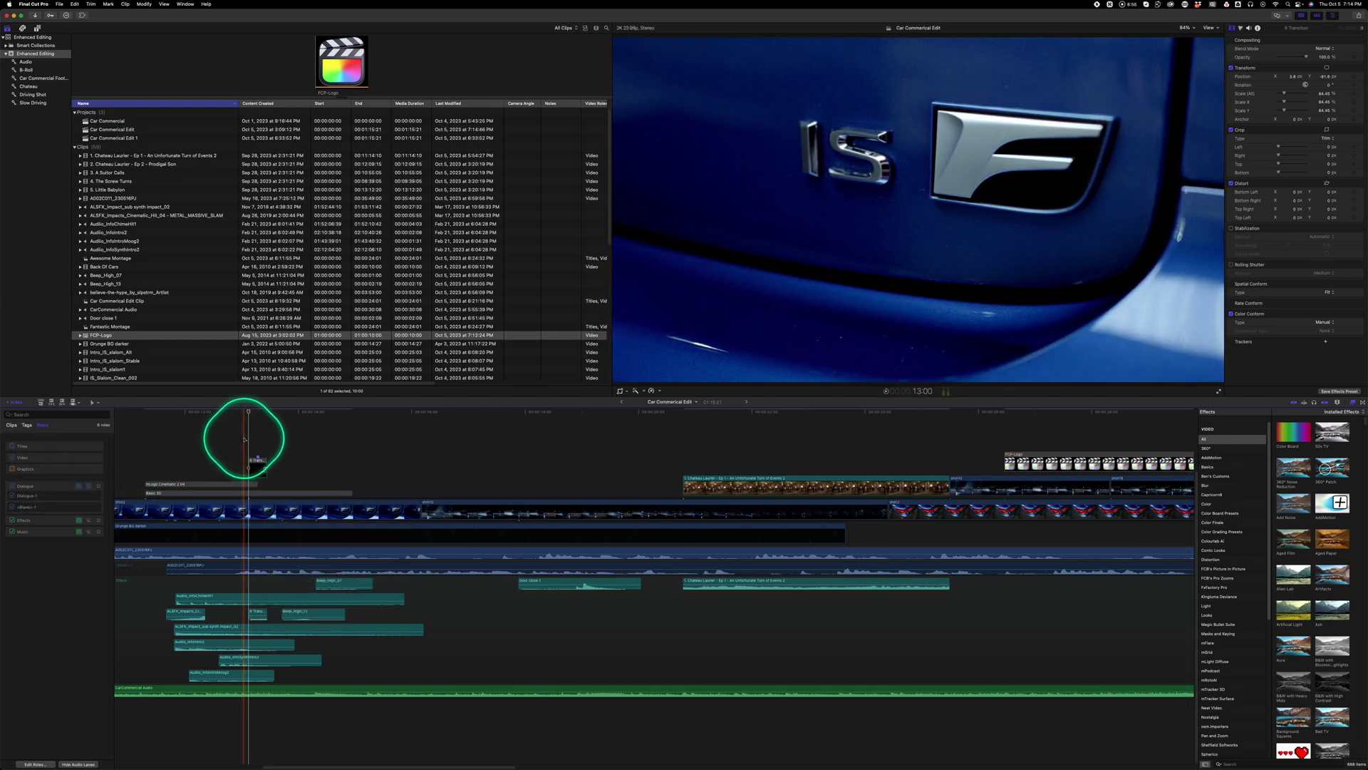
pyautogui.press('super+minus')
pyautogui.press('super+minus')
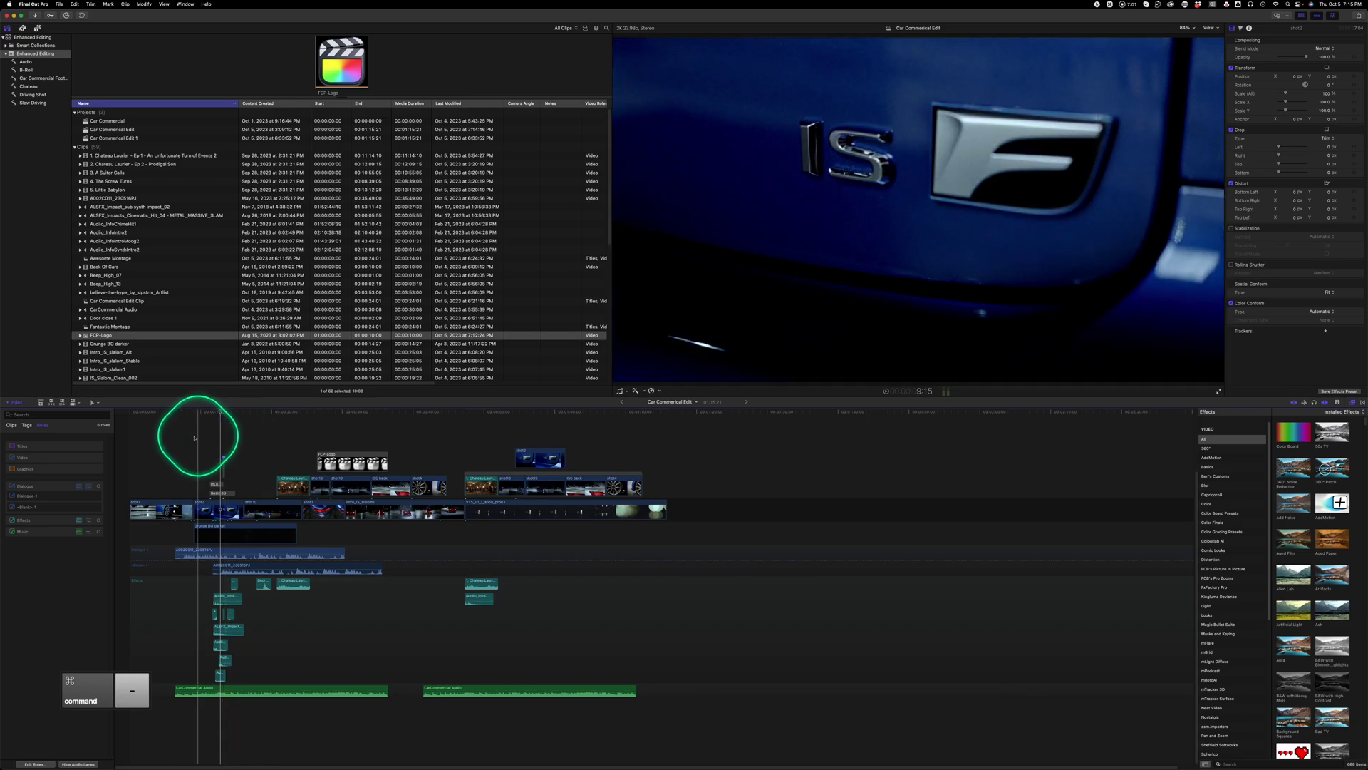
# Step: Highlight all Graphics-role clips and move the playhead onto the logo title
pyautogui.click(10, 469)
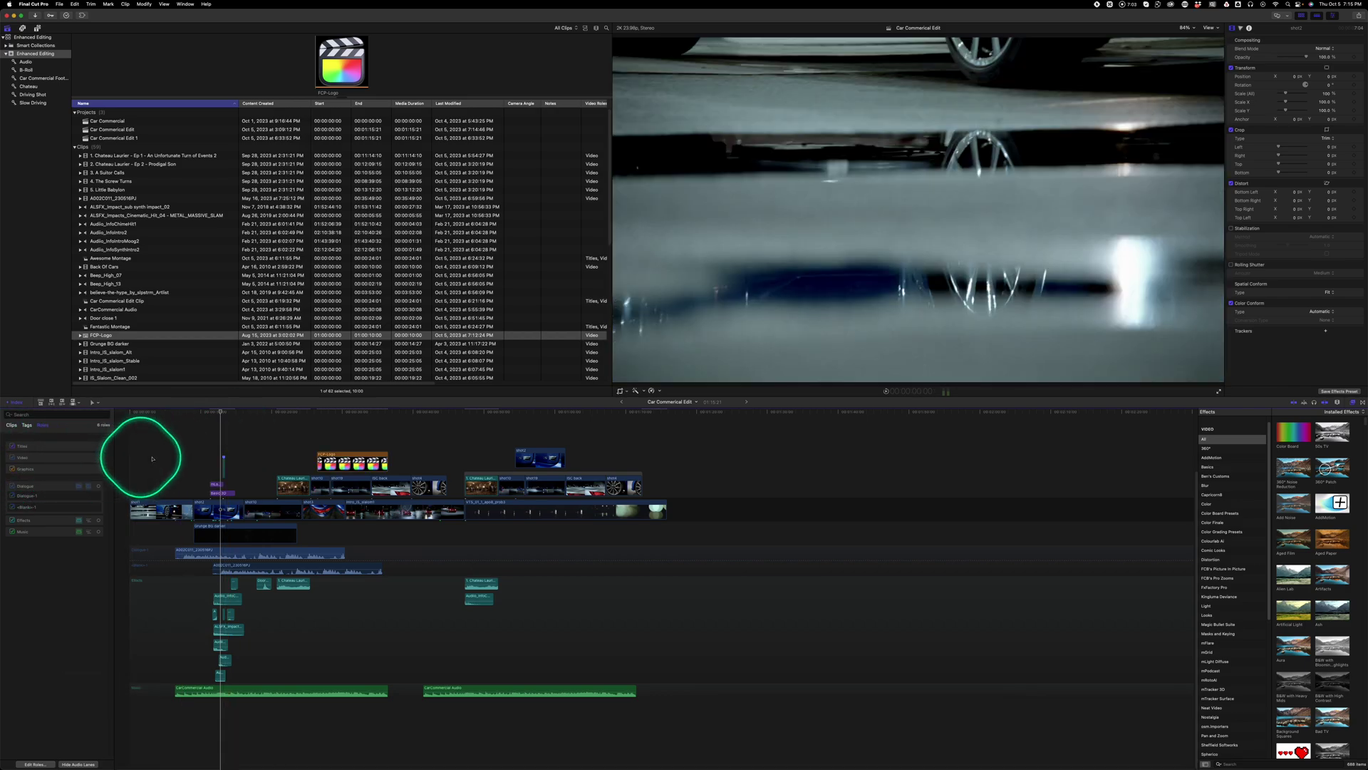
pyautogui.click(199, 412)
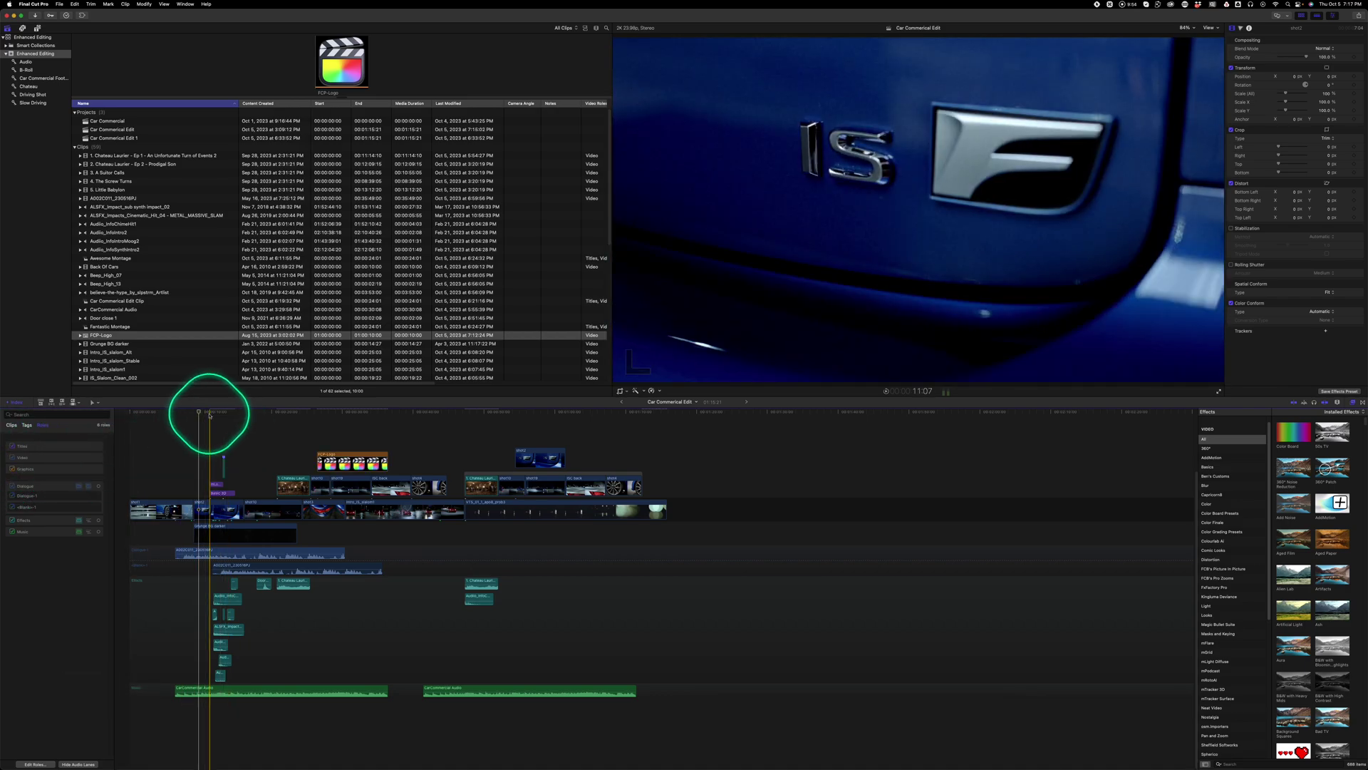
pyautogui.click(208, 413)
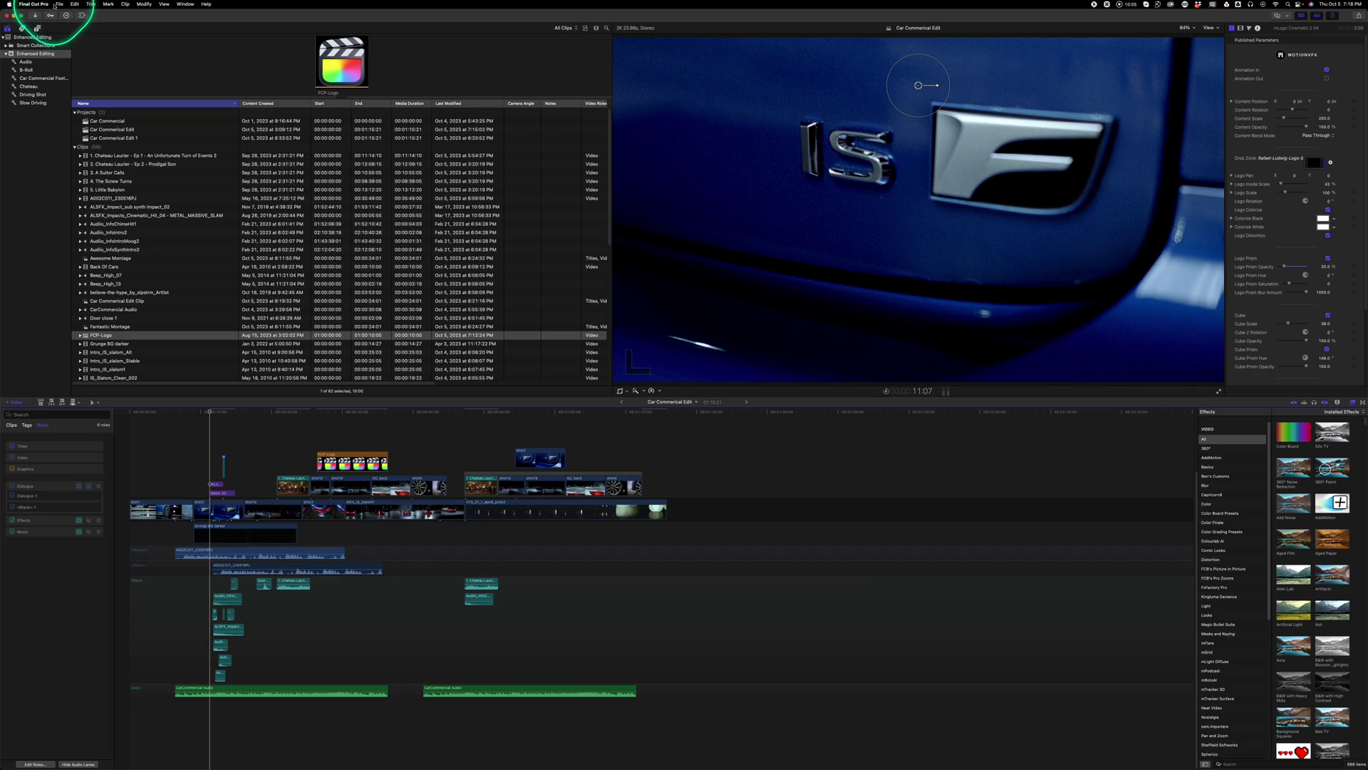
pyautogui.click(57, 4)
# Step: Start Export File for Car Commercial Edit and review its Settings and Roles tabs
pyautogui.moveTo(62, 93)
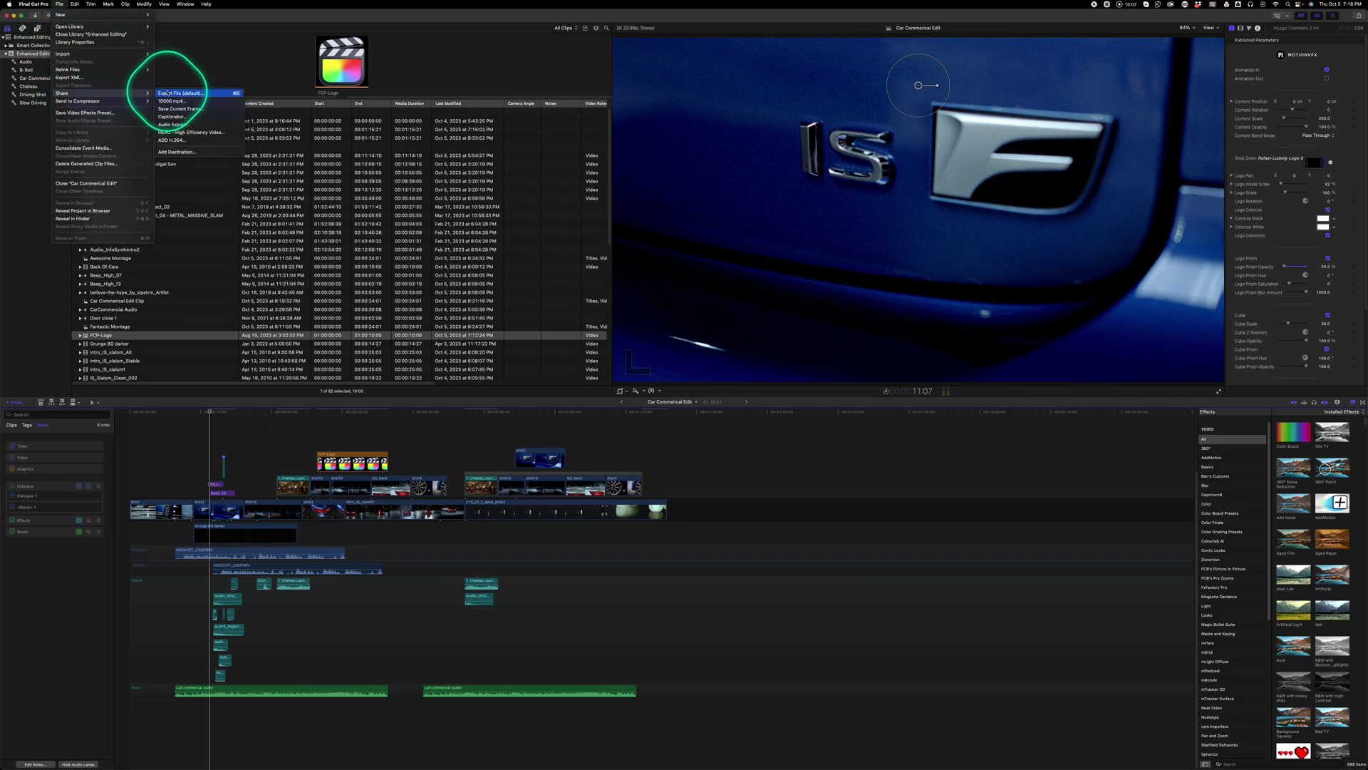
pyautogui.click(161, 94)
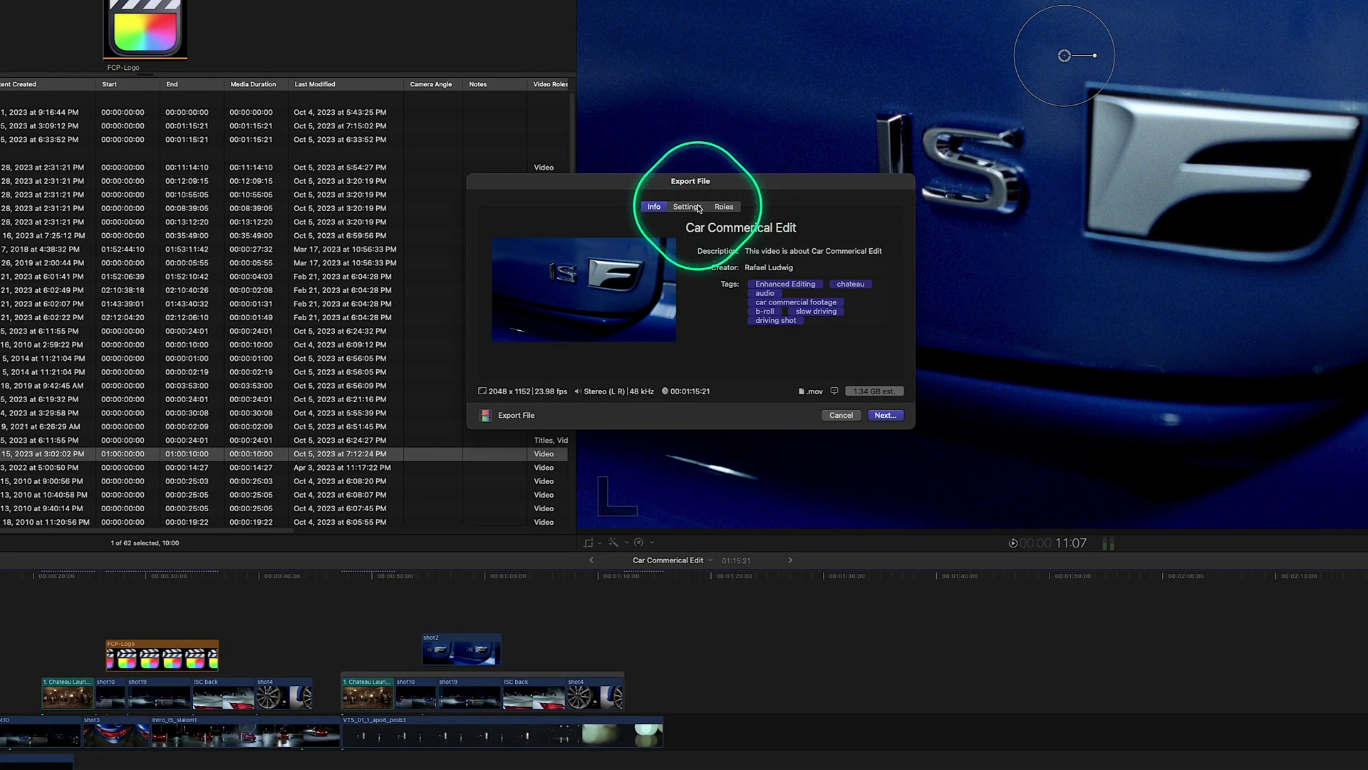
pyautogui.click(698, 207)
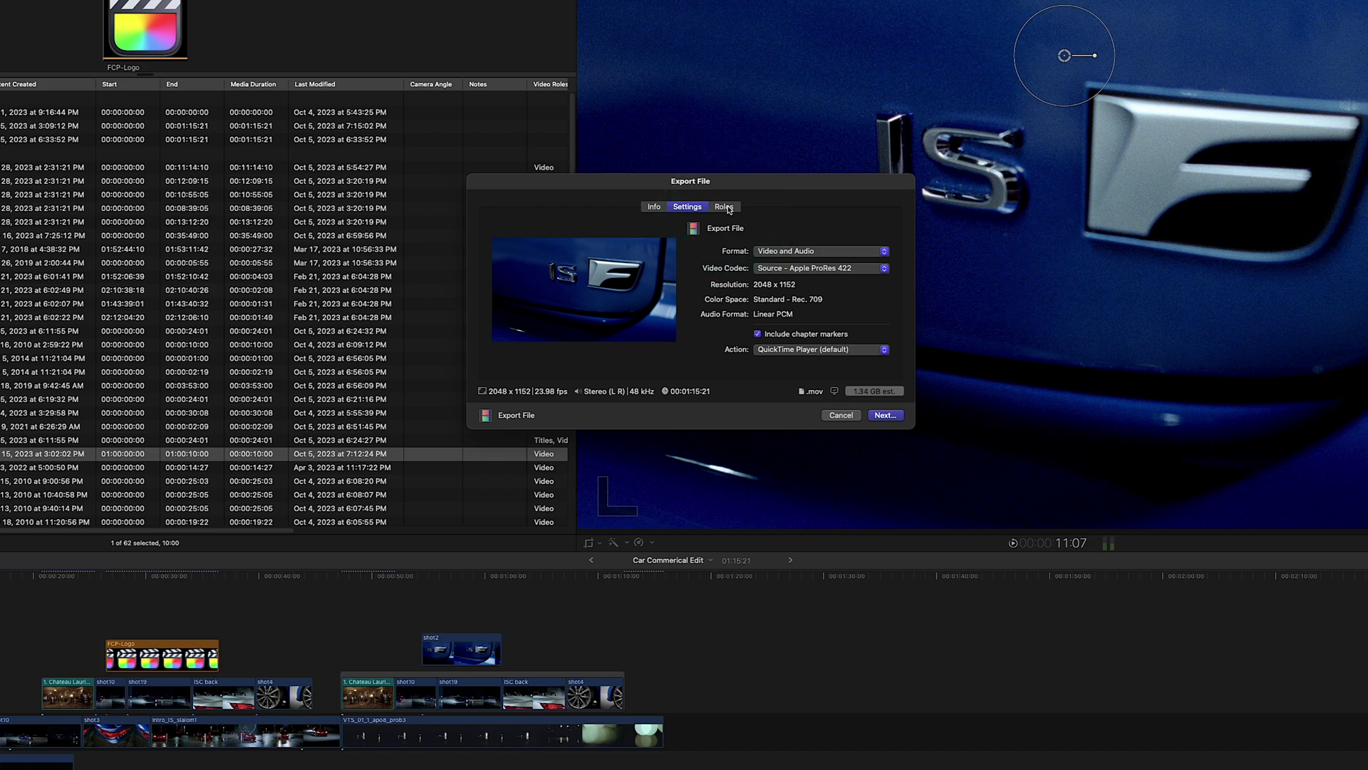
pyautogui.click(724, 206)
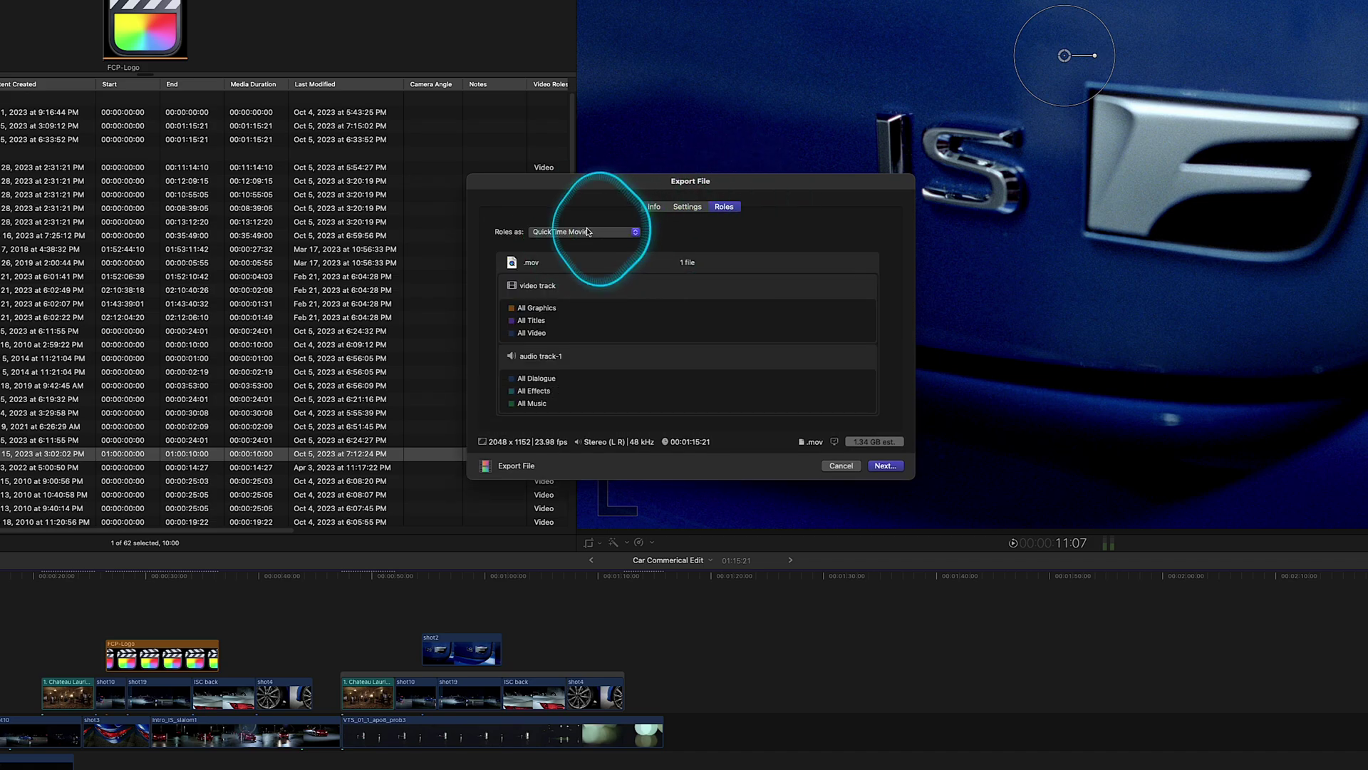
# Step: Export roles as a multitrack QuickTime movie, removing All Titles, All Graphics and All Effects
pyautogui.click(563, 232)
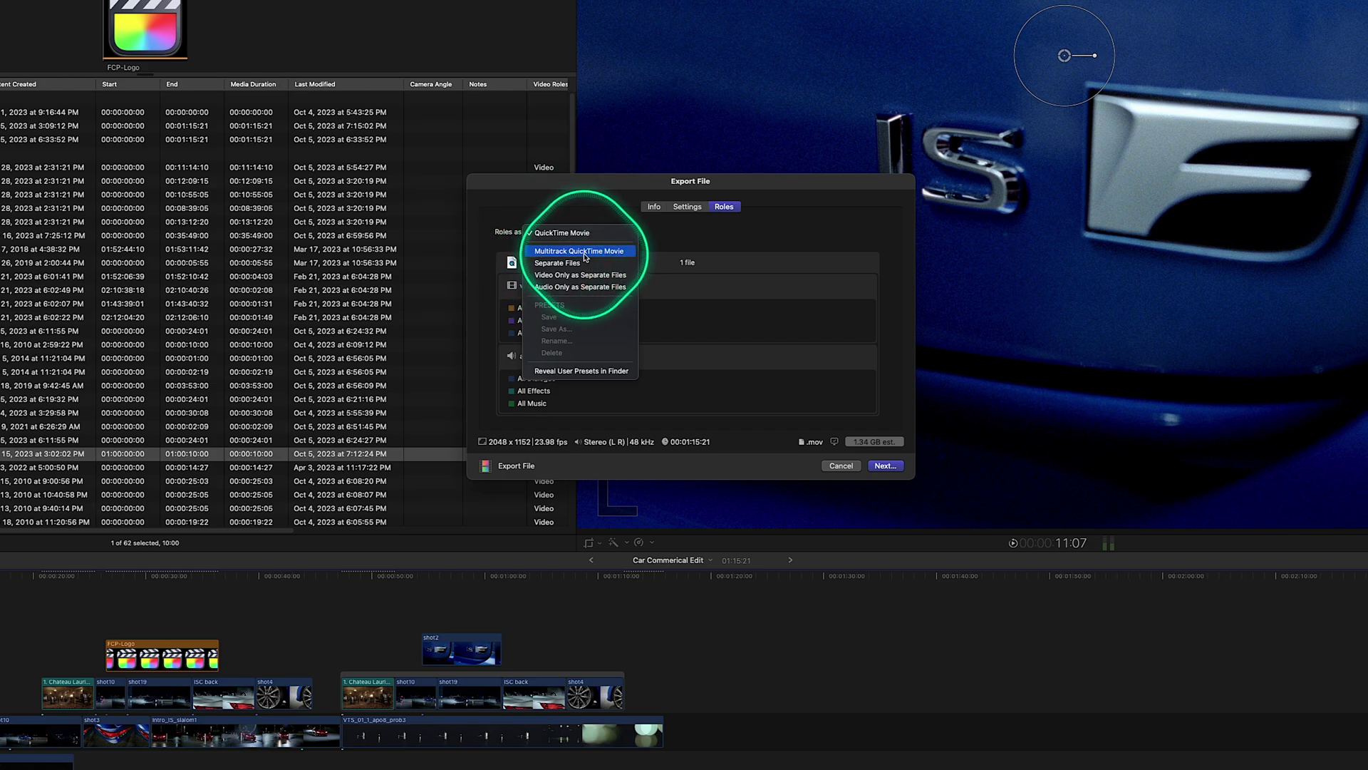
pyautogui.click(585, 252)
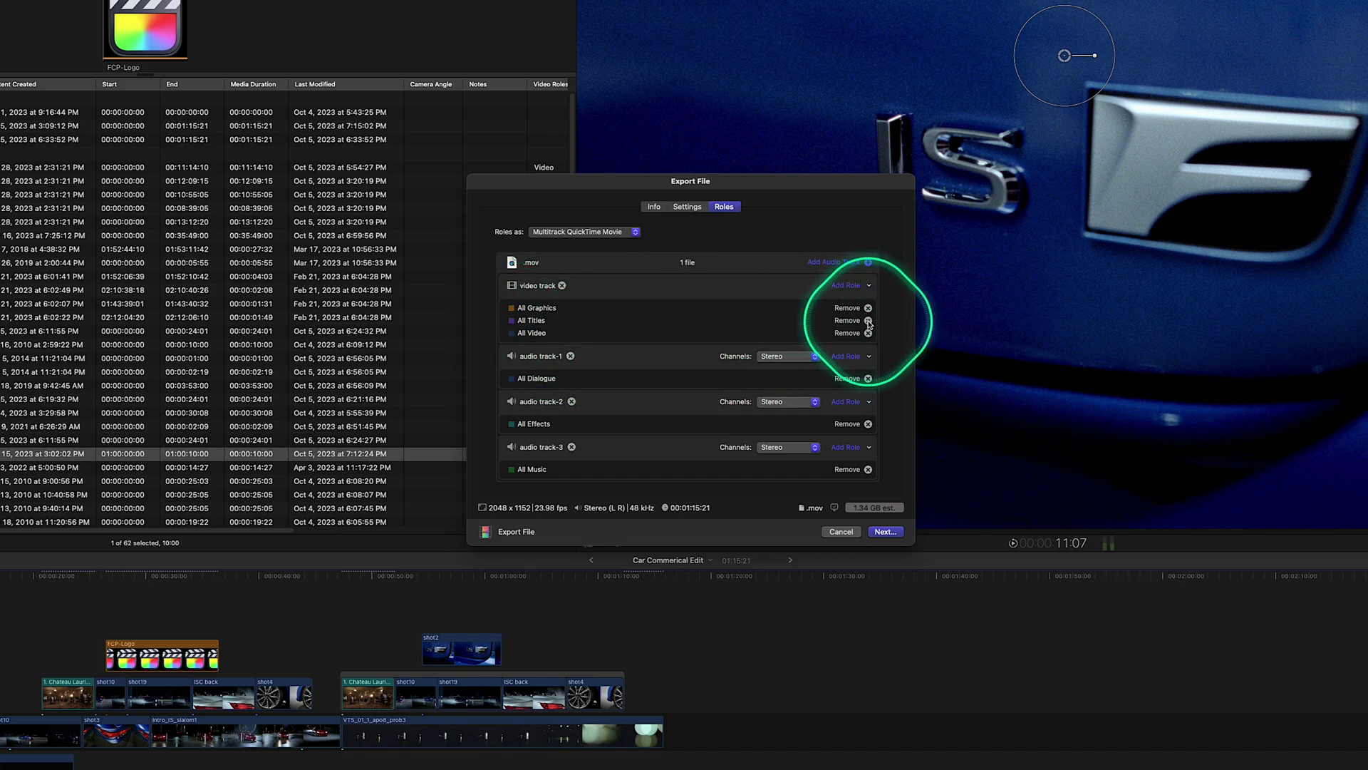
pyautogui.click(868, 321)
pyautogui.click(868, 308)
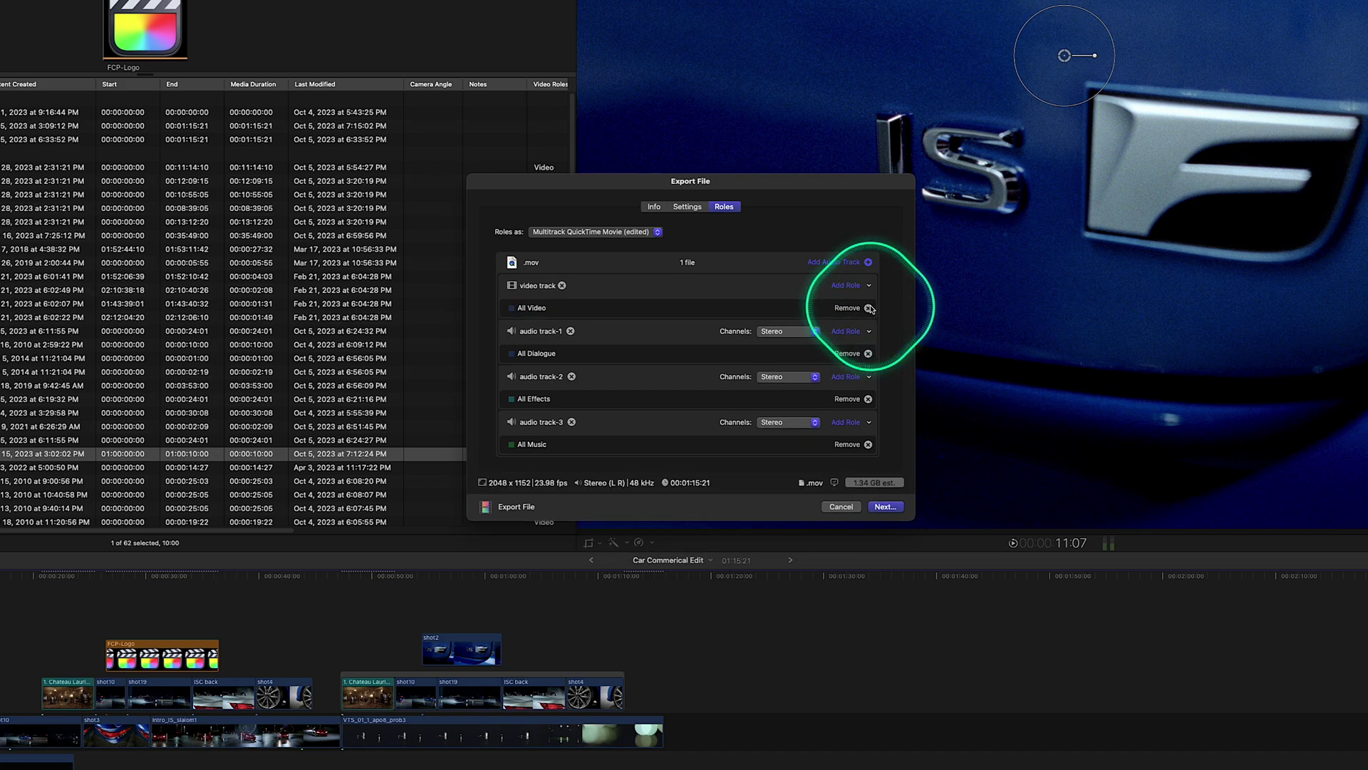
pyautogui.click(867, 399)
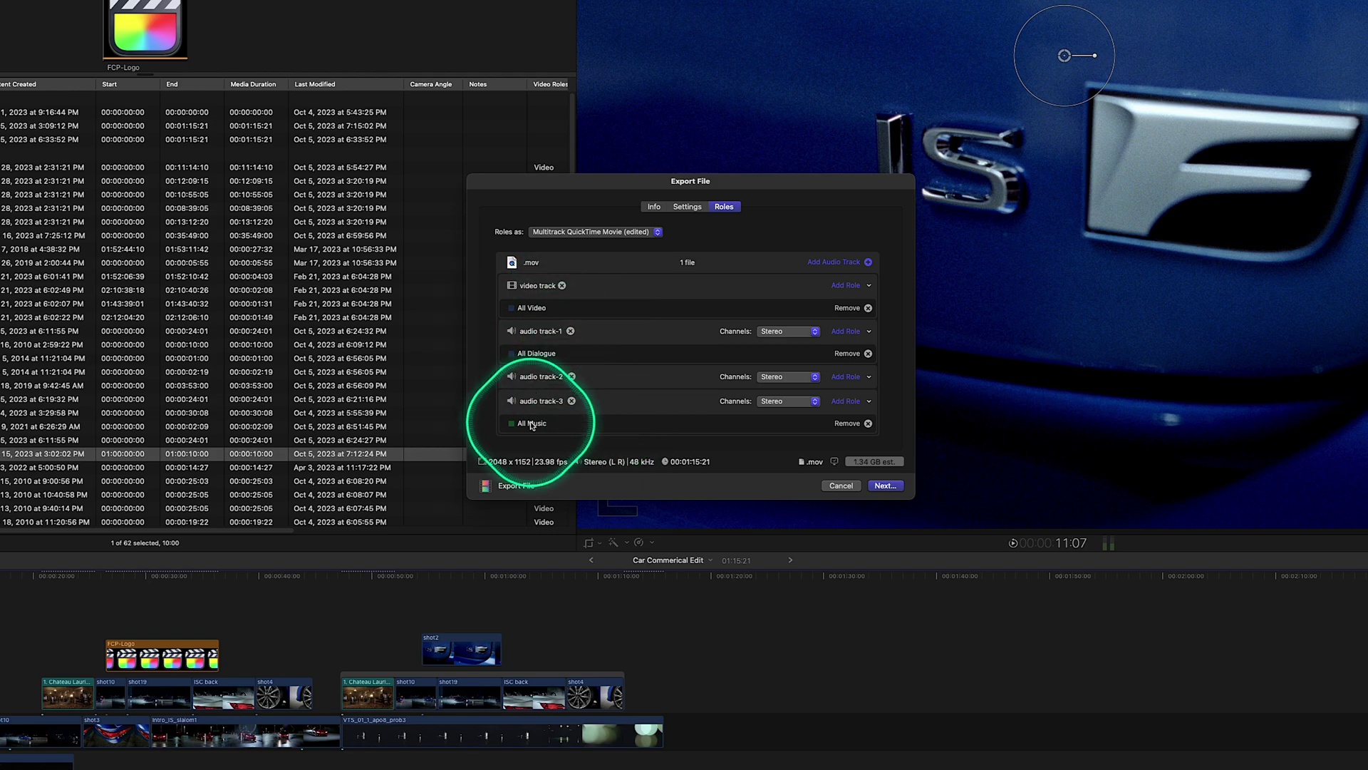
pyautogui.moveTo(833, 463)
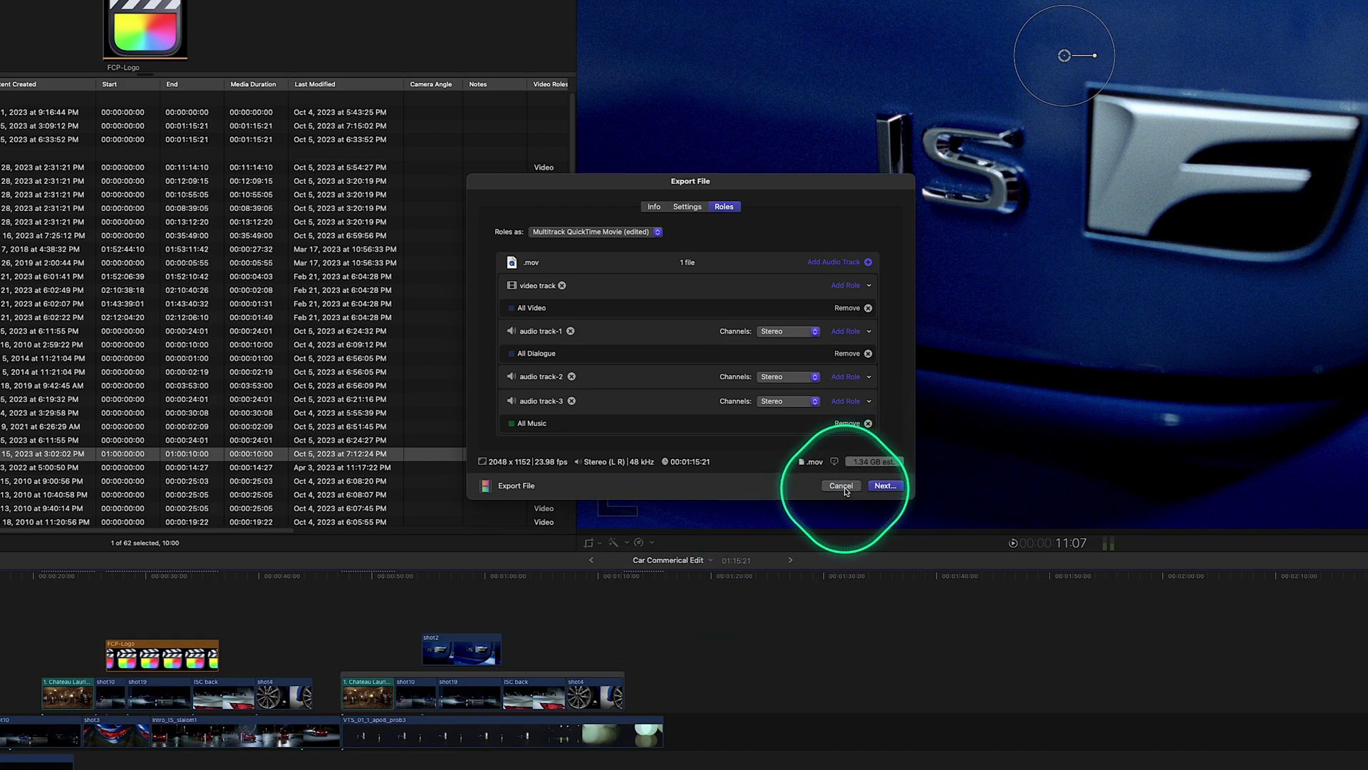
pyautogui.click(593, 232)
# Step: Switch role export to Separate Files and save the six role files to the Desktop
pyautogui.click(563, 227)
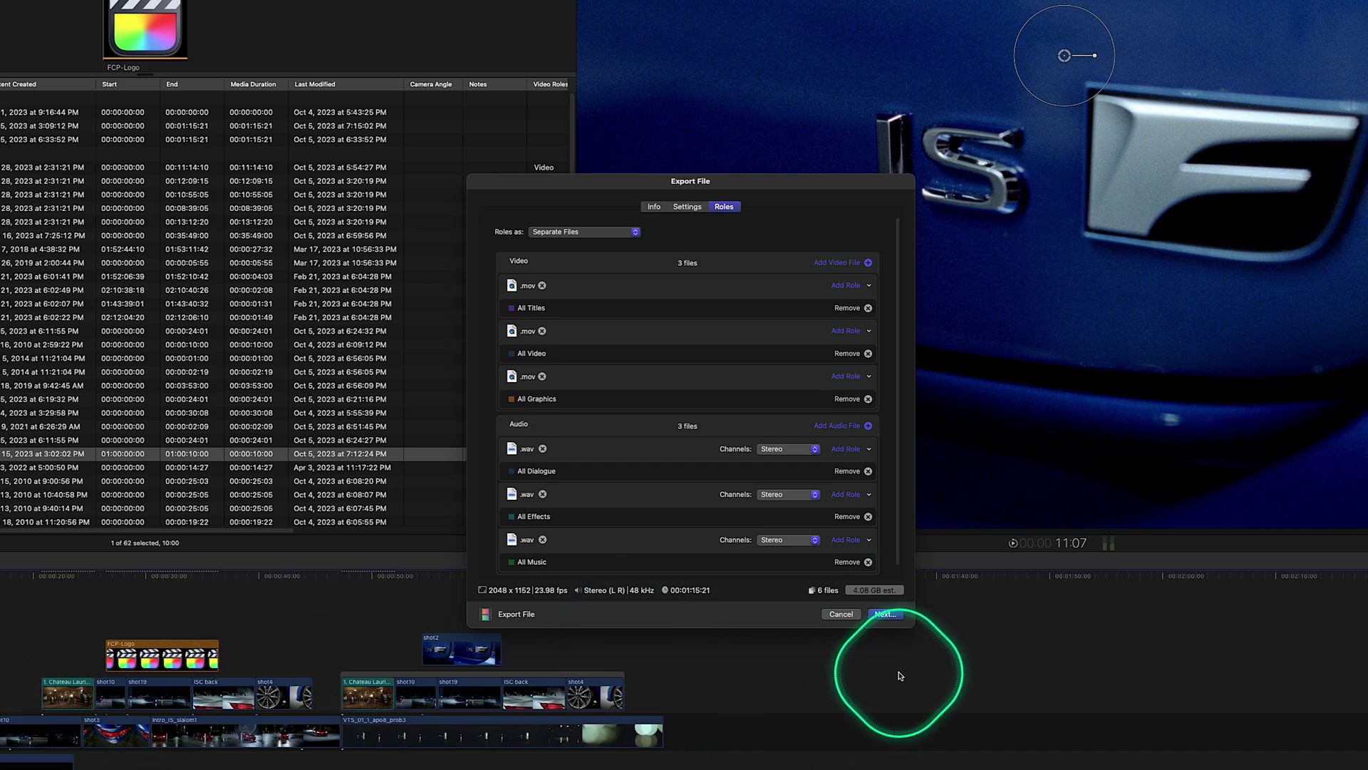
pyautogui.click(885, 613)
pyautogui.click(1081, 549)
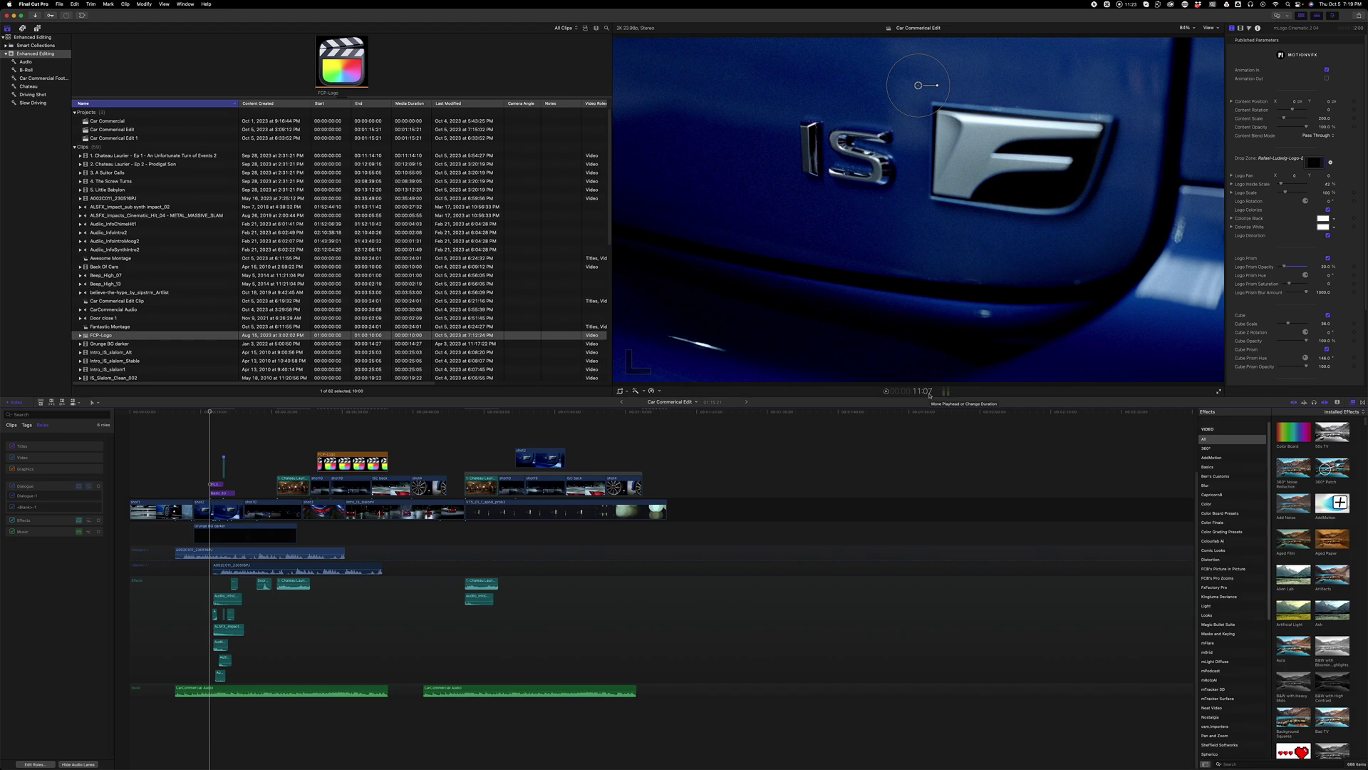
# Step: Check the export progress in Background Tasks, then close the window
pyautogui.press('super+9')
pyautogui.click(6, 76)
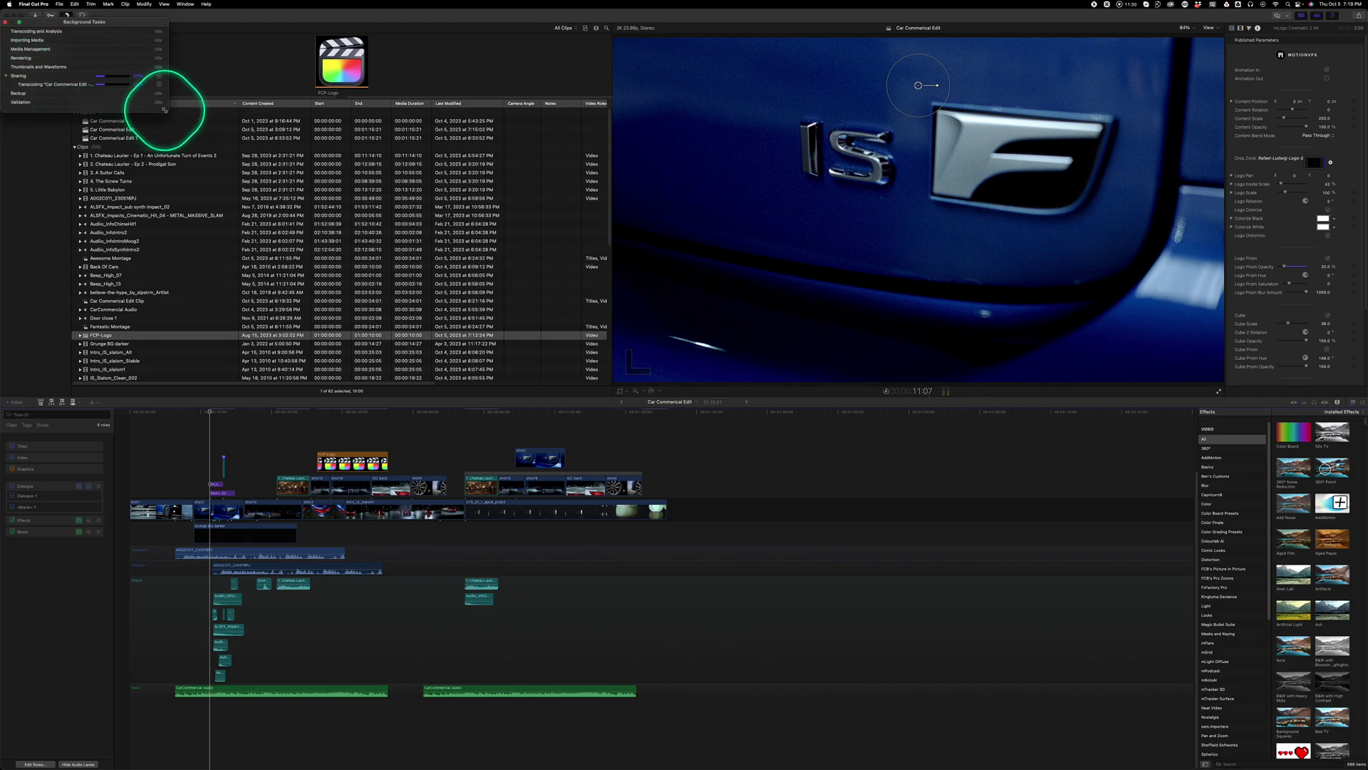
pyautogui.click(6, 22)
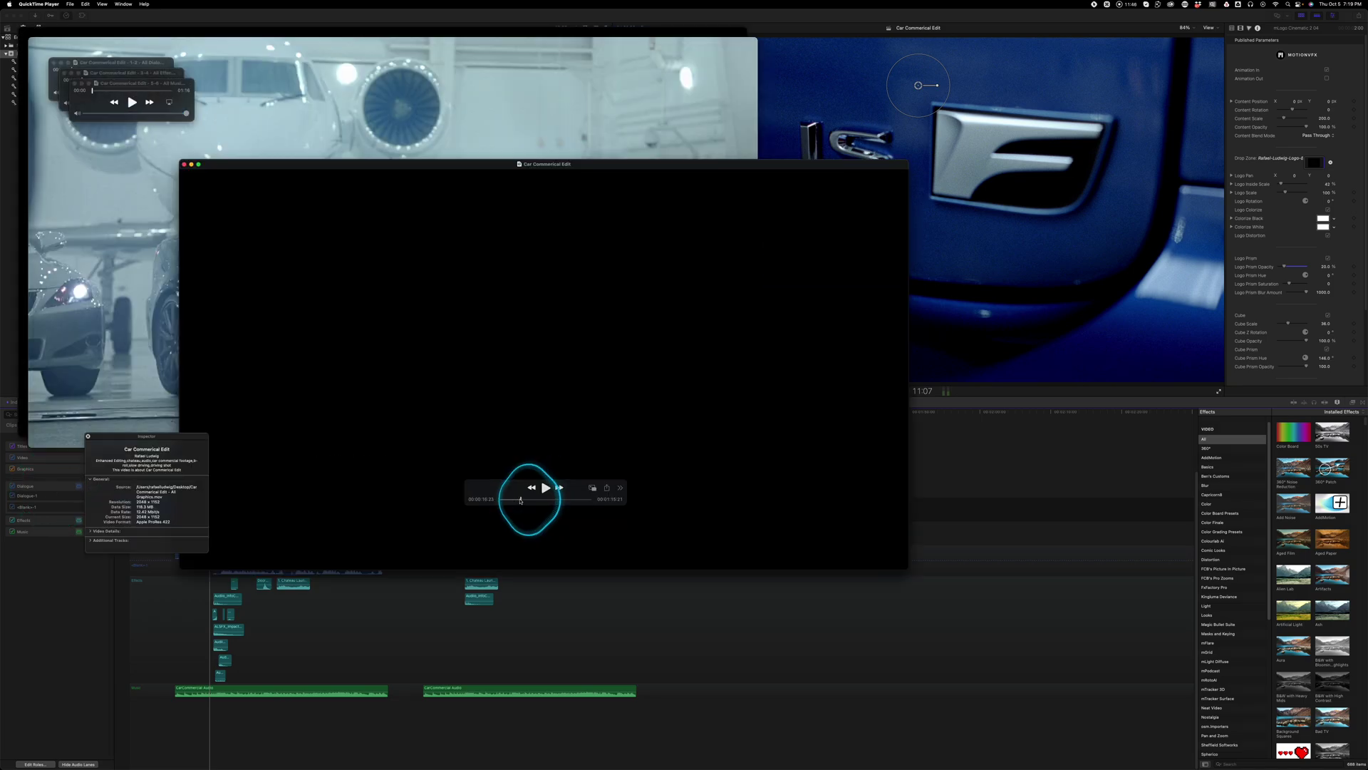
# Step: Scrub ahead and play the exported video, then close the black preview window
pyautogui.moveTo(515, 501); pyautogui.dragTo(558, 503)
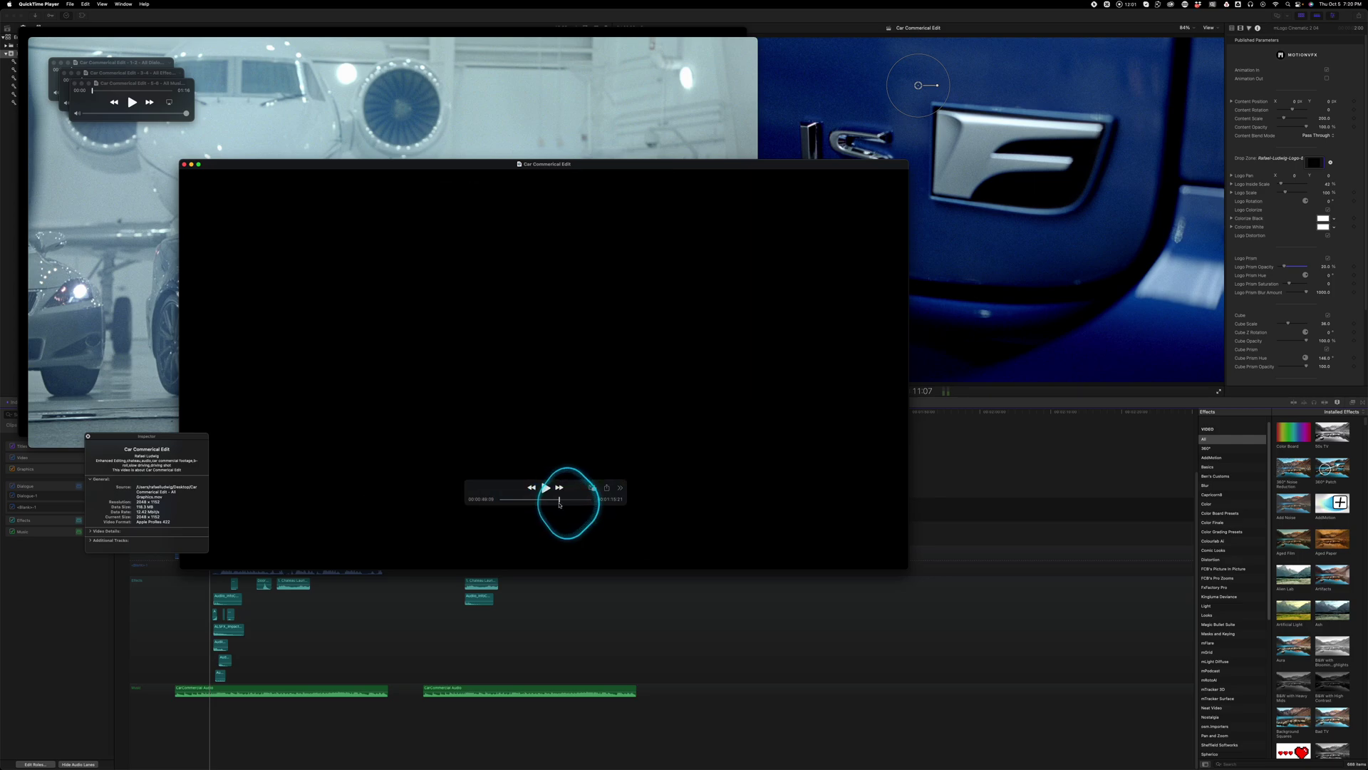
pyautogui.click(546, 487)
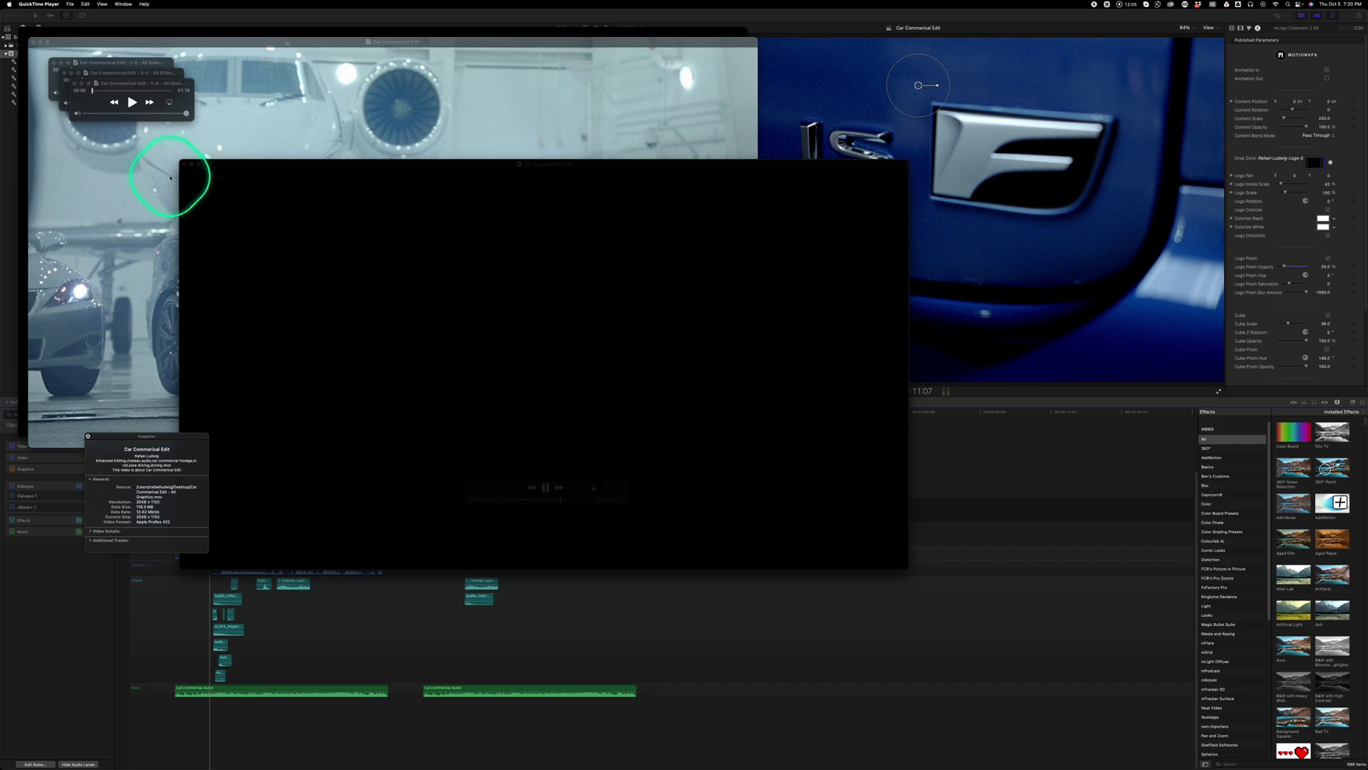
pyautogui.click(184, 166)
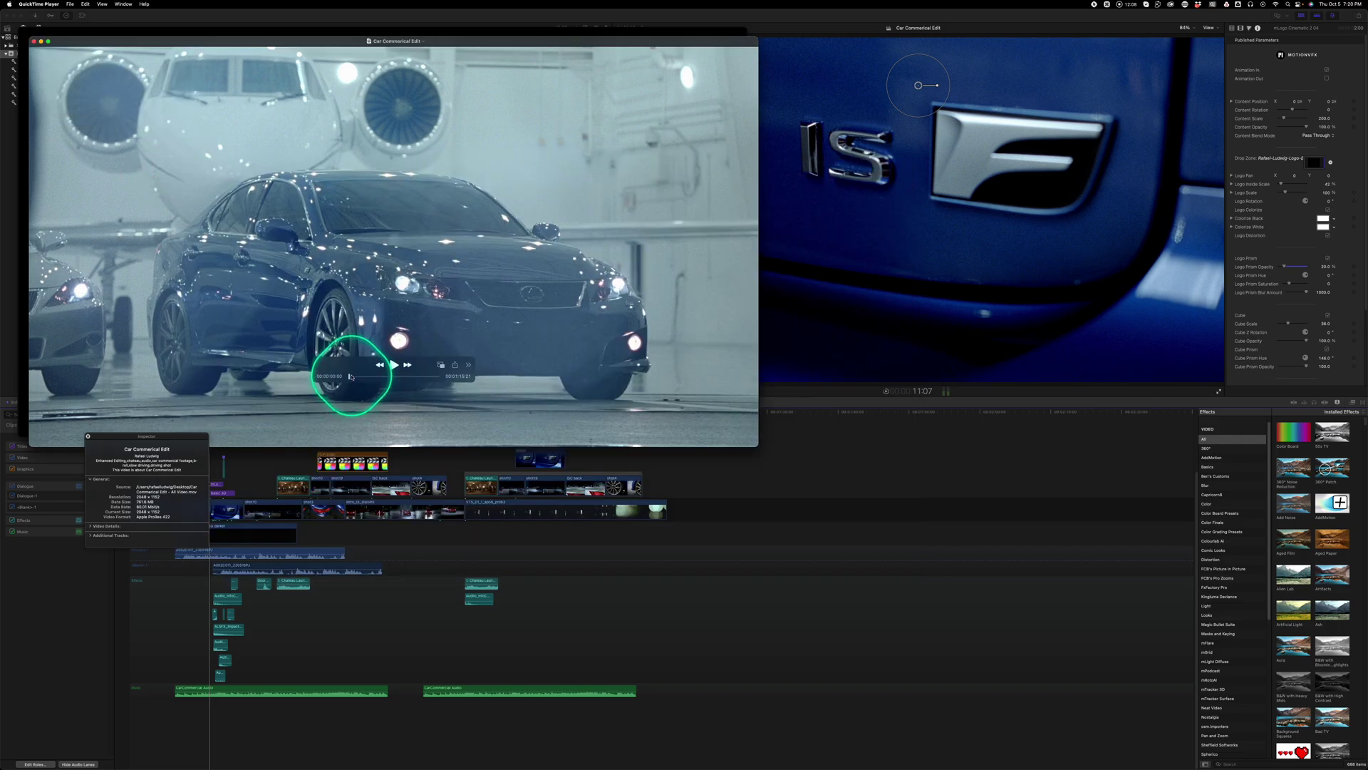
# Step: Skim the Car Commercial Edit video, close All Titles, and bring the All Effects player forward
pyautogui.moveTo(345, 374)
pyautogui.mouseDown()
pyautogui.moveTo(452, 381)
pyautogui.moveTo(351, 372)
pyautogui.mouseUp()
pyautogui.click(23, 34)
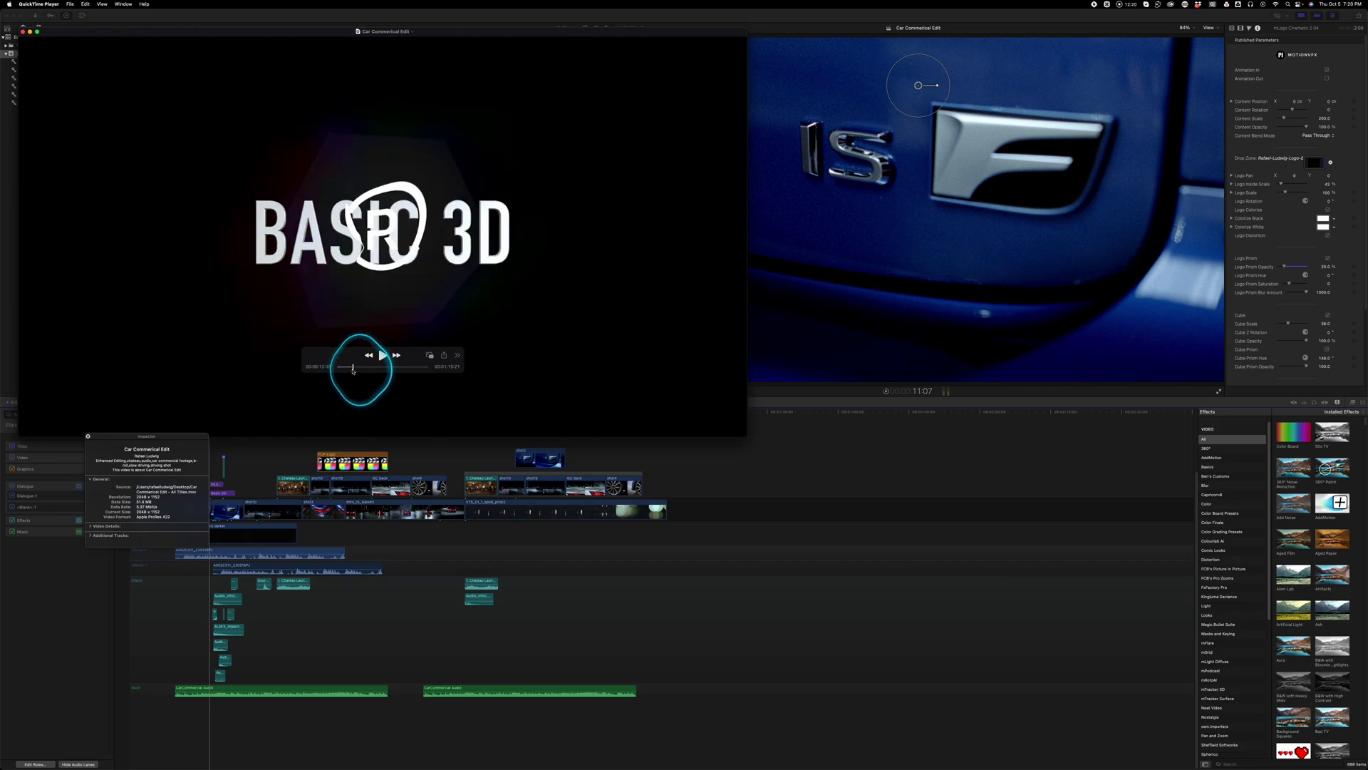
pyautogui.press('super+w')
pyautogui.click(113, 79)
# Step: Close the All Effects and All Music audio players, leaving Final Cut Pro in front
pyautogui.press('super+w')
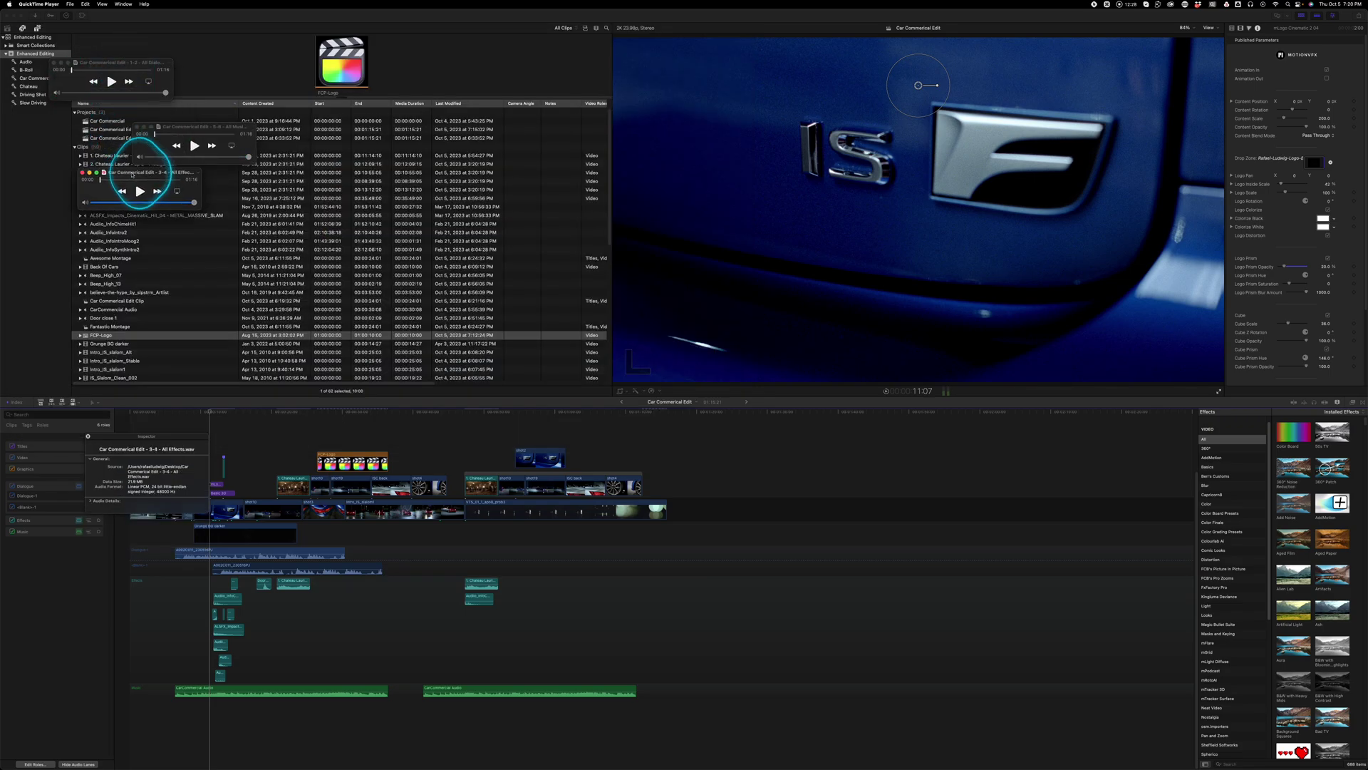
pyautogui.click(138, 130)
pyautogui.click(136, 127)
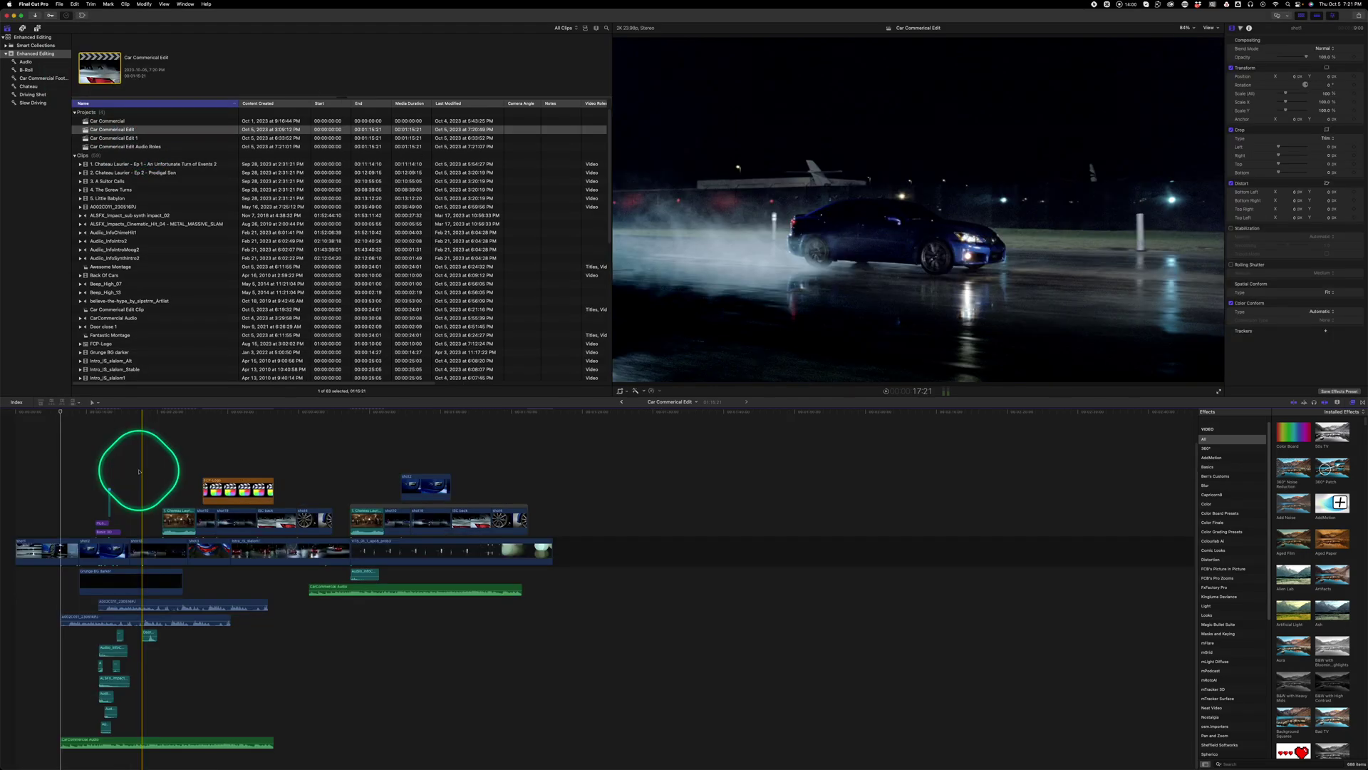